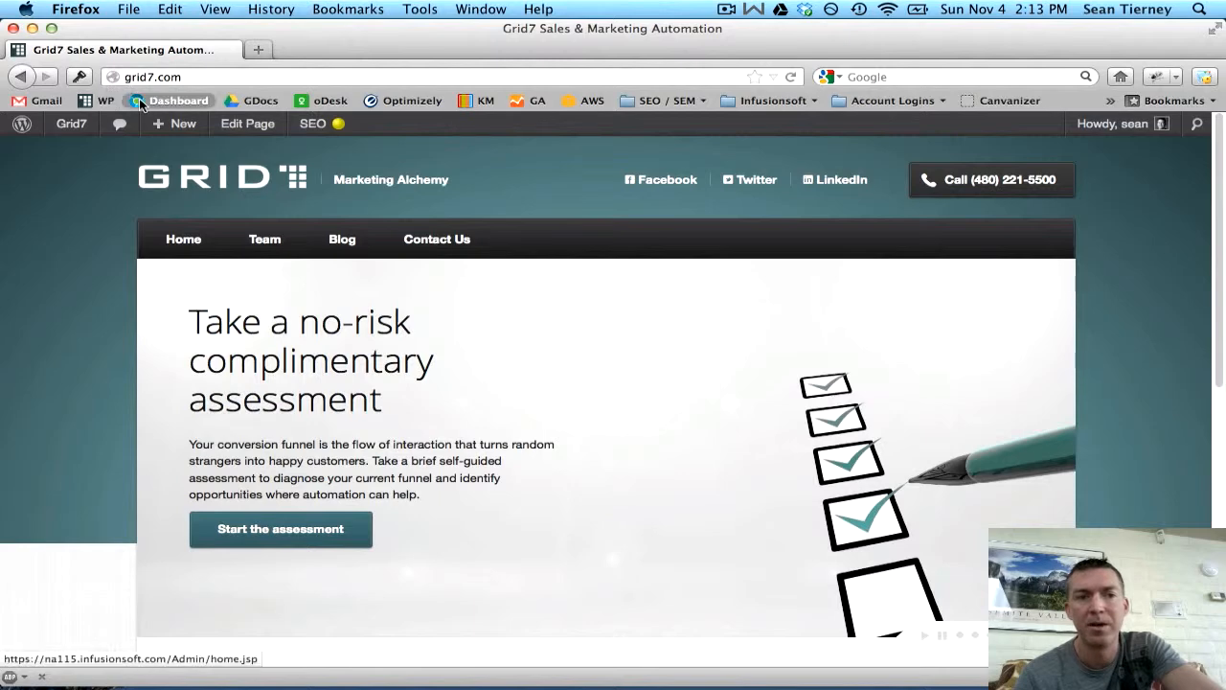
- Load the Infusionsoft dashboard and start a blank Add a Contact form via Contacts
left_click(172, 100)
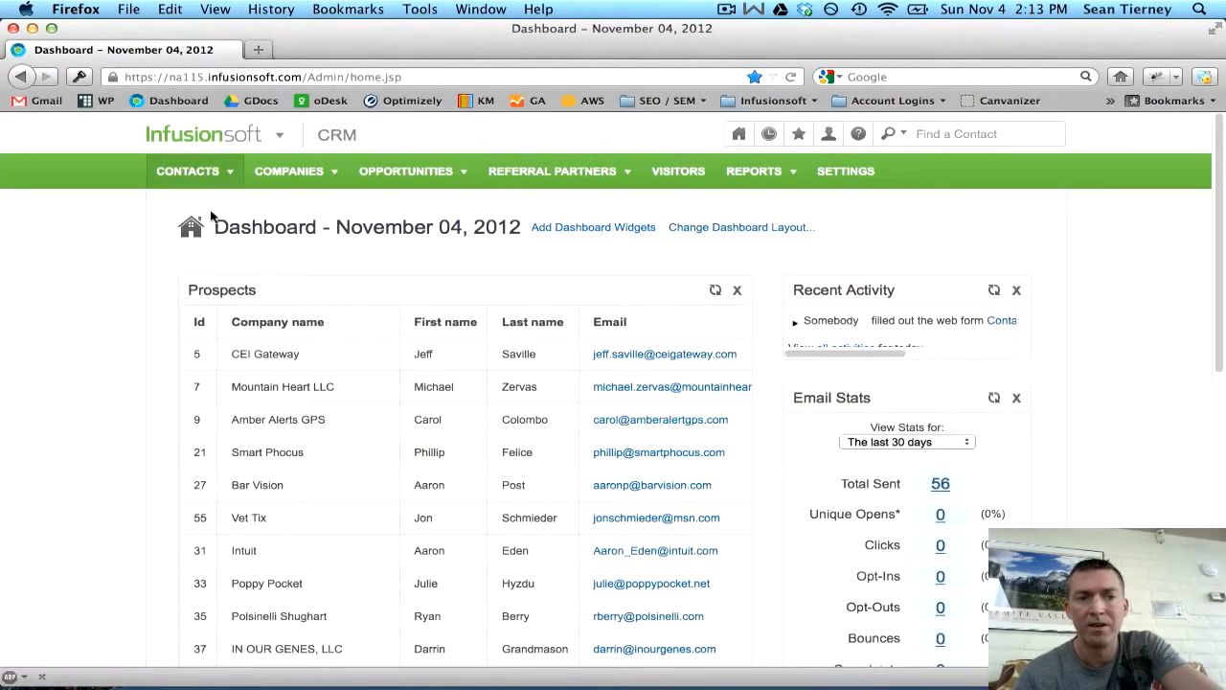
mouse_move(228, 178)
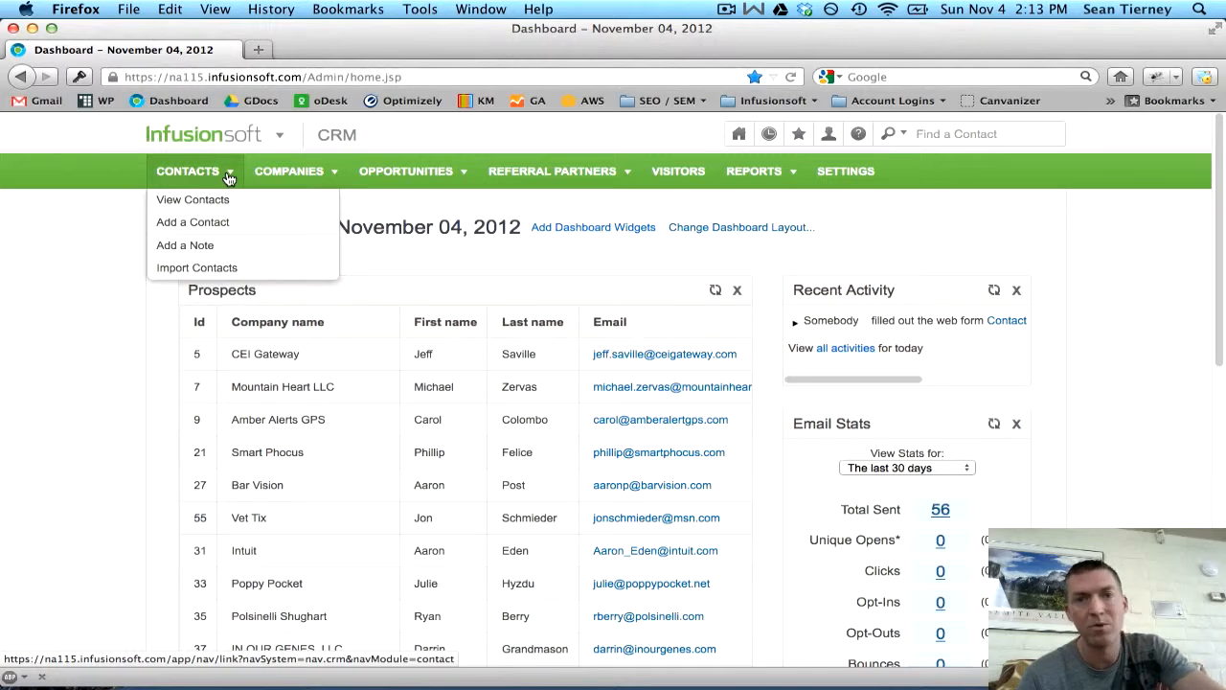
left_click(193, 221)
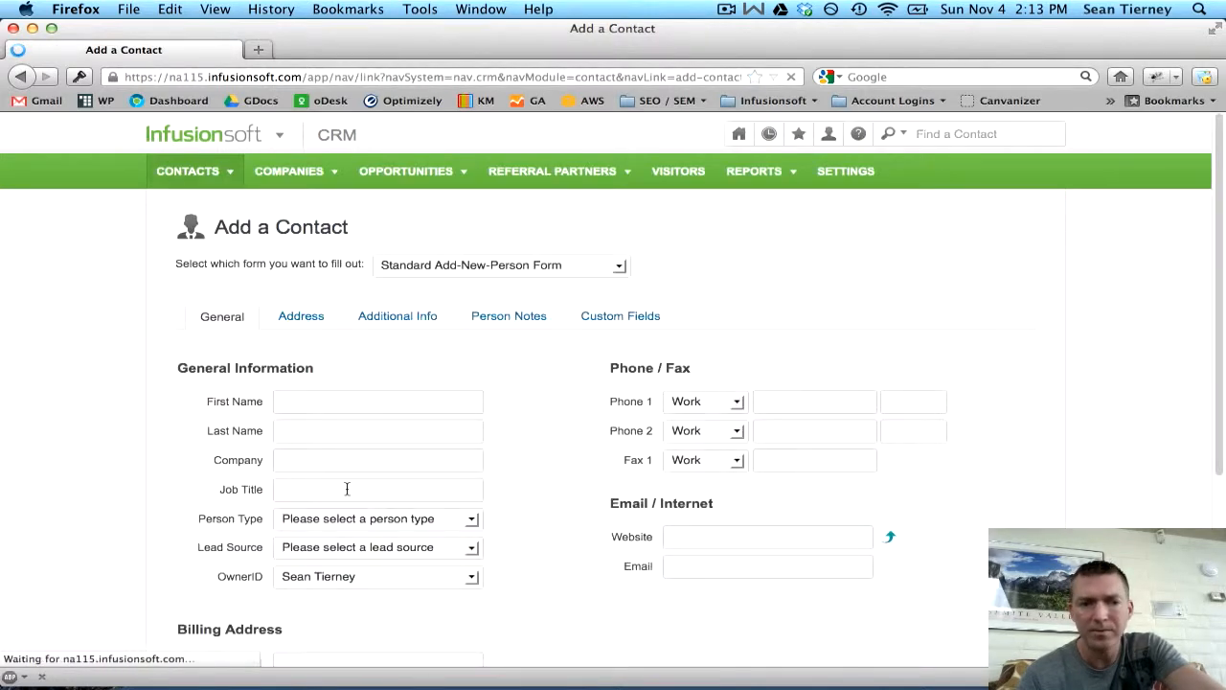
key("super+t")
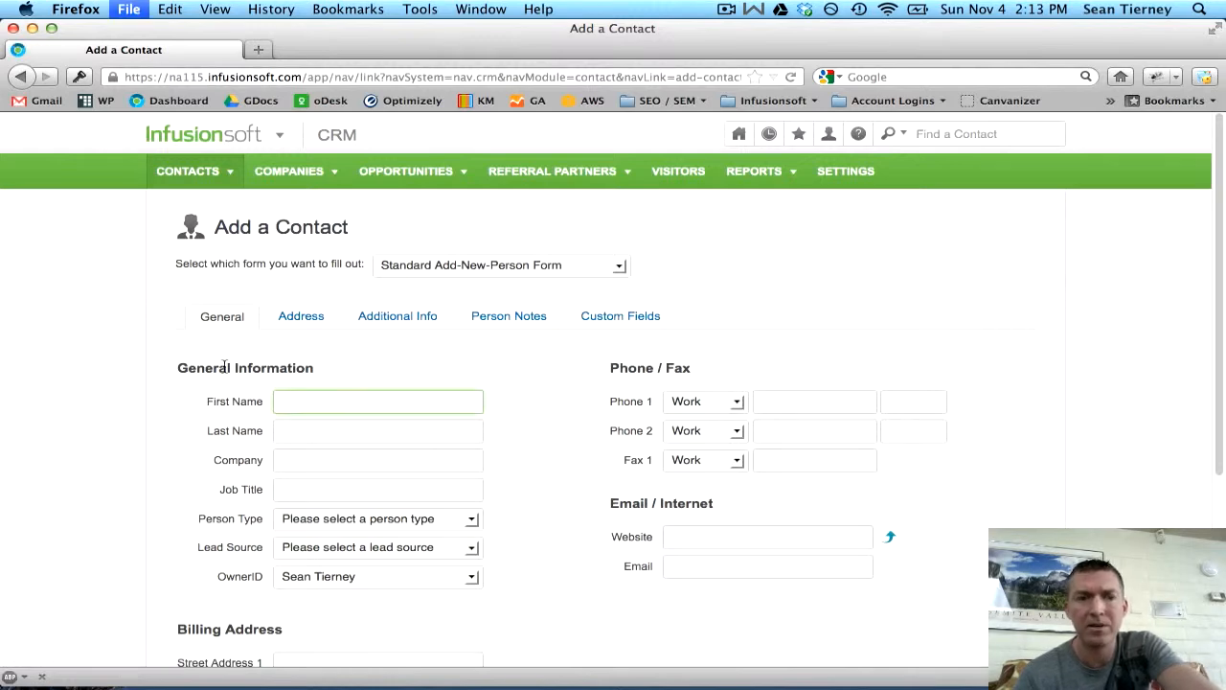
- Open Register New Lead from the Infusionsoft bookmarks and submit the partner code
left_click(792, 101)
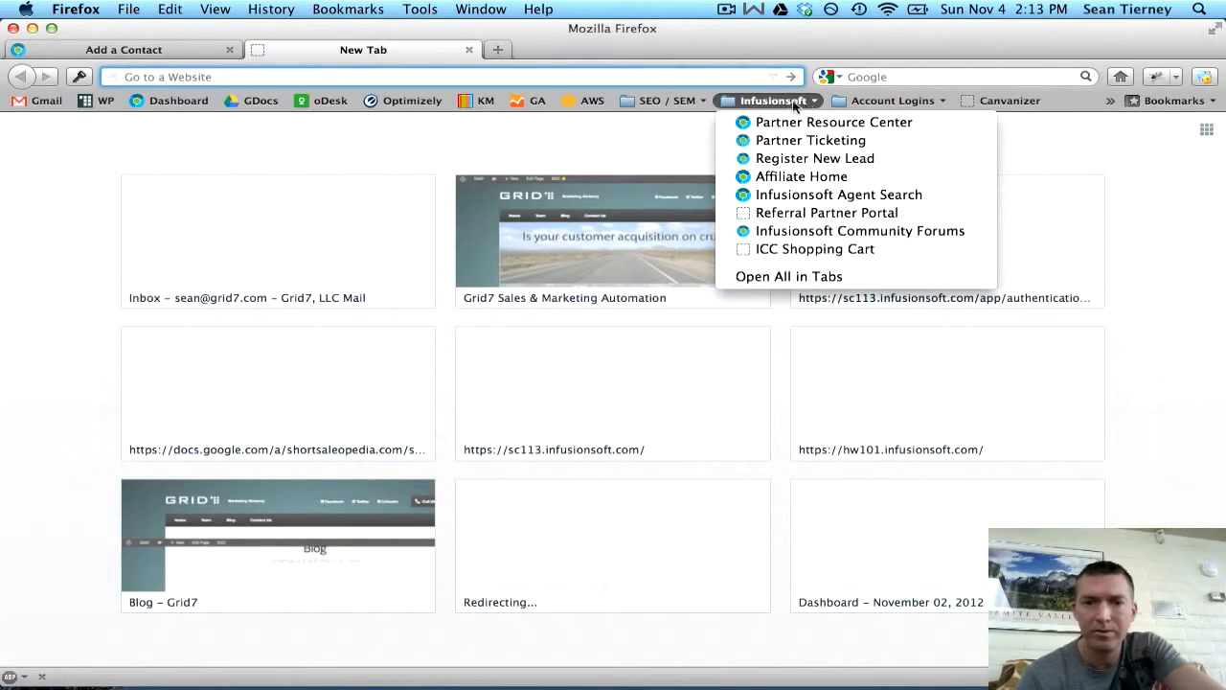
left_click(776, 160)
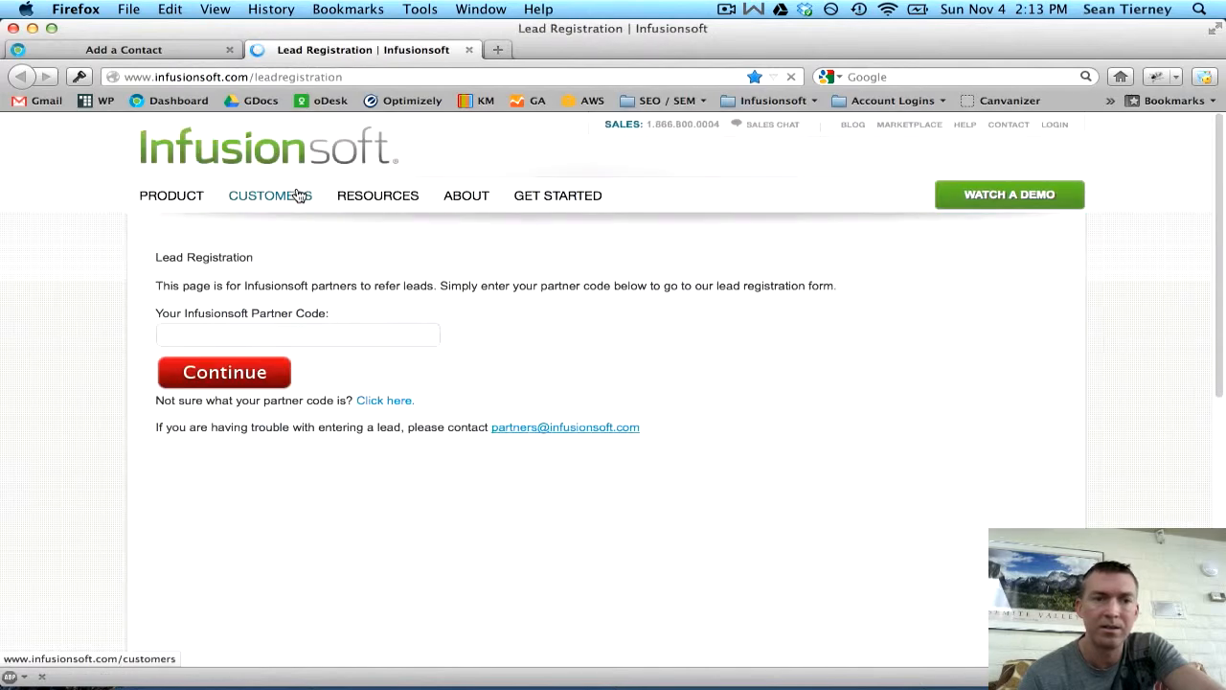
left_click(255, 335)
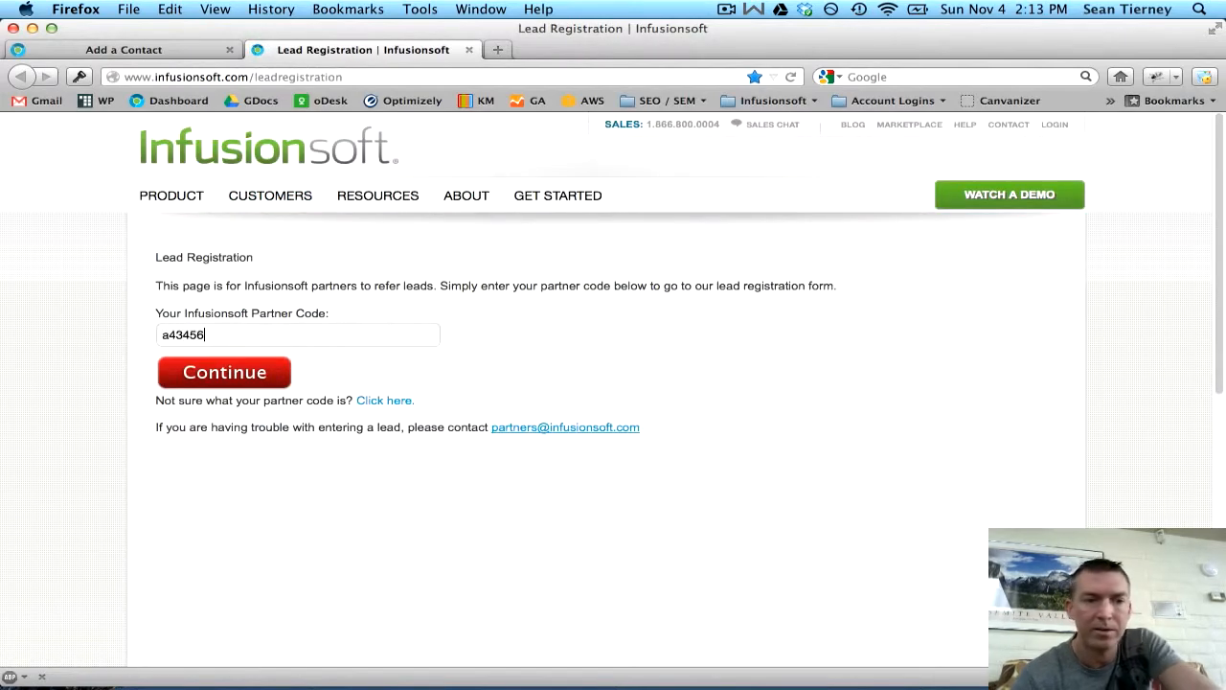
key("Return")
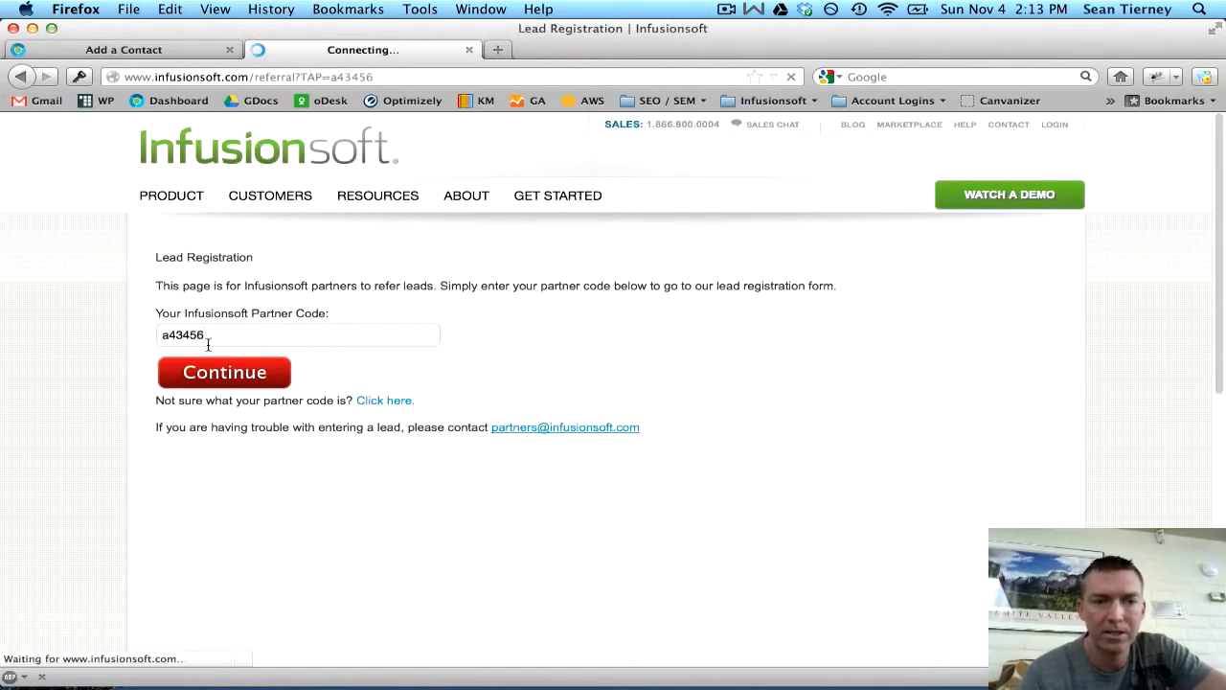
- Look over the Lead Registration form, then return to the Add a Contact tab
scroll(380, 364, "down", 3)
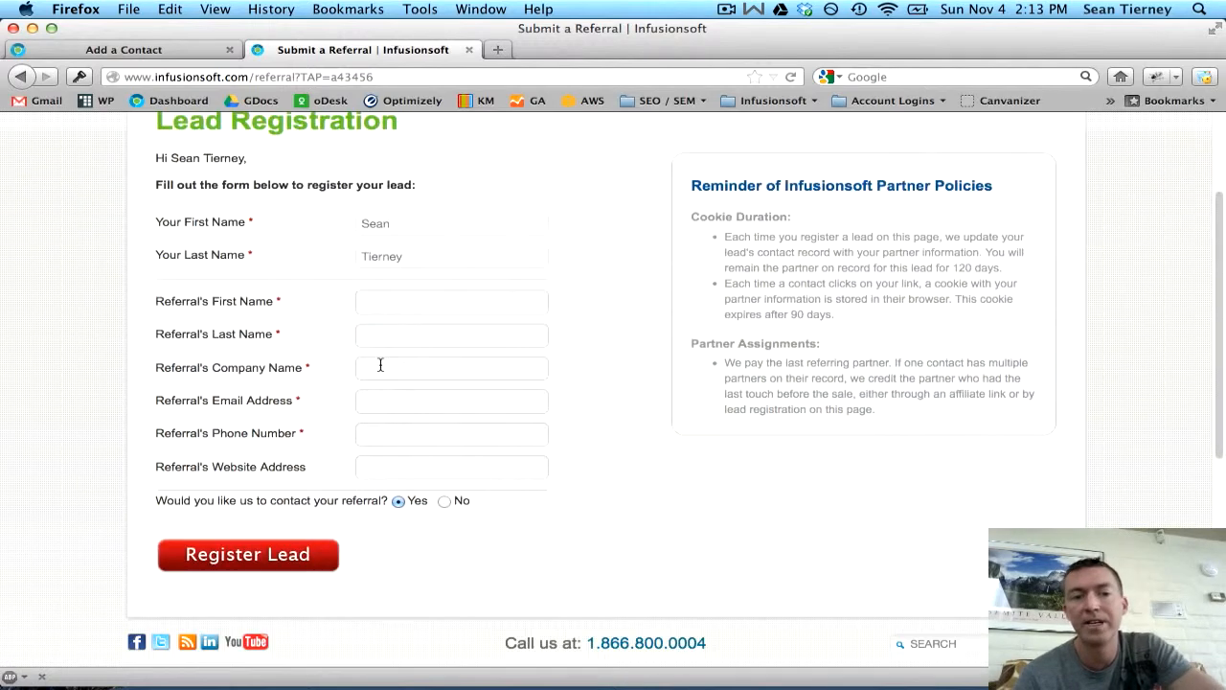
scroll(380, 365, "up", 3)
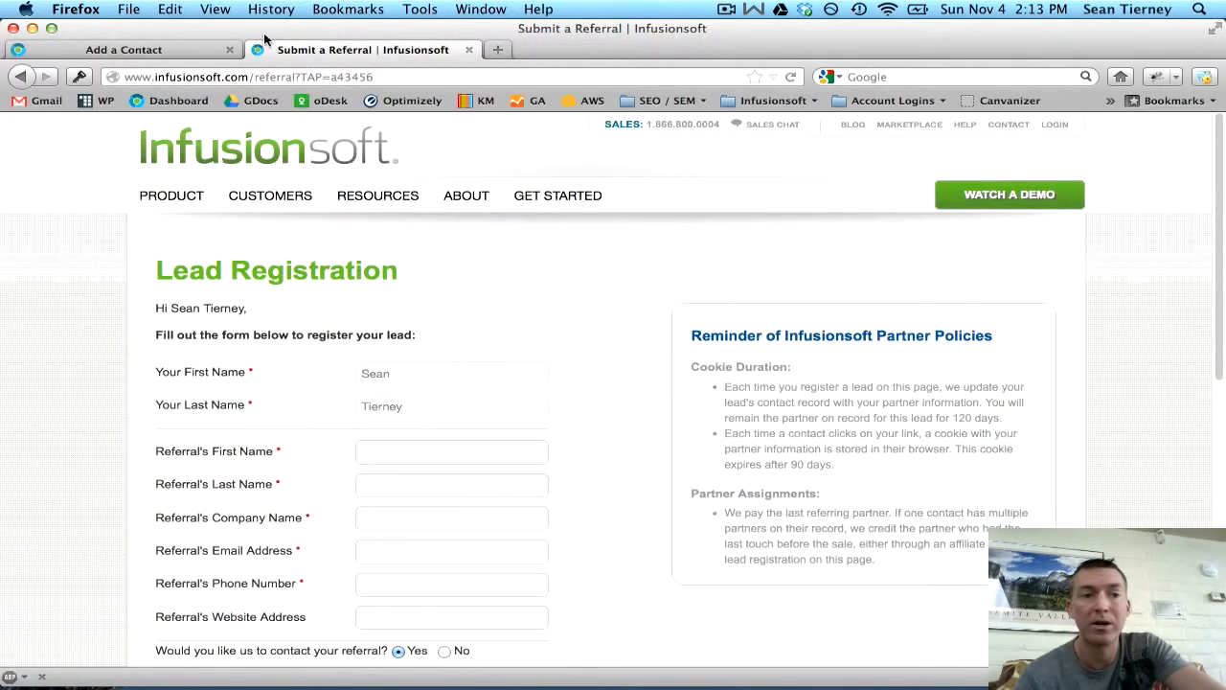
left_click(178, 55)
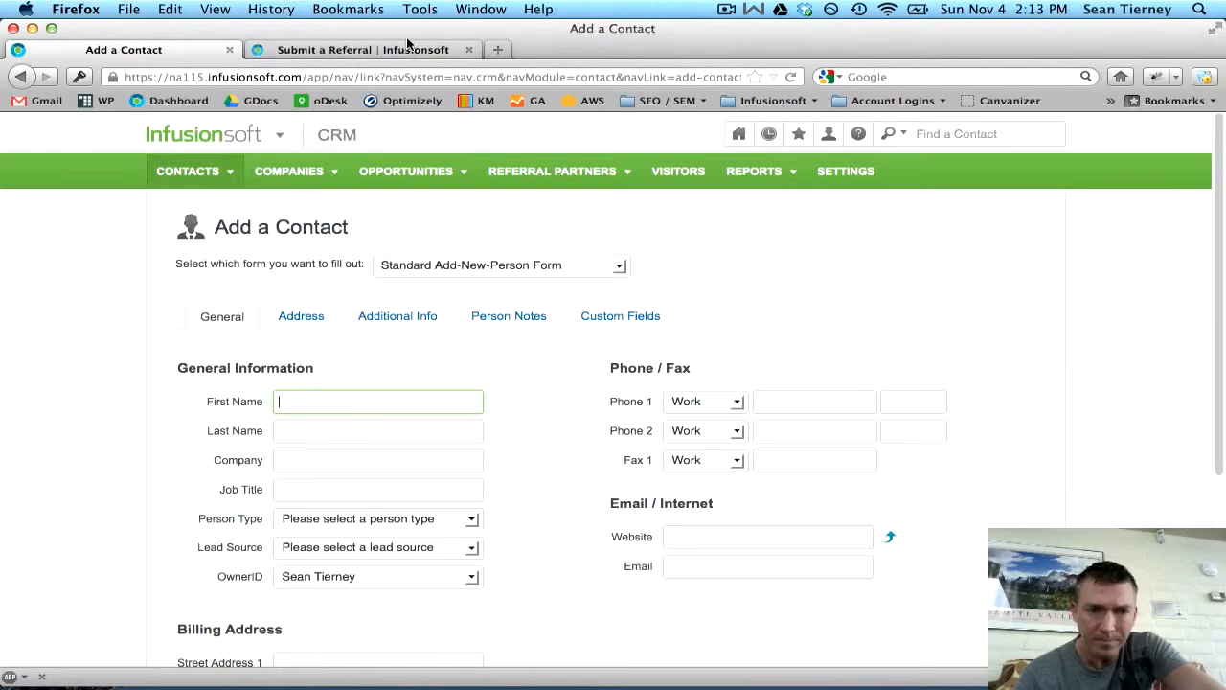
- Highlight the install iMacros extension line in the TextEdit checklist
key("ctrl+Up")
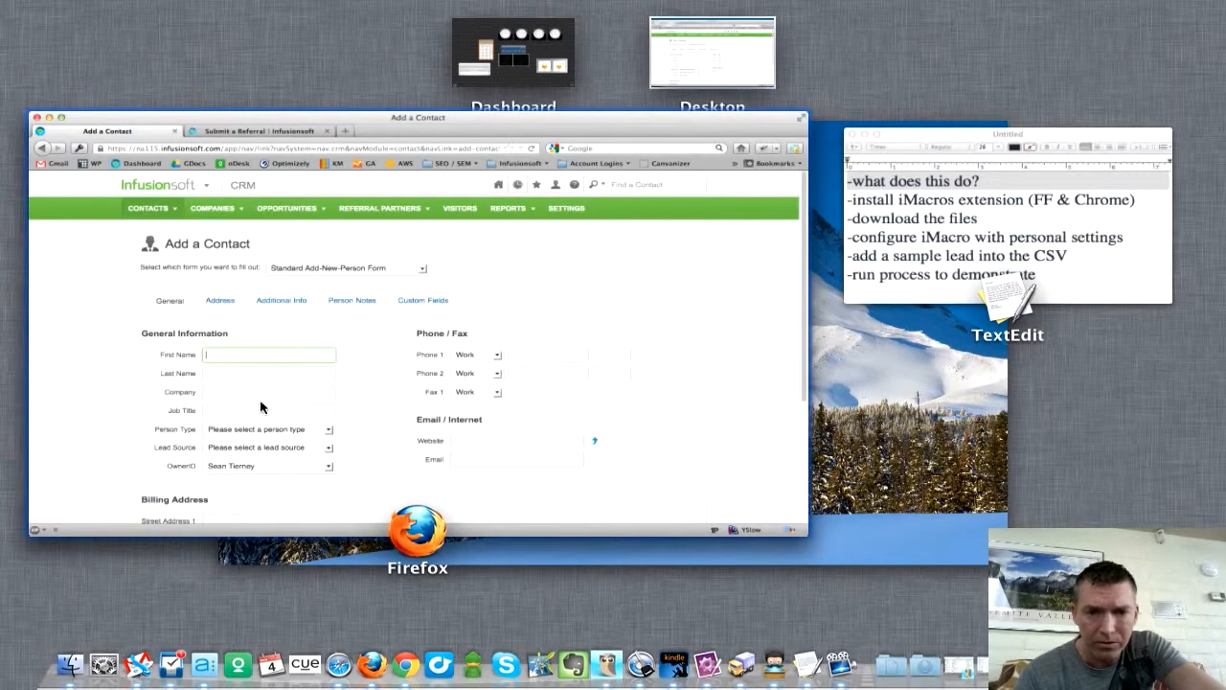
left_click(920, 263)
triple_click(543, 213)
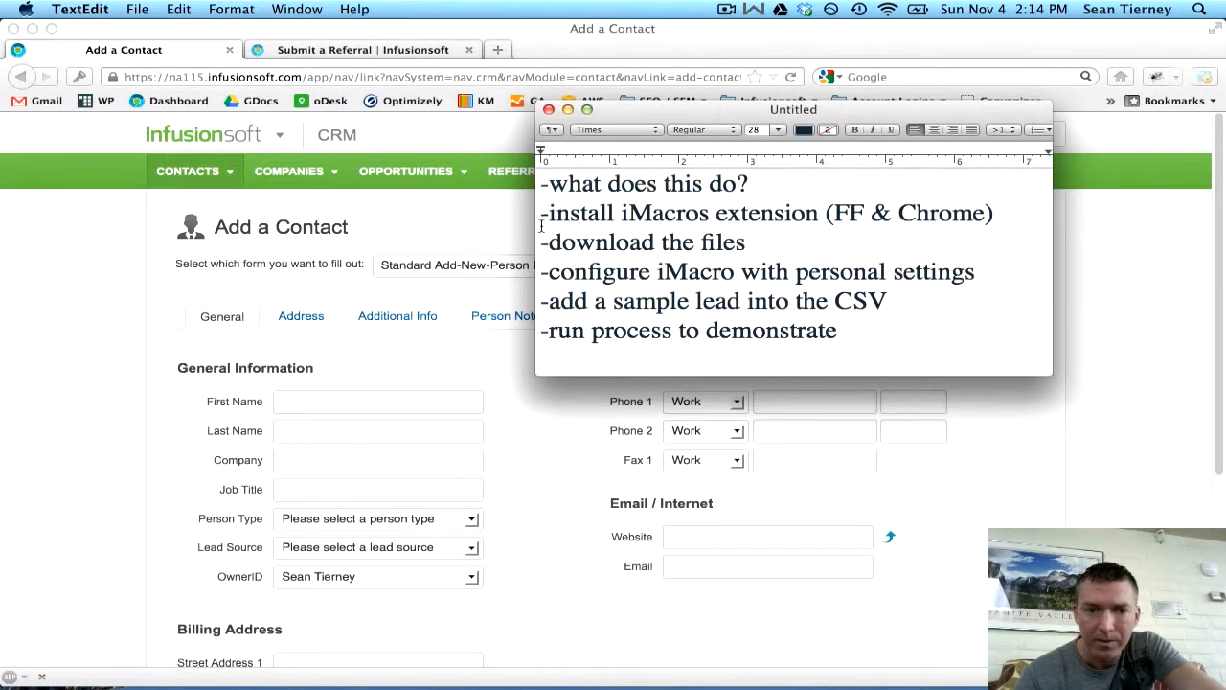
- Search Google for 'imacros firefox ext' to reach the iMacros add-on page
left_click(344, 49)
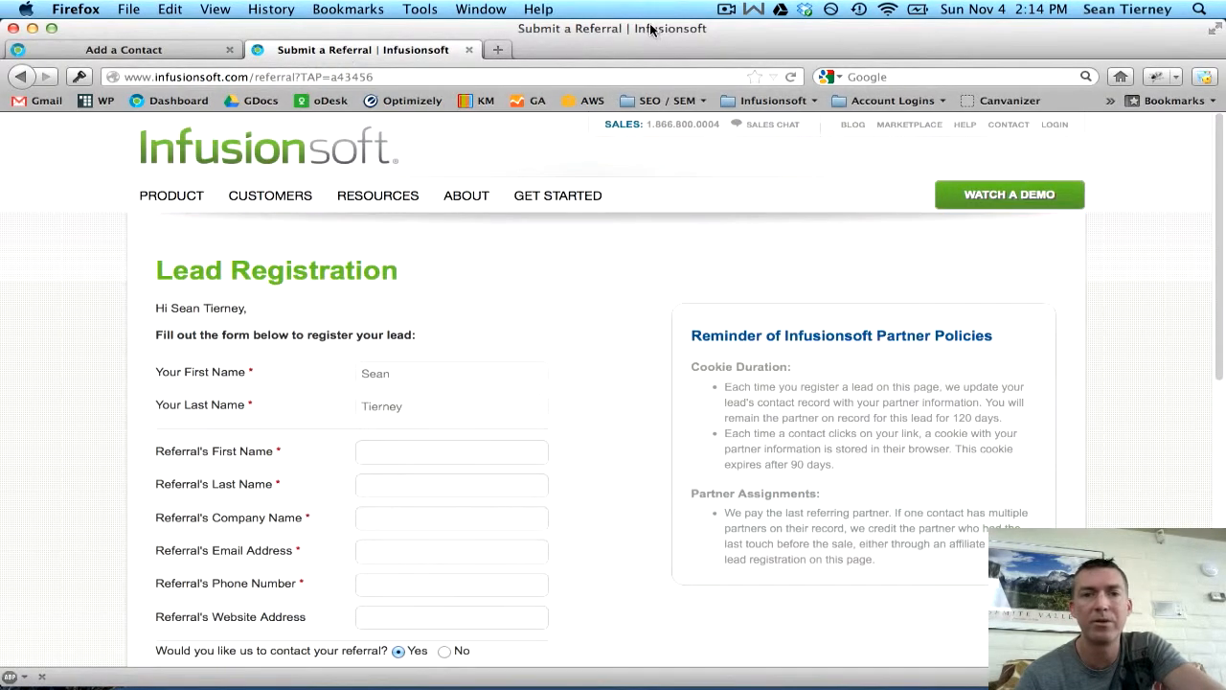
left_click(872, 74)
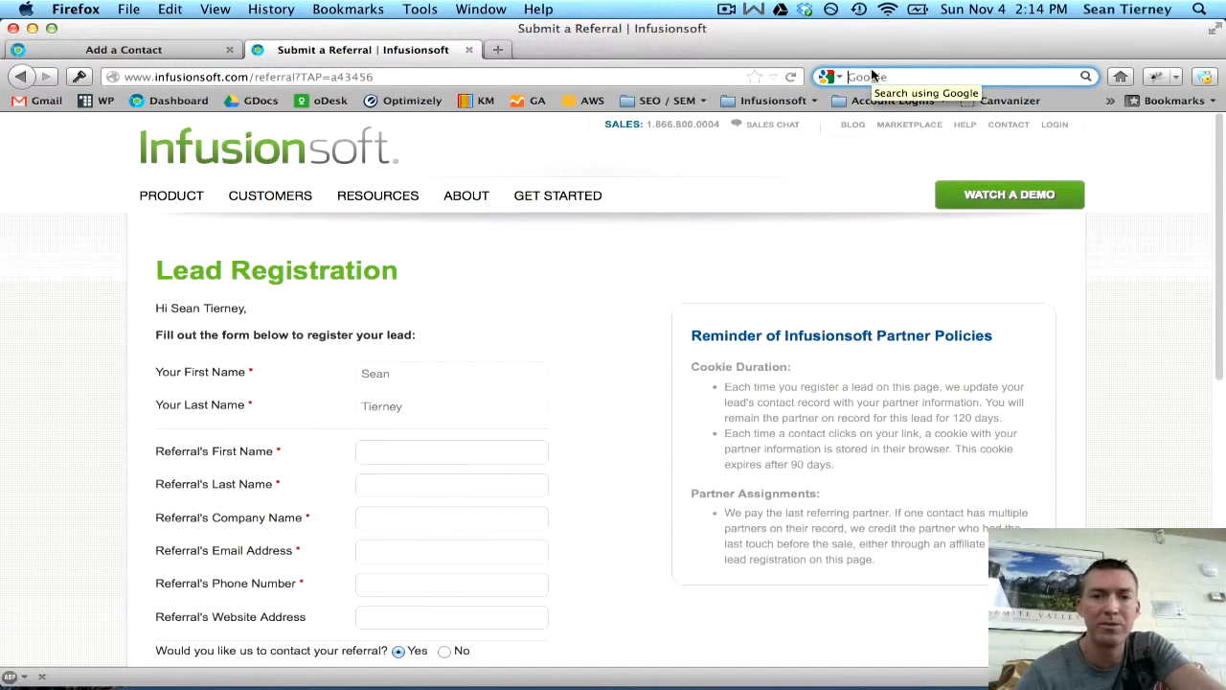
type("imac")
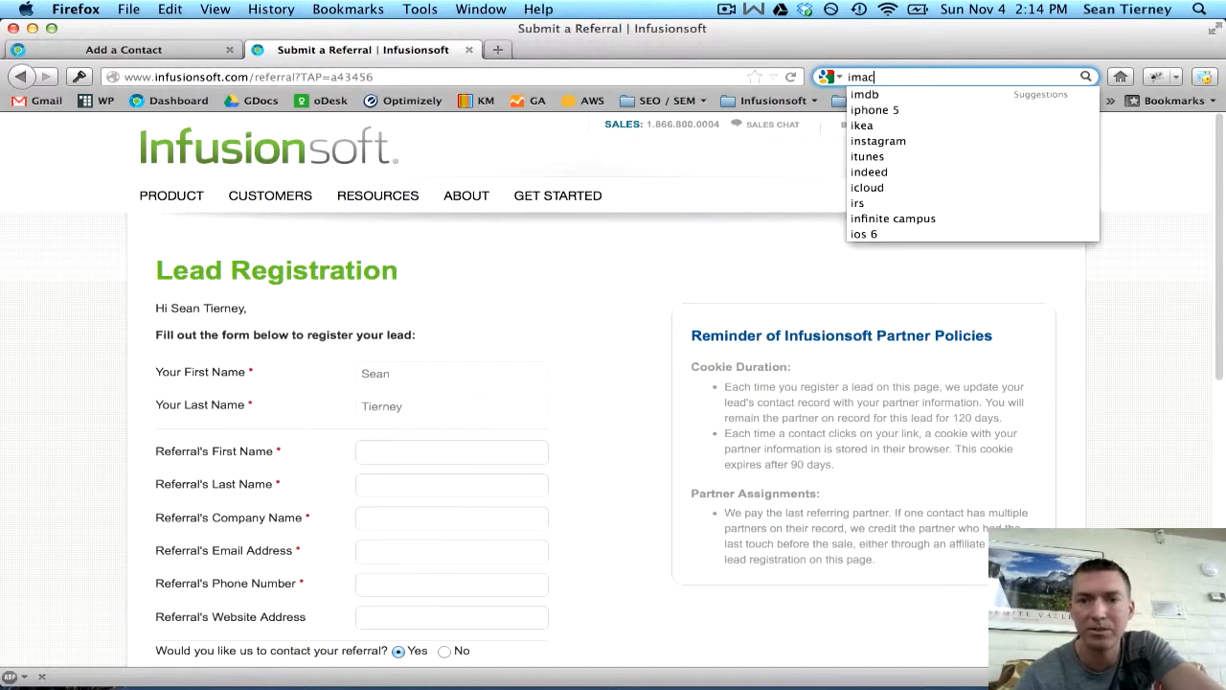
type("ros fir")
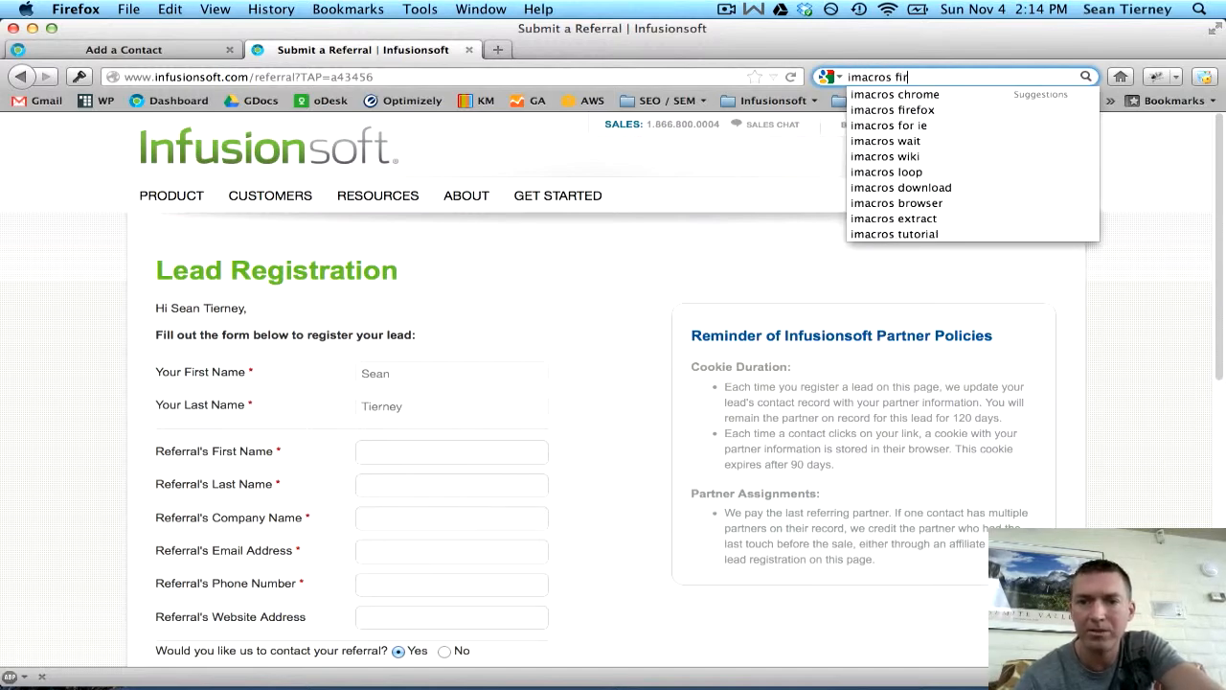
type("efox ext")
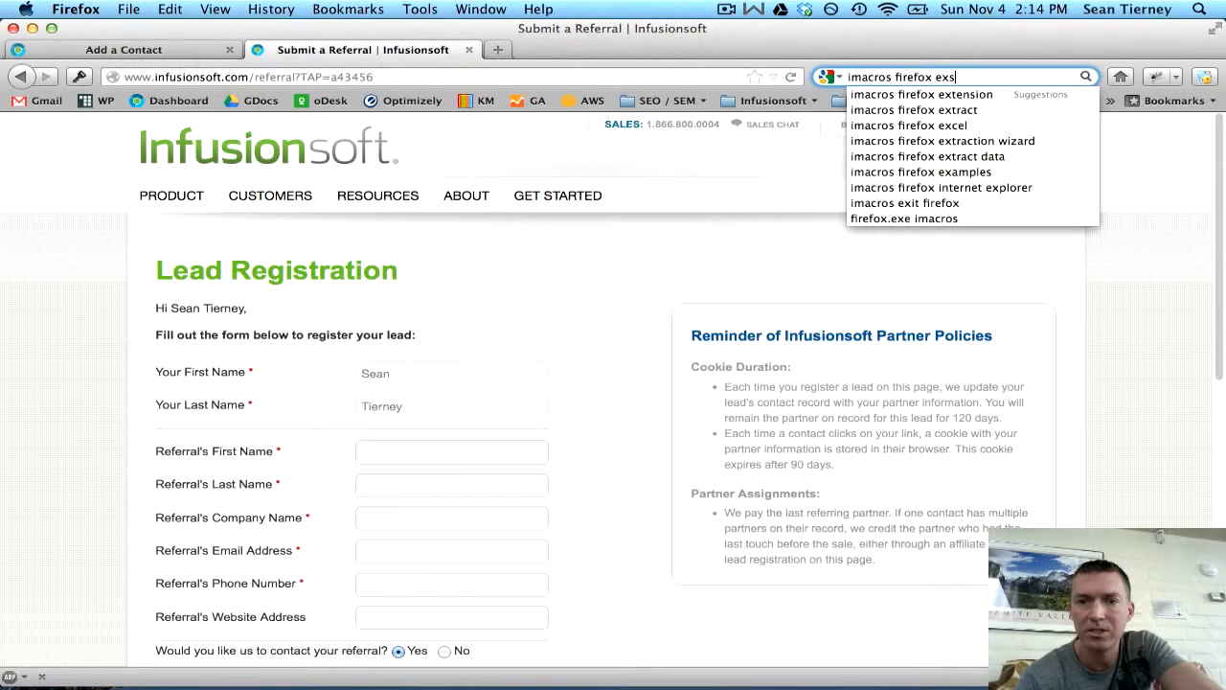
key("Down")
key("Return")
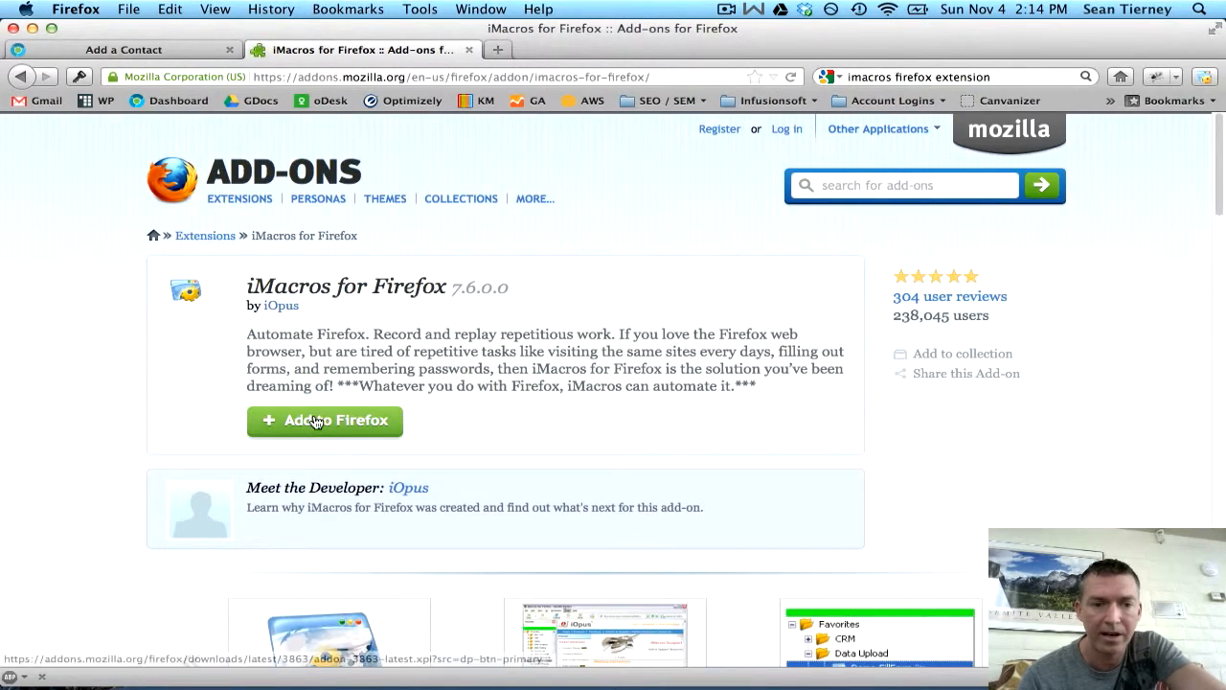
- Cancel the iMacros add-on install since it's already present, and open the iMacros panel
left_click(352, 420)
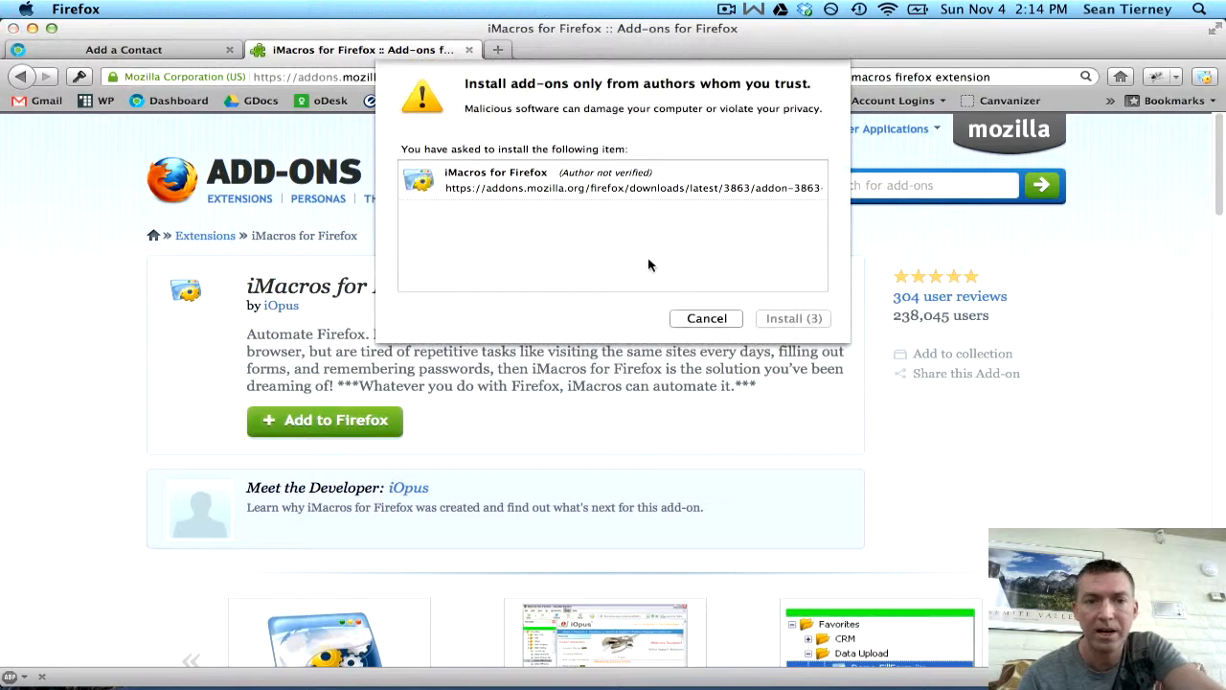
left_click(697, 318)
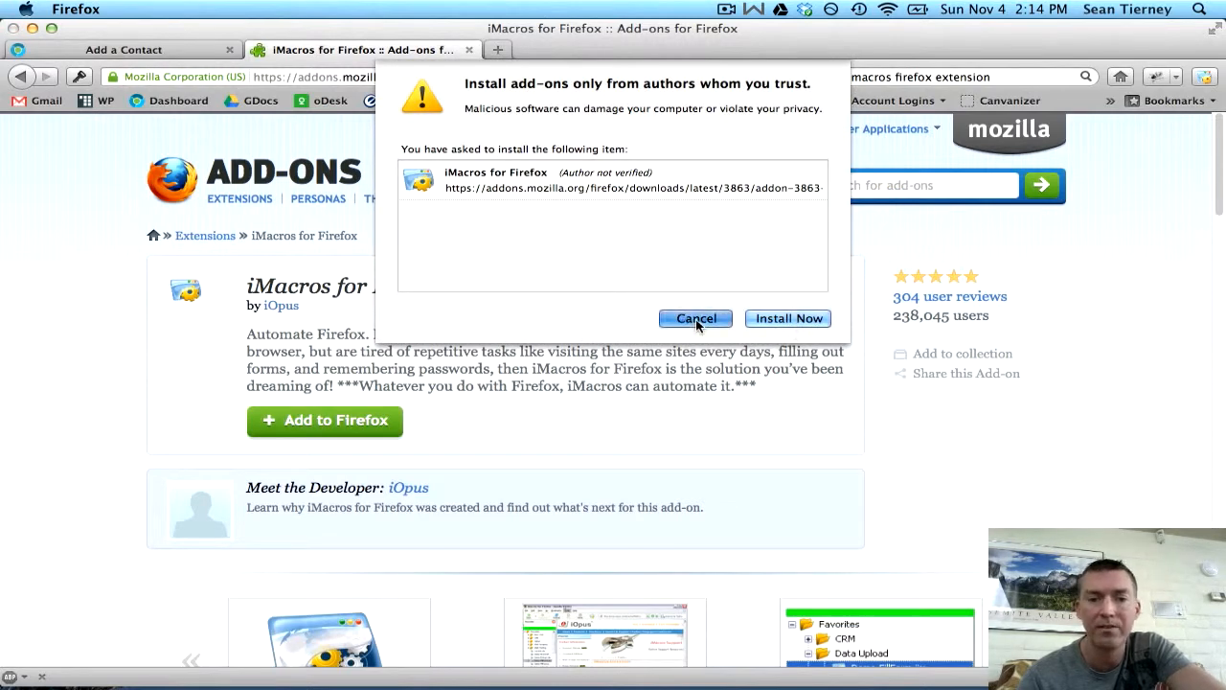
left_click(1205, 78)
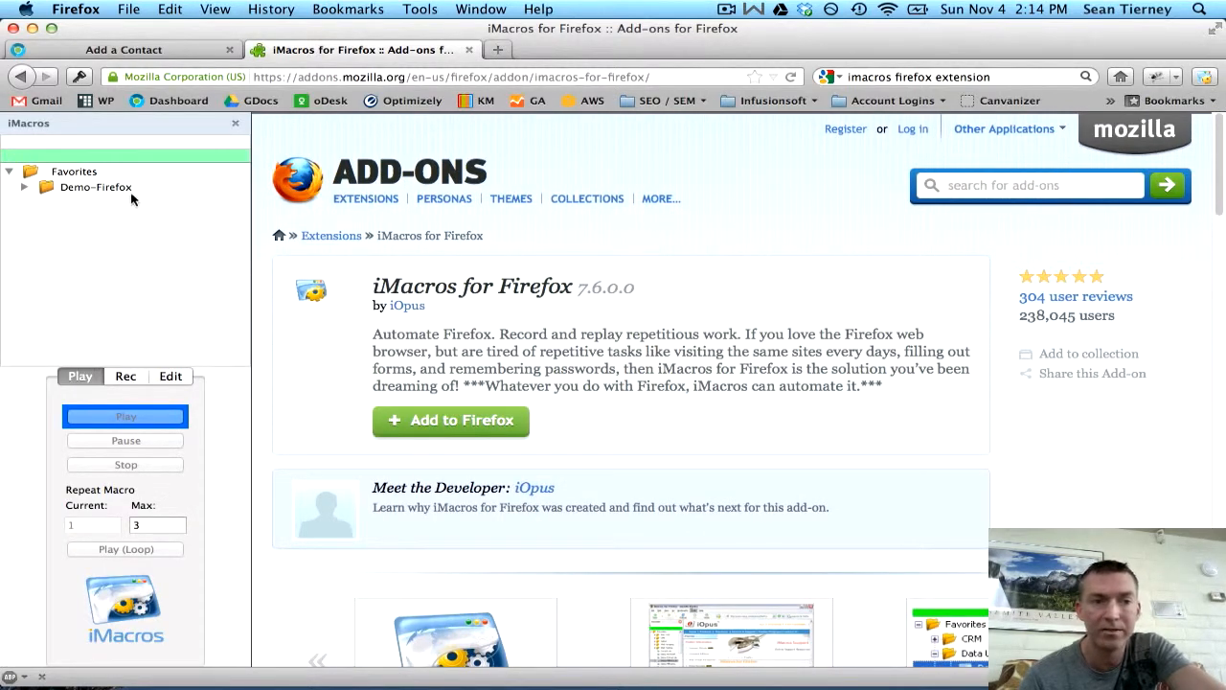
- Expand and collapse the Demo-Firefox folder to view its sample macros
left_click(81, 189)
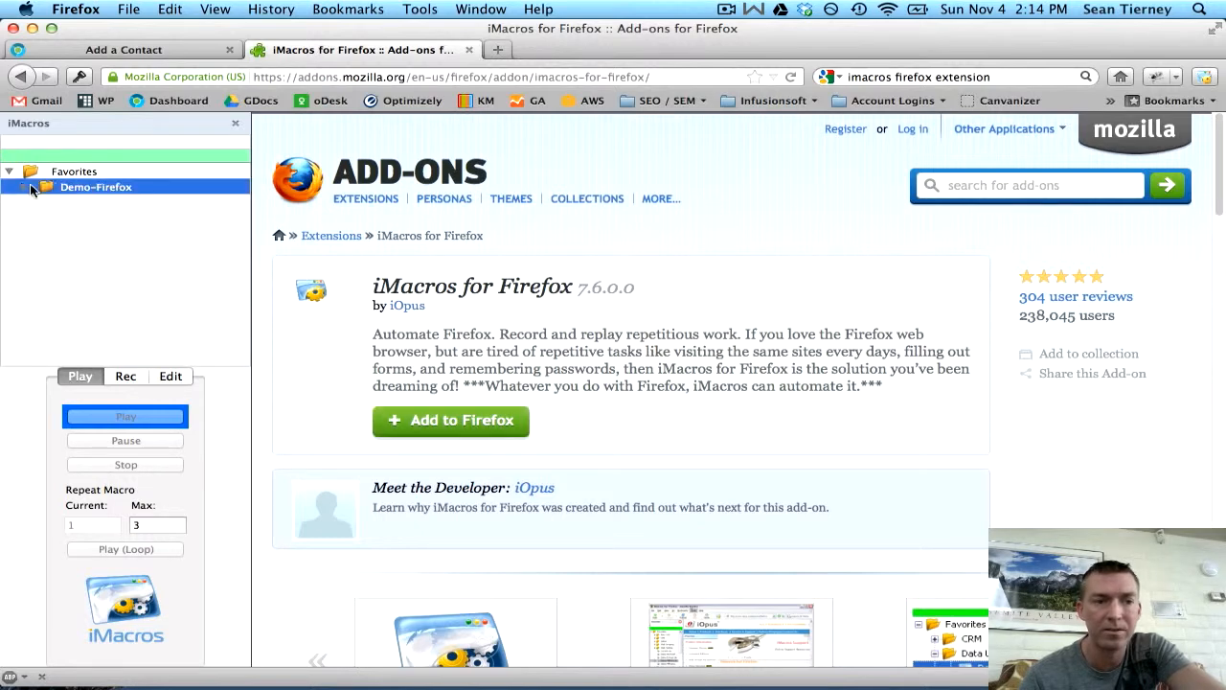
left_click(26, 189)
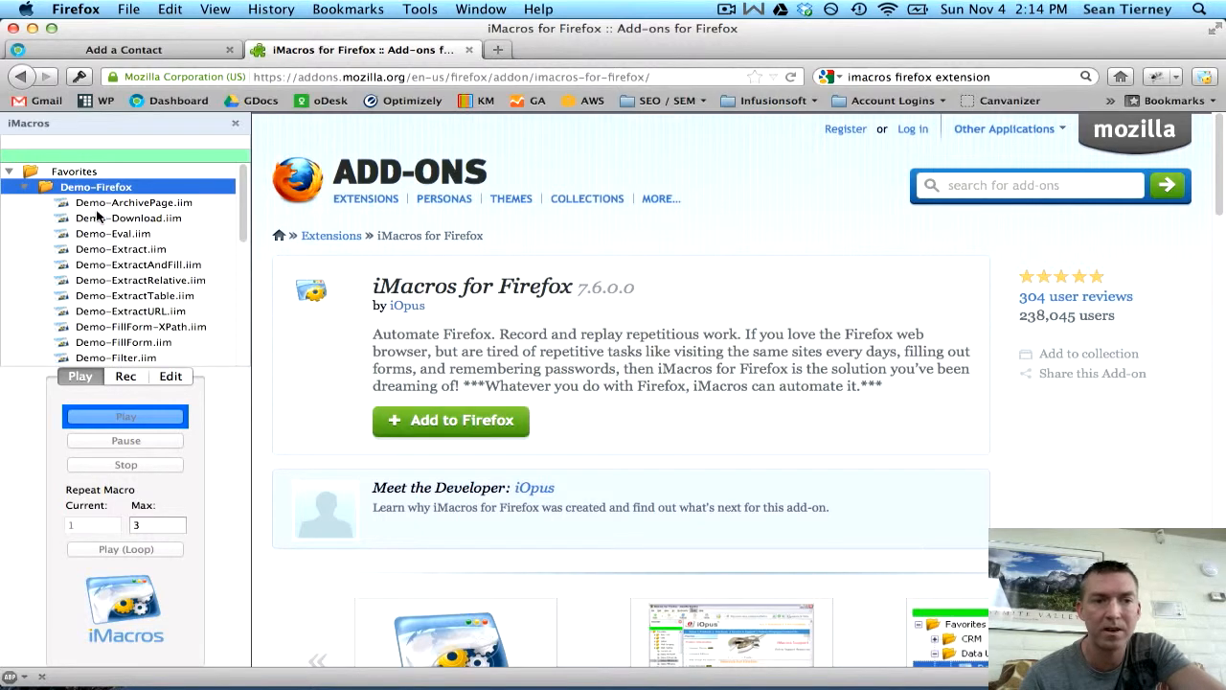
left_click(26, 188)
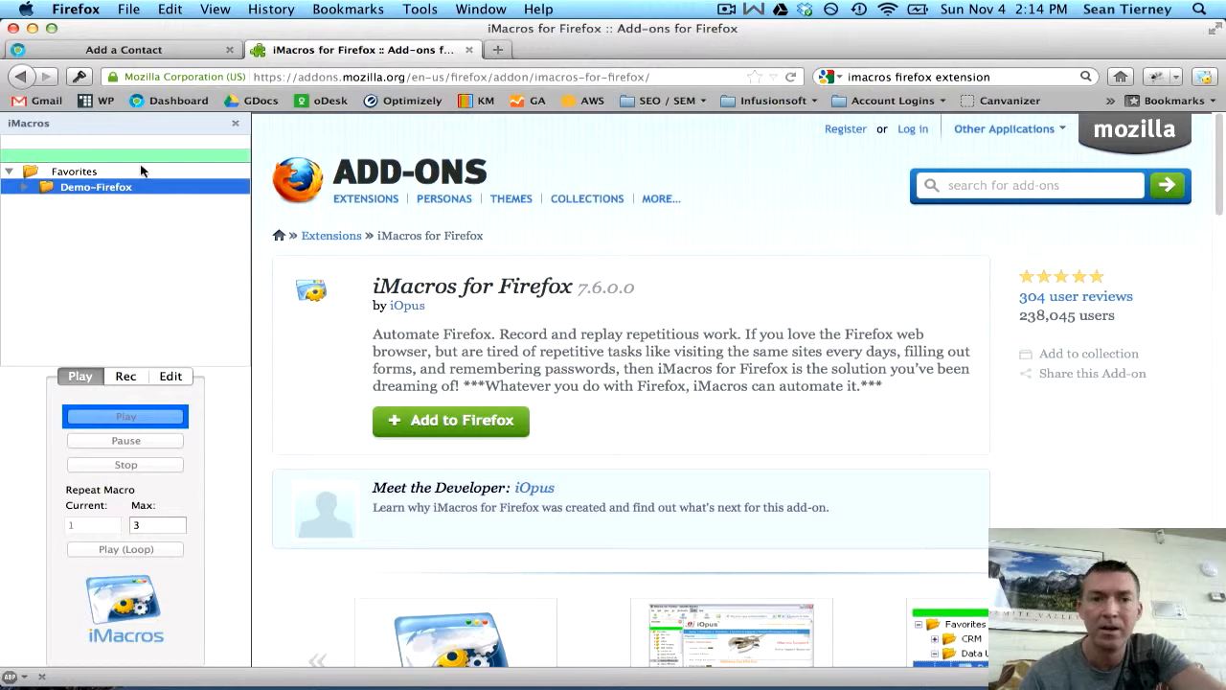
key("ctrl+Up")
- Highlight the download the files step, then open github.com in a new tab
left_click(843, 244)
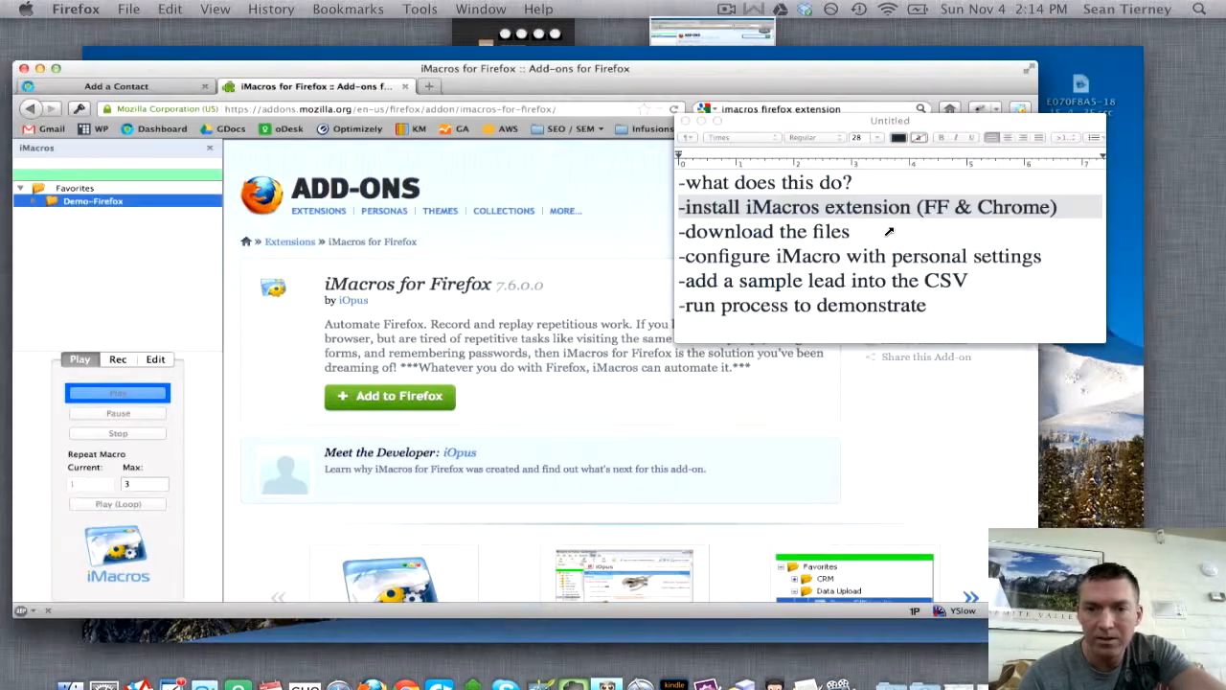
triple_click(542, 243)
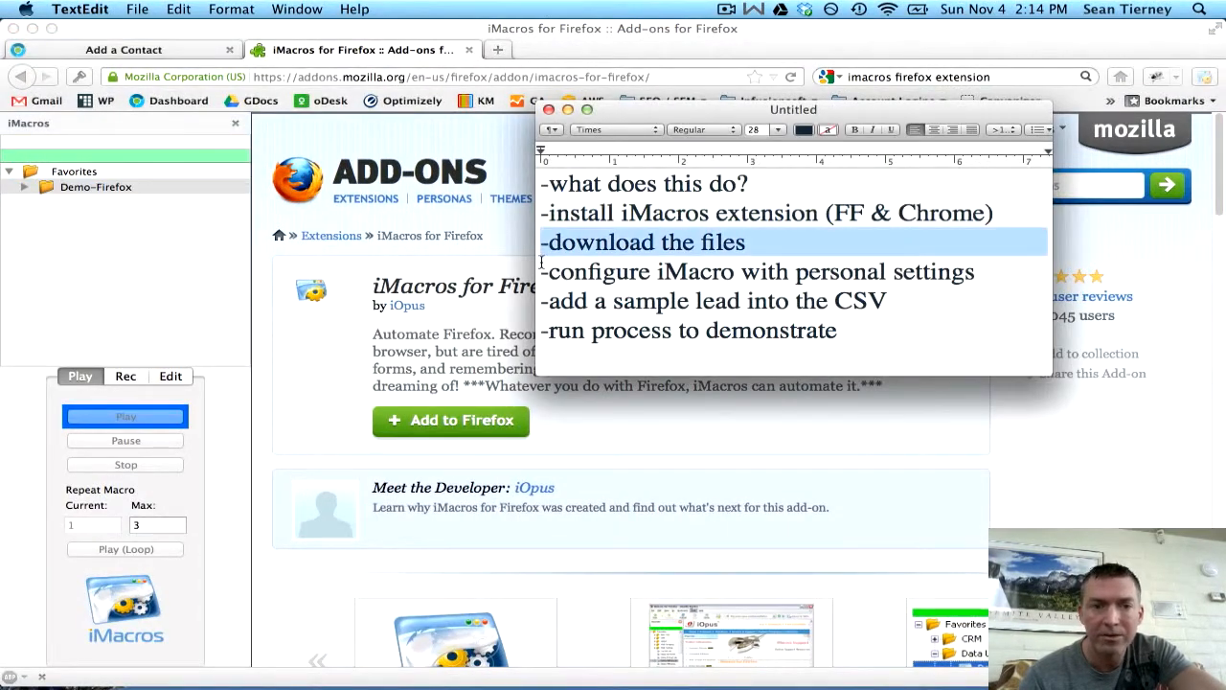
left_click(384, 53)
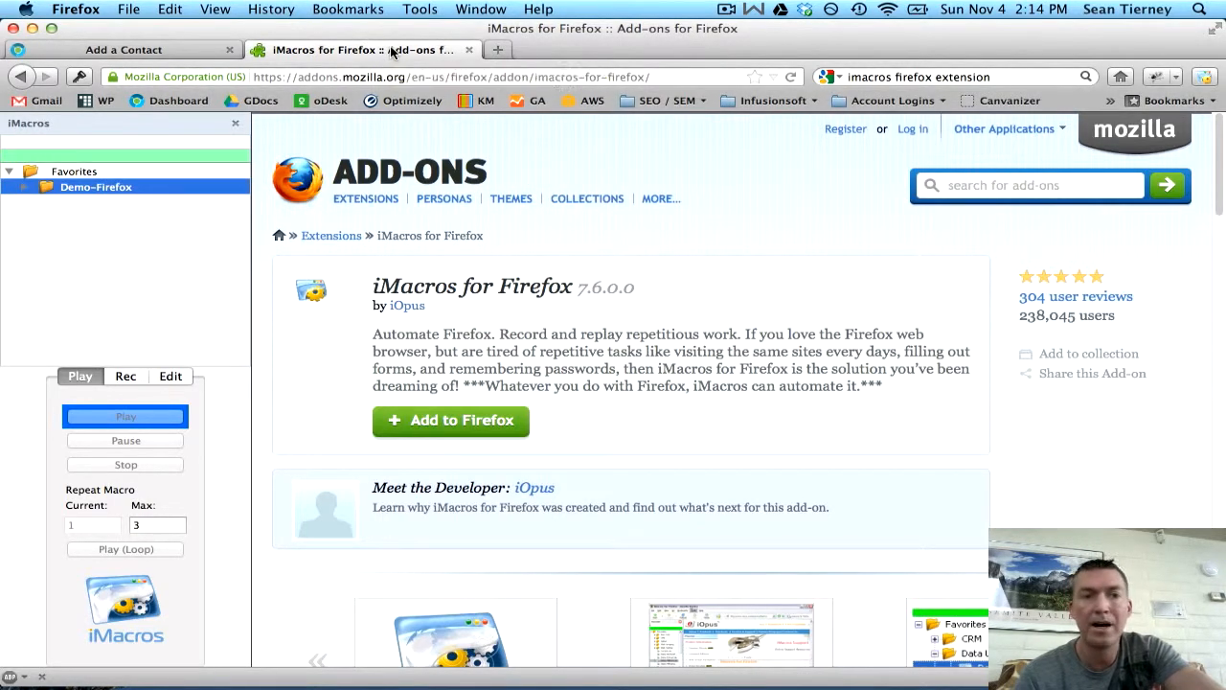
key("super+t")
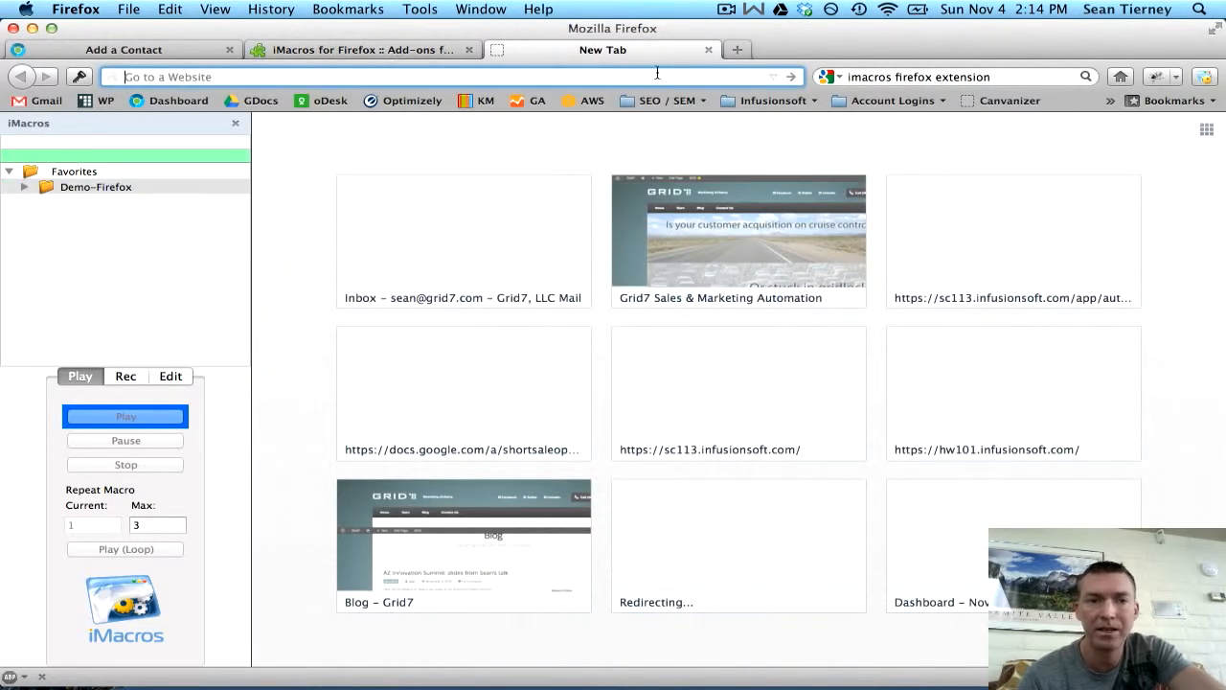
type("g")
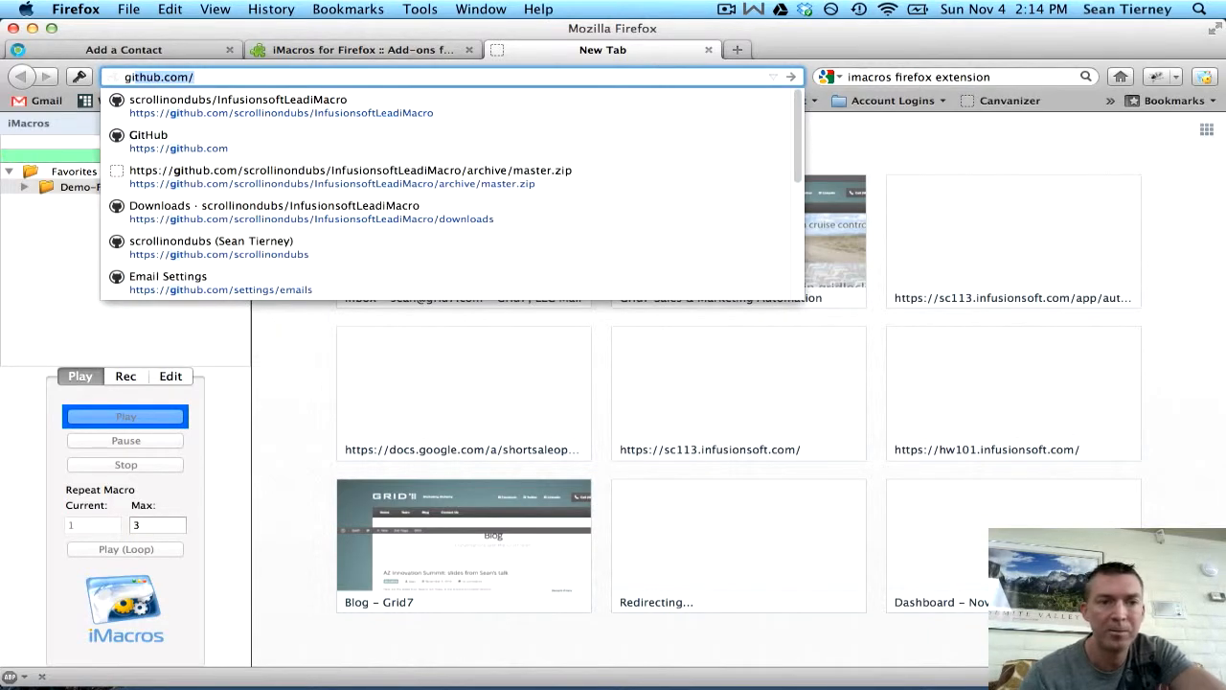
type("ithub.com/sc")
key("Return")
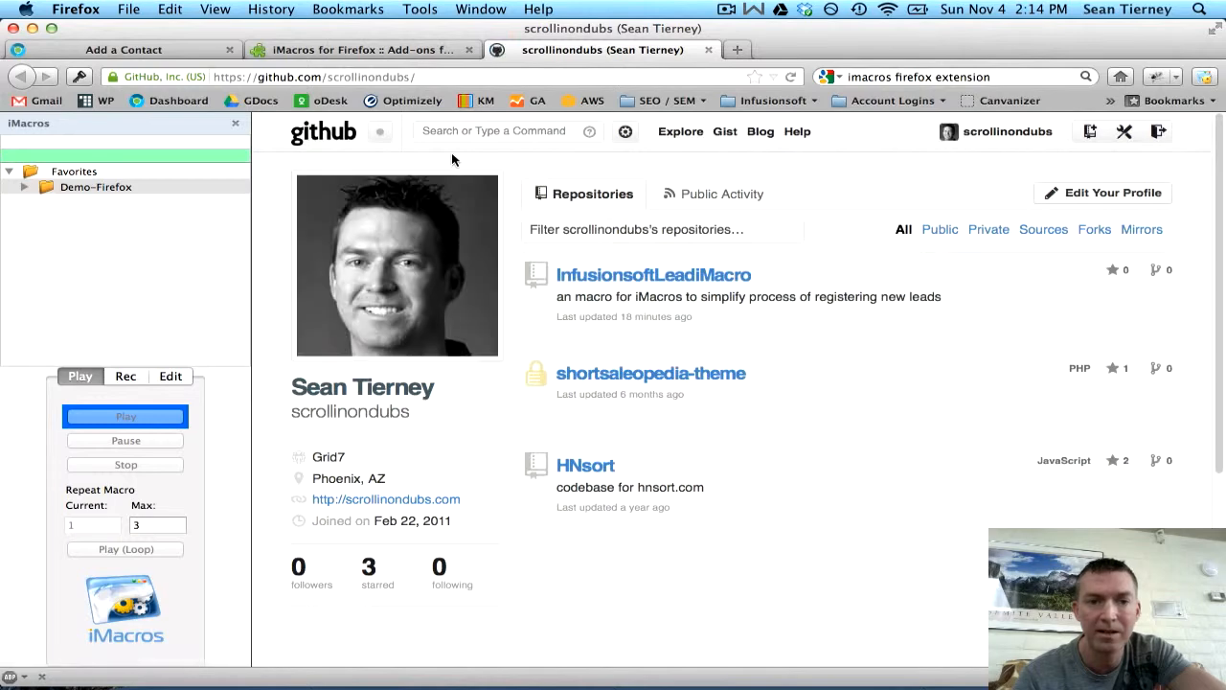
- Download the InfusionsoftLeadiMacro repository as a zip and save it to disk
left_click(601, 277)
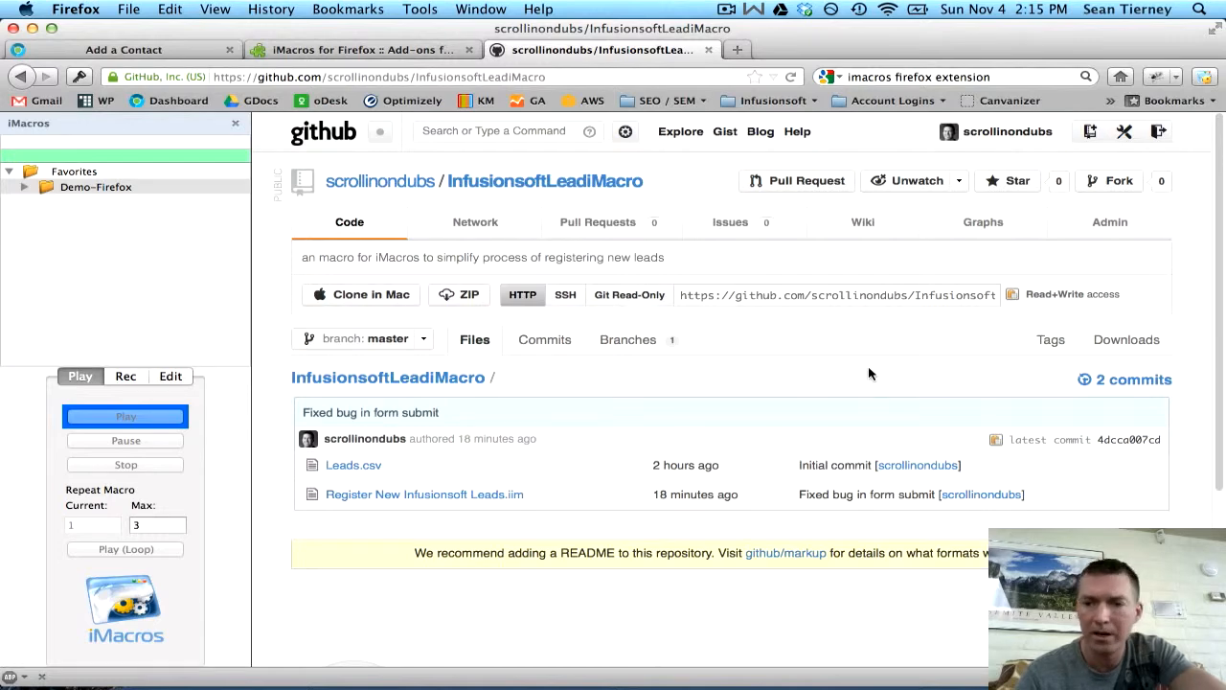
left_click(1138, 348)
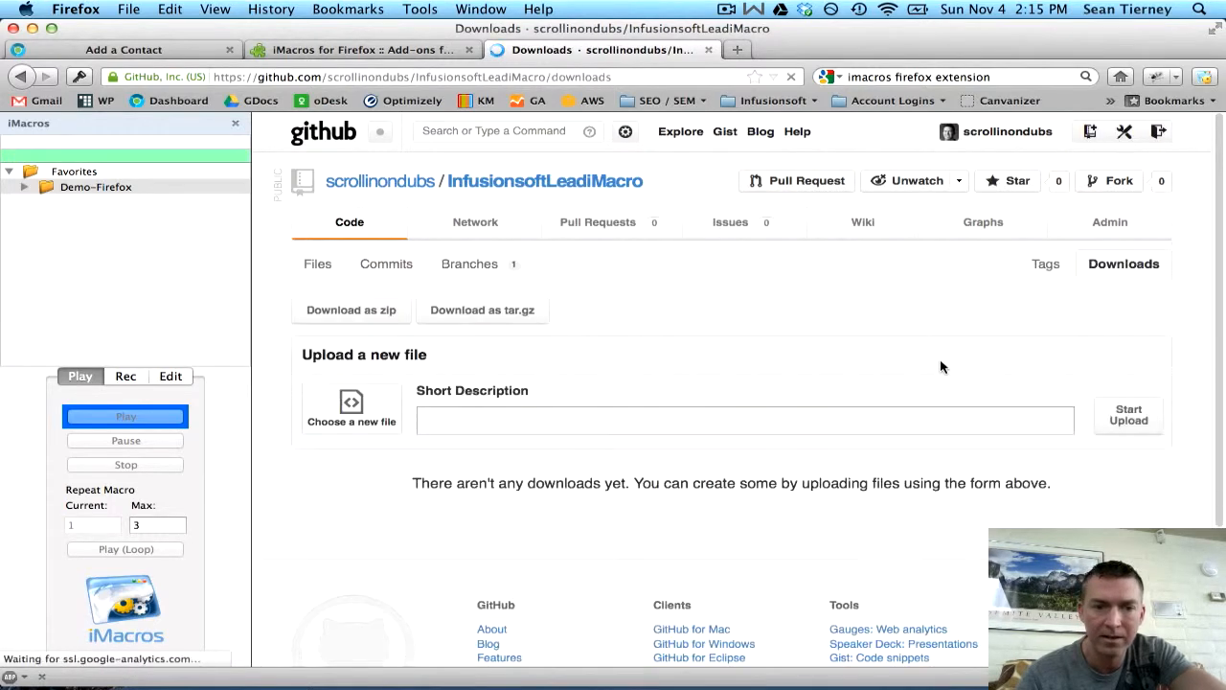
left_click(354, 314)
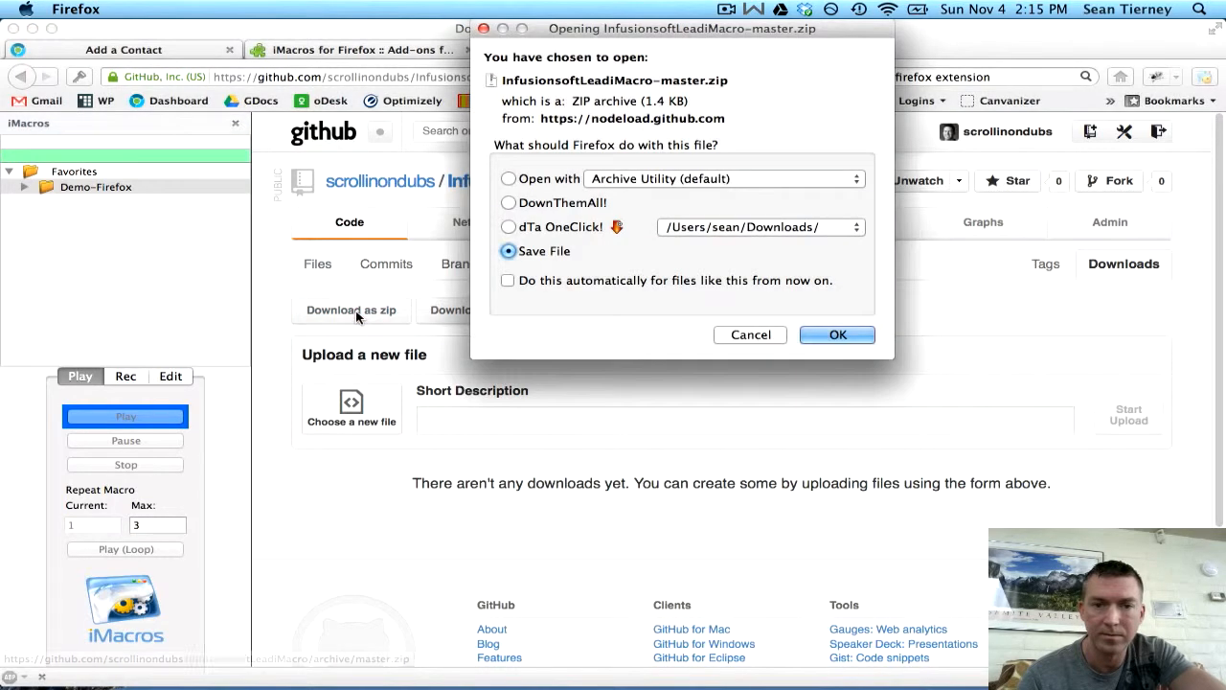
left_click(833, 334)
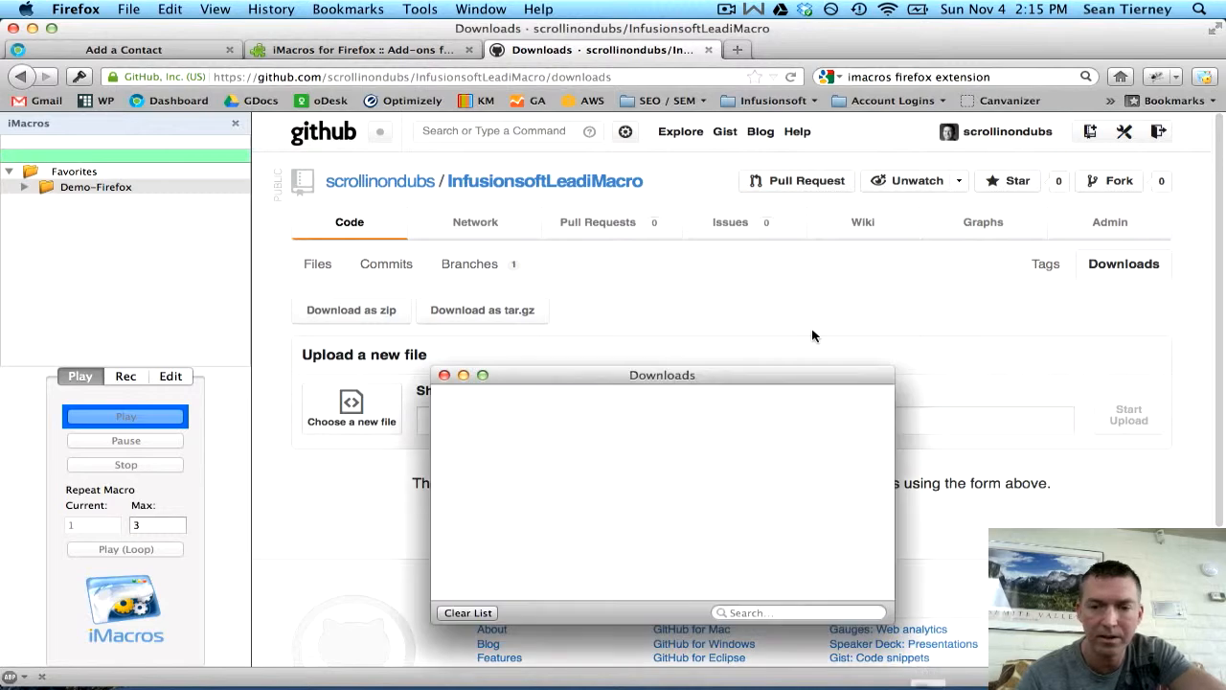
left_click(468, 612)
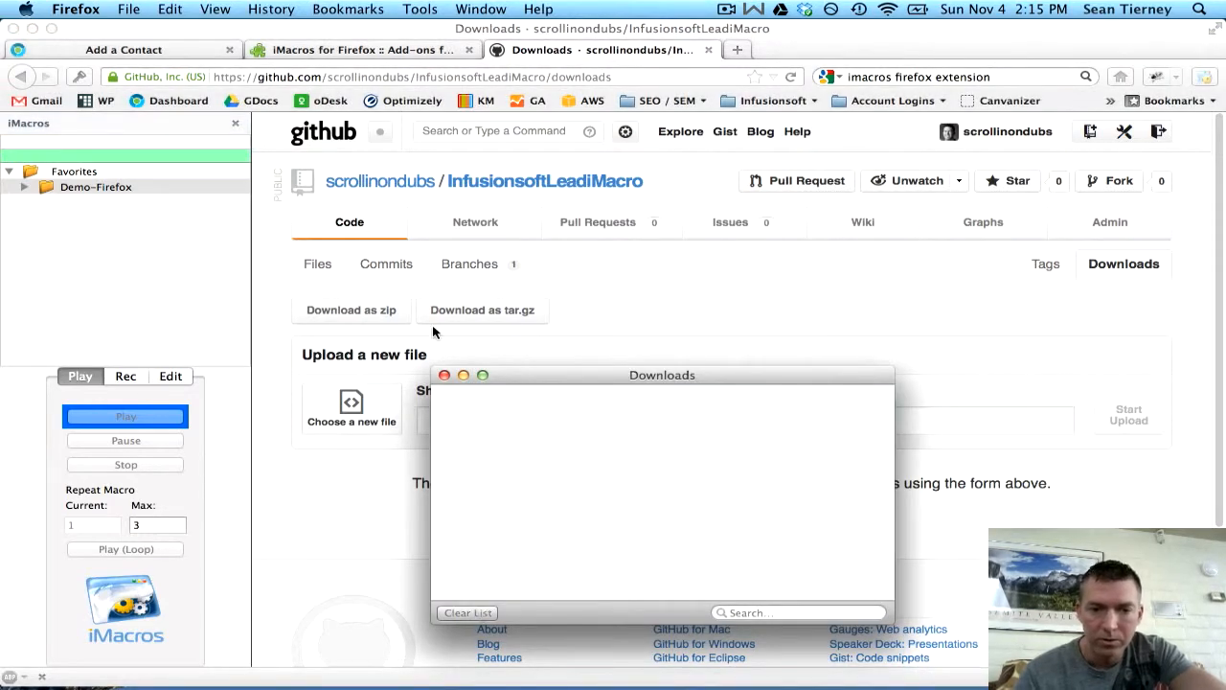
left_click(444, 375)
- Drag the zip from Downloads to the desktop and extract the InfusionsoftLeadiMacro-master folder
mouse_move(950, 676)
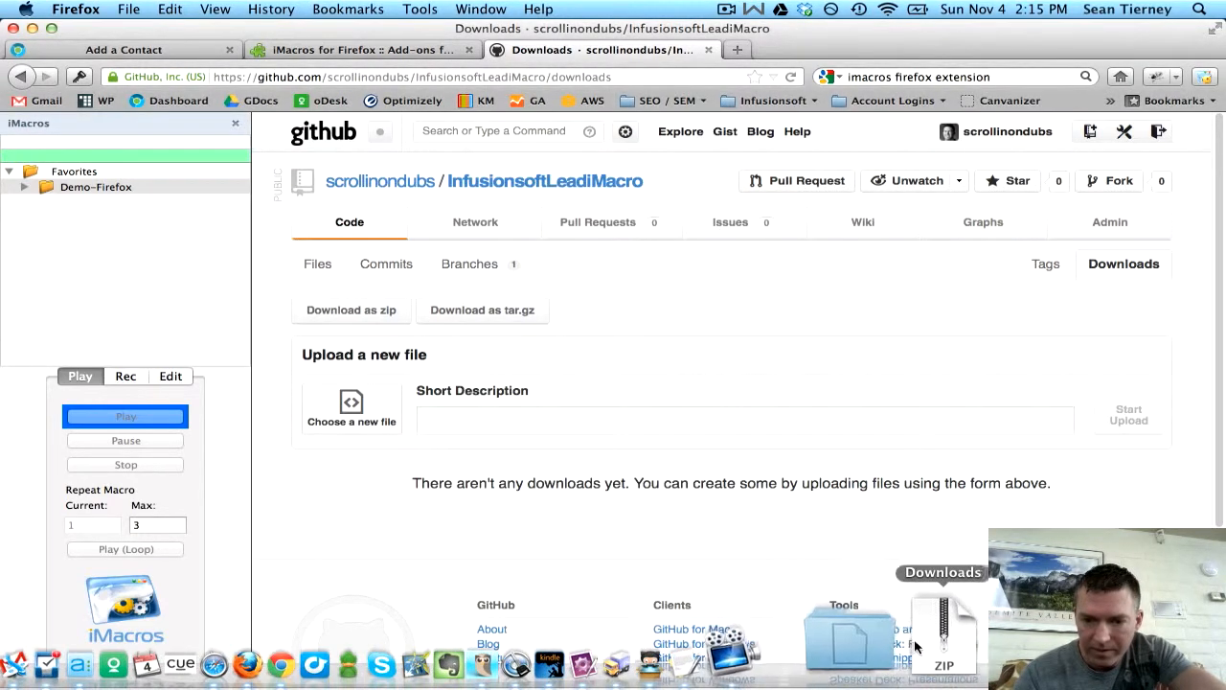
left_click(923, 651)
left_click_drag(944, 575, 997, 299)
key("F11")
double_click(997, 300)
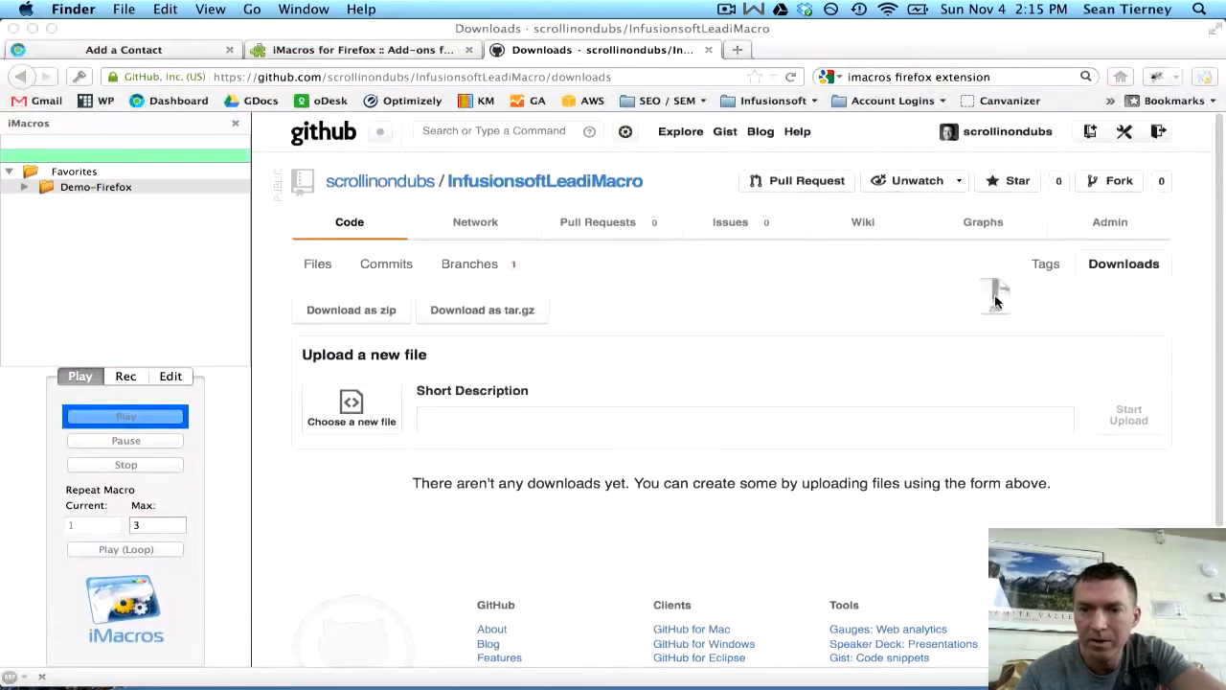
key("F11")
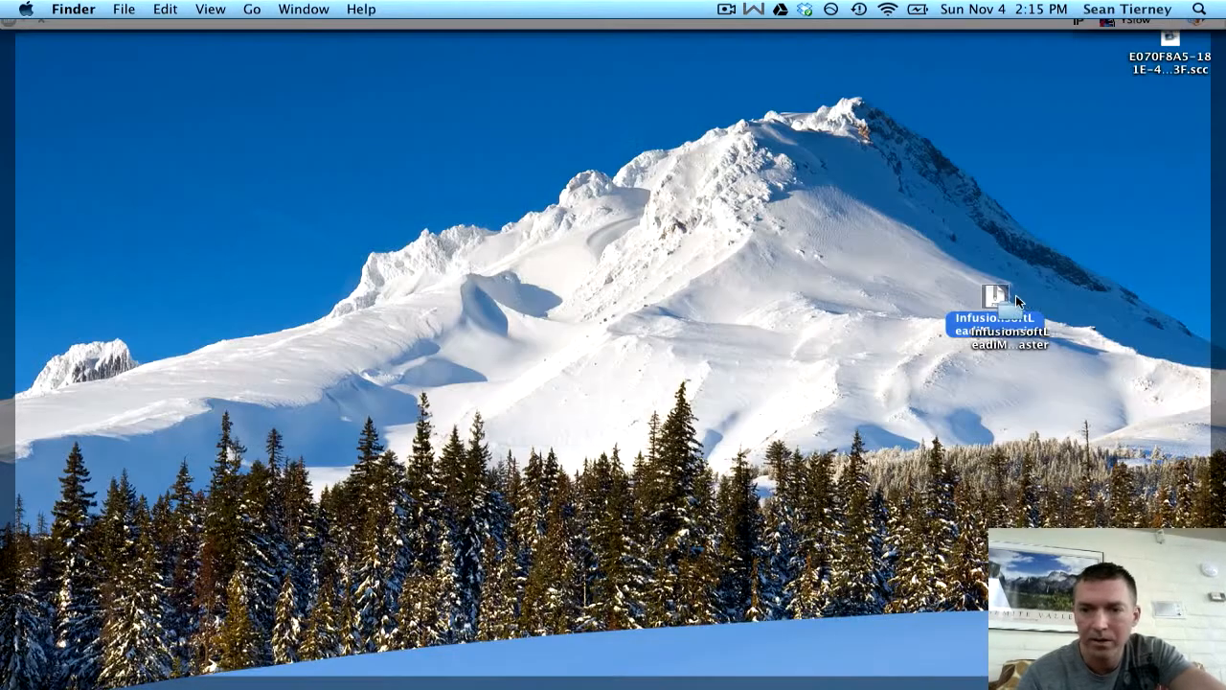
left_click_drag(1012, 303, 1002, 237)
- Open InfusionsoftLeadiMacro-master and note Leads.csv and Register New Infusionsoft Leads.iim
double_click(999, 240)
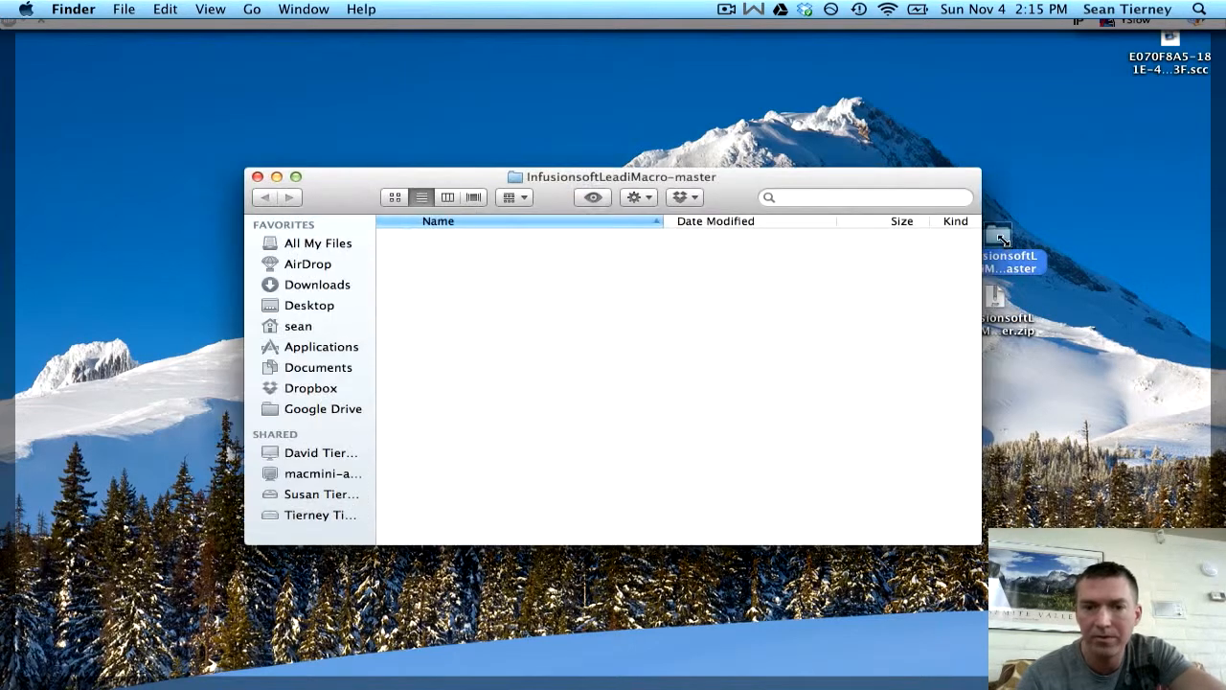
left_click(452, 239)
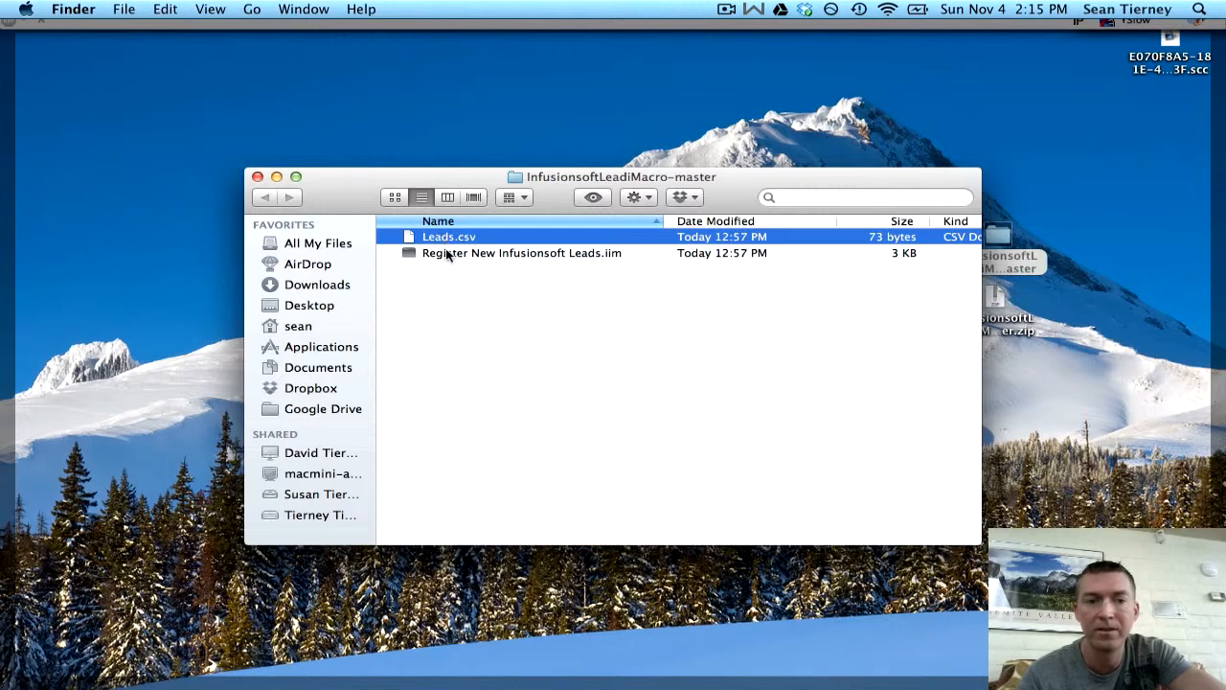
left_click(448, 254)
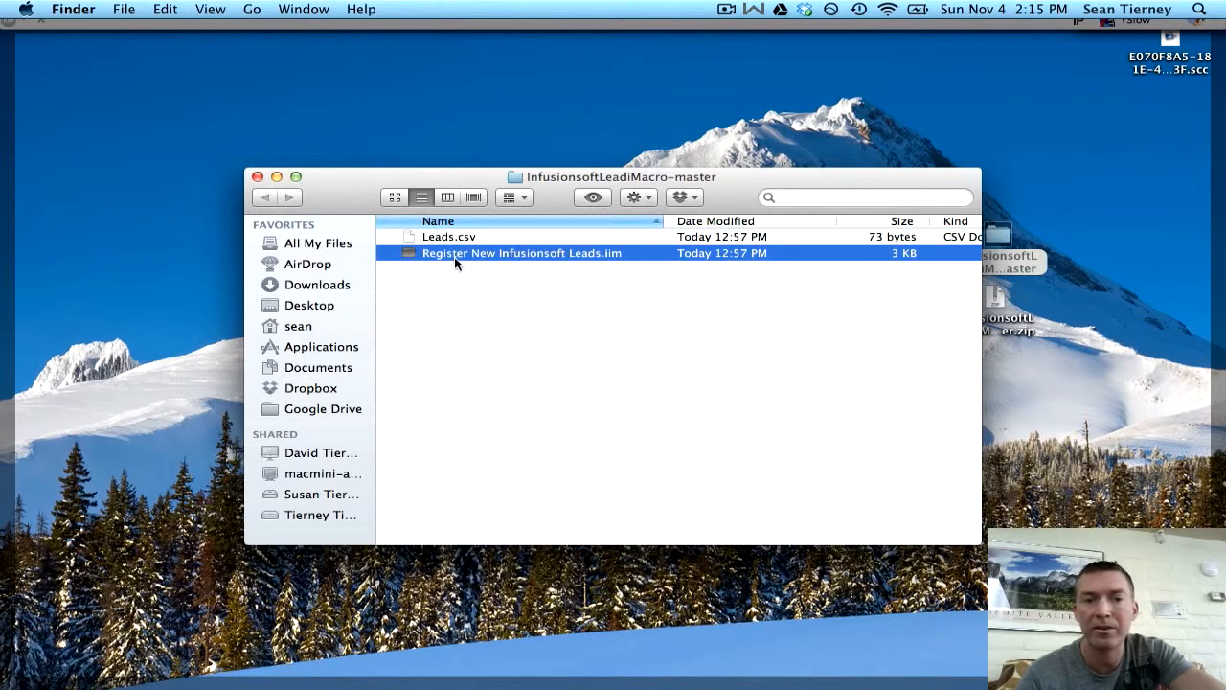
- Find the iMacros folder with Spotlight and move the .iim file into its Macros folder
left_click(1199, 9)
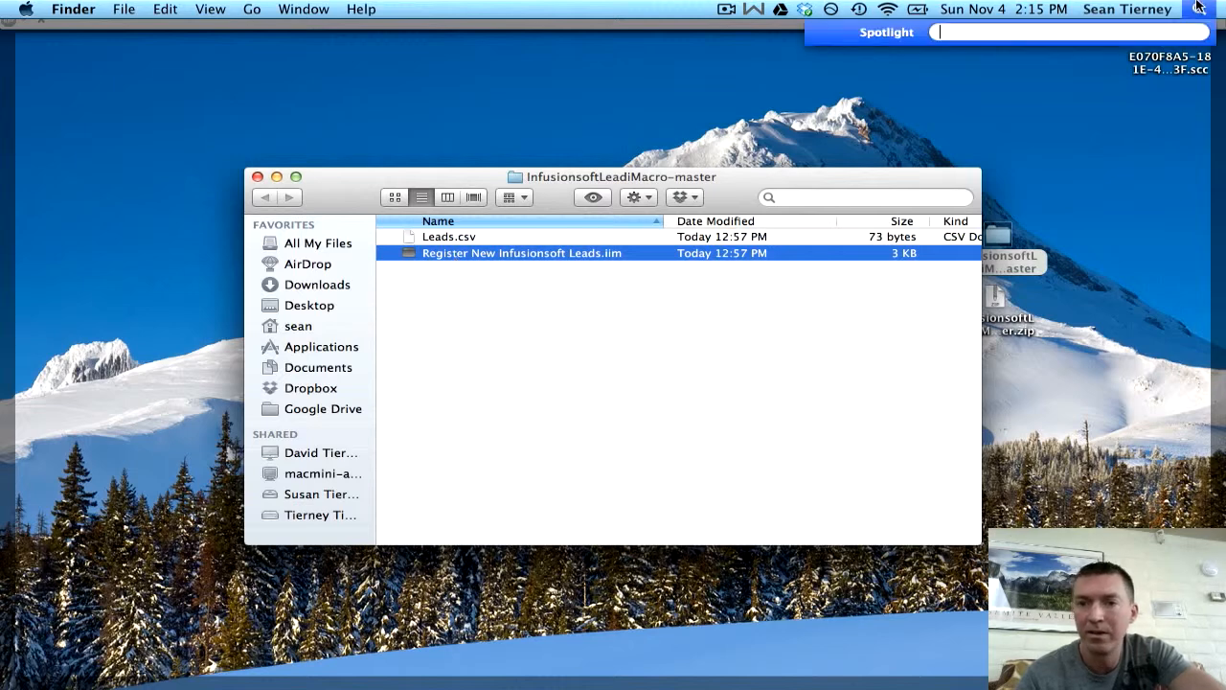
type("ima")
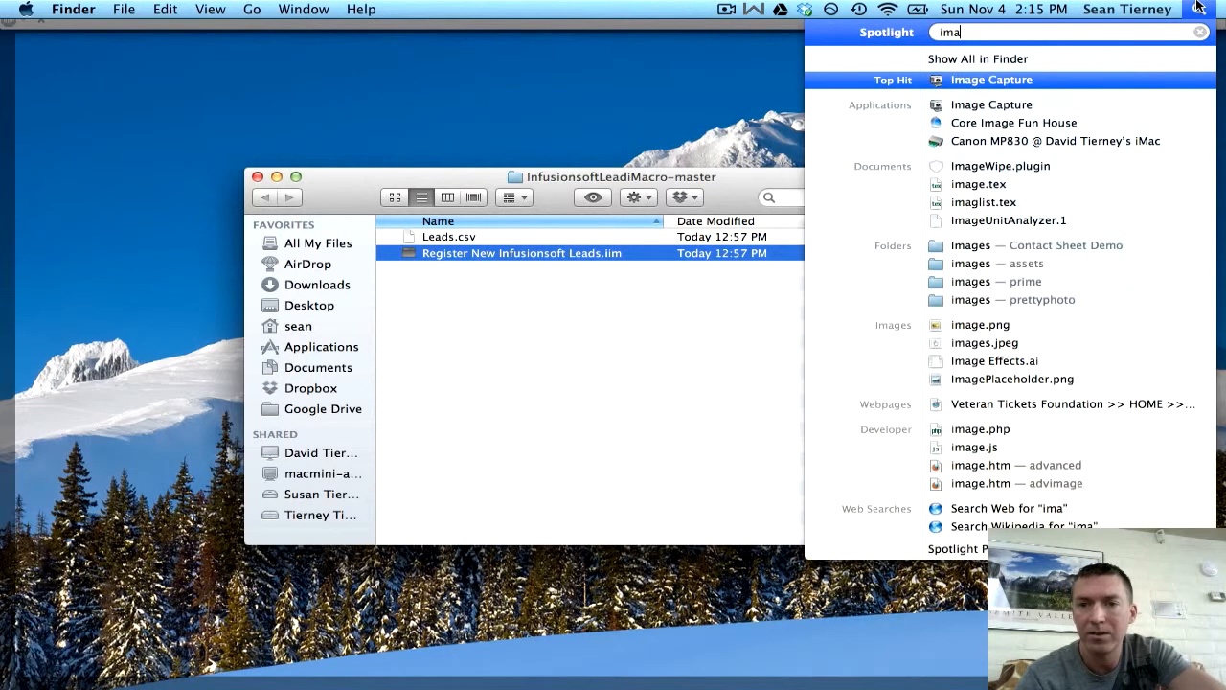
type("cro")
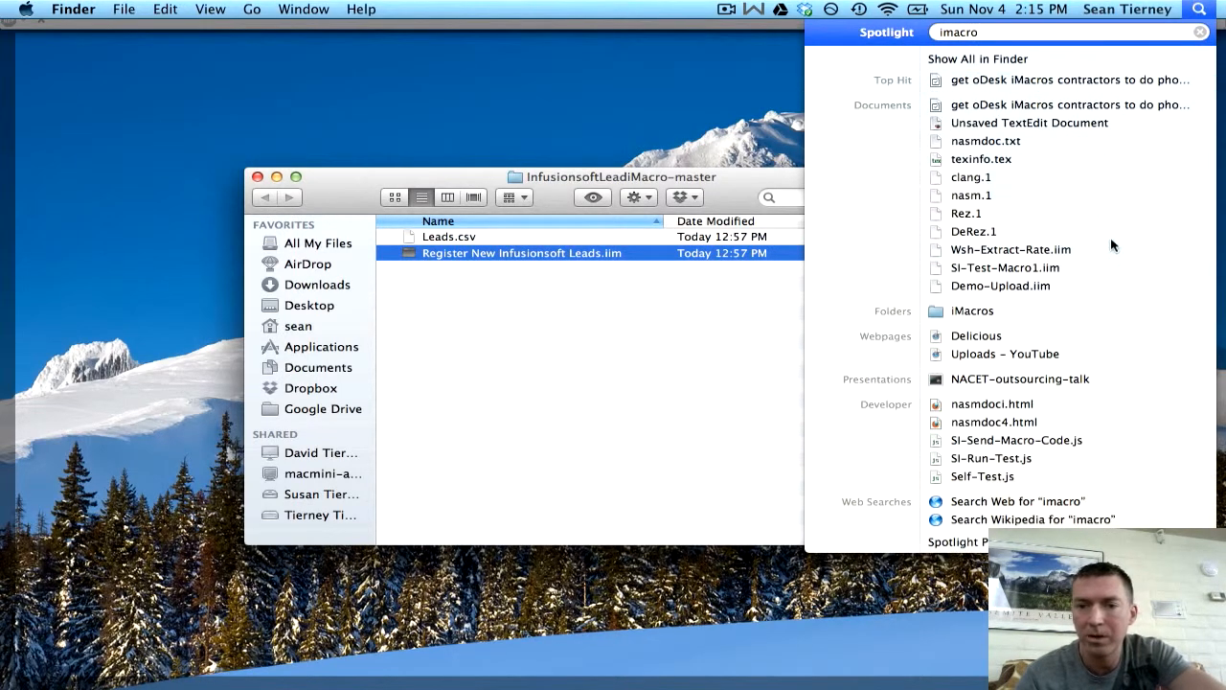
left_click(964, 309)
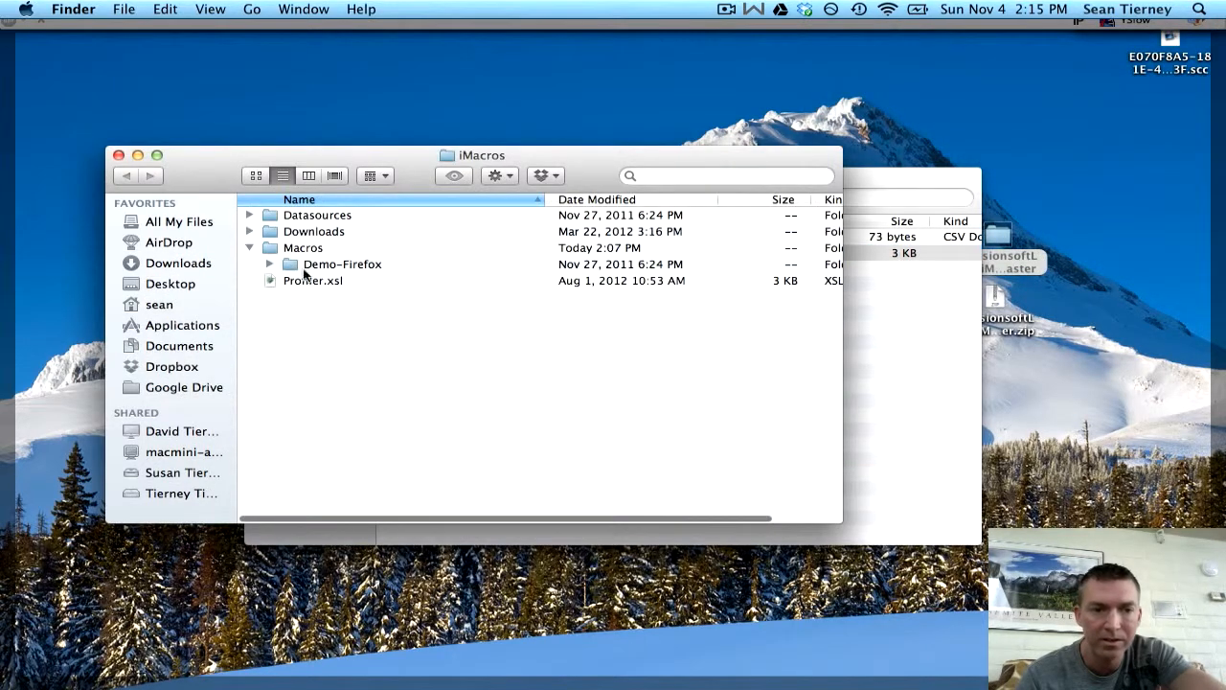
left_click(308, 248)
left_click(882, 326)
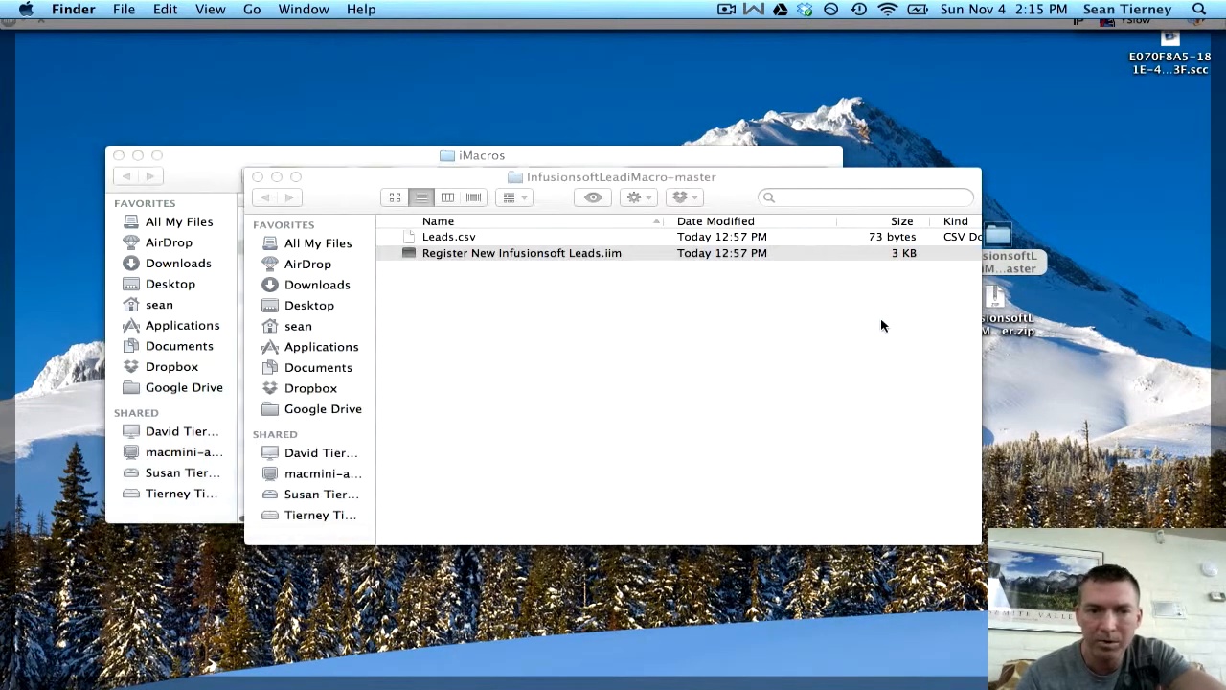
left_click_drag(379, 177, 721, 171)
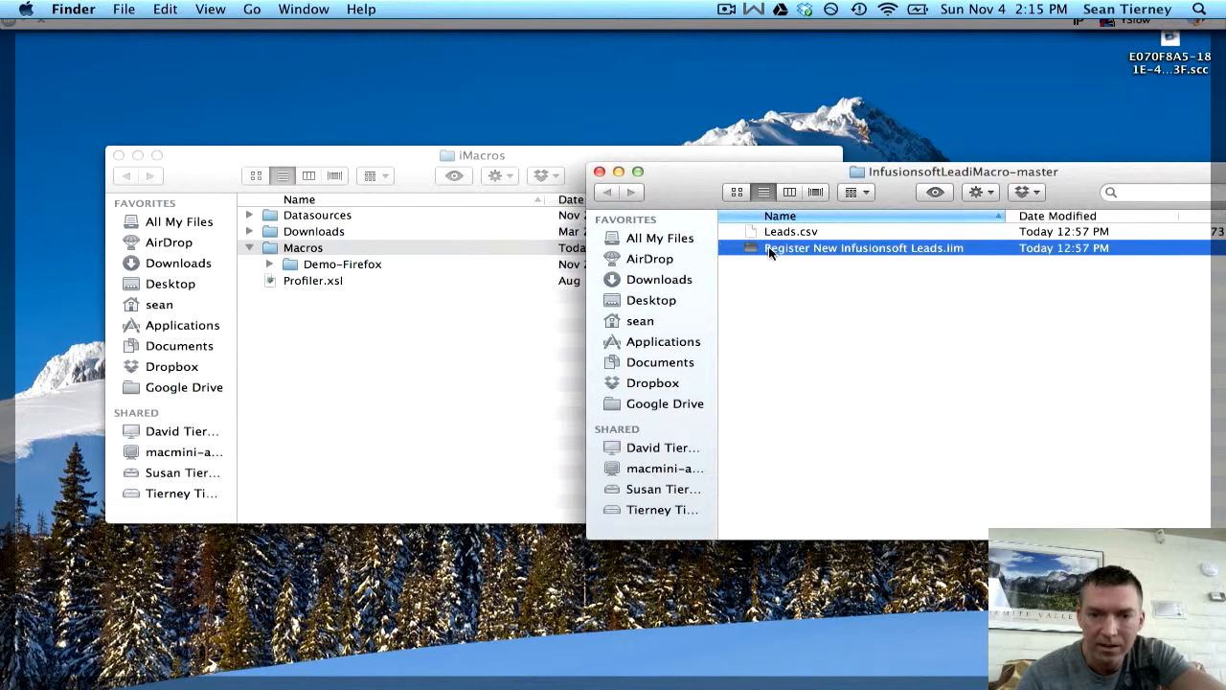
left_click_drag(768, 247, 323, 249)
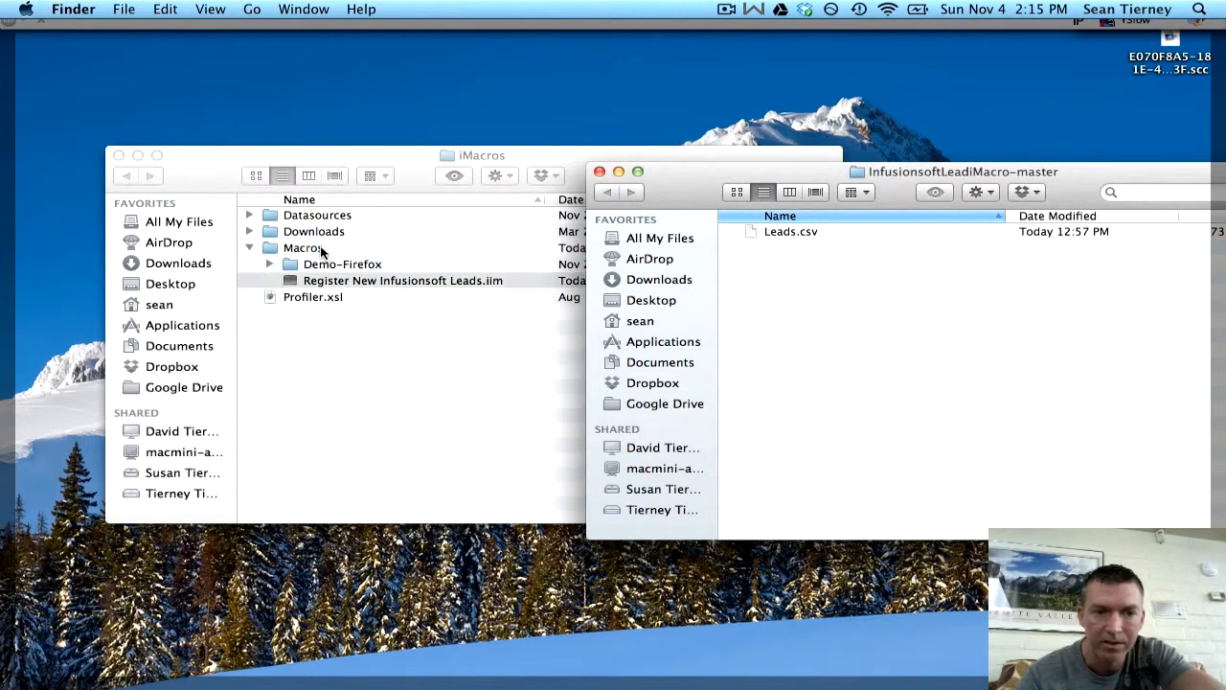
key("F11")
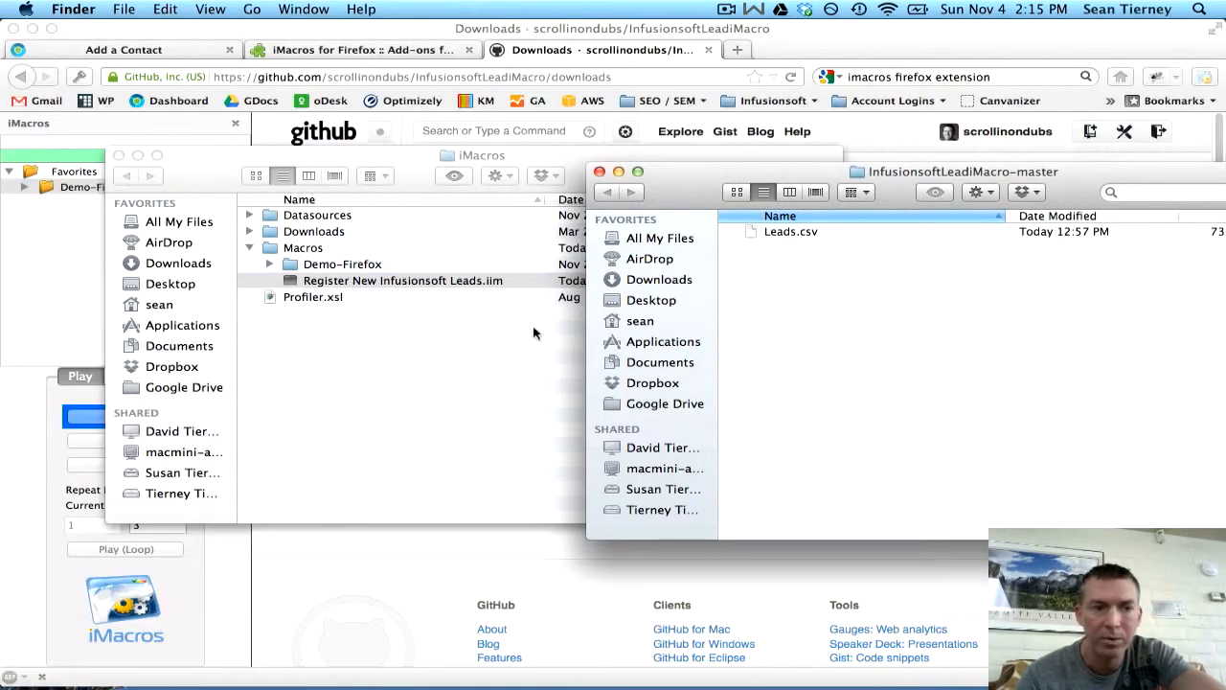
- Reopen the iMacros panel to refresh it and select Register New Infusionsoft Leads.iim
left_click(31, 309)
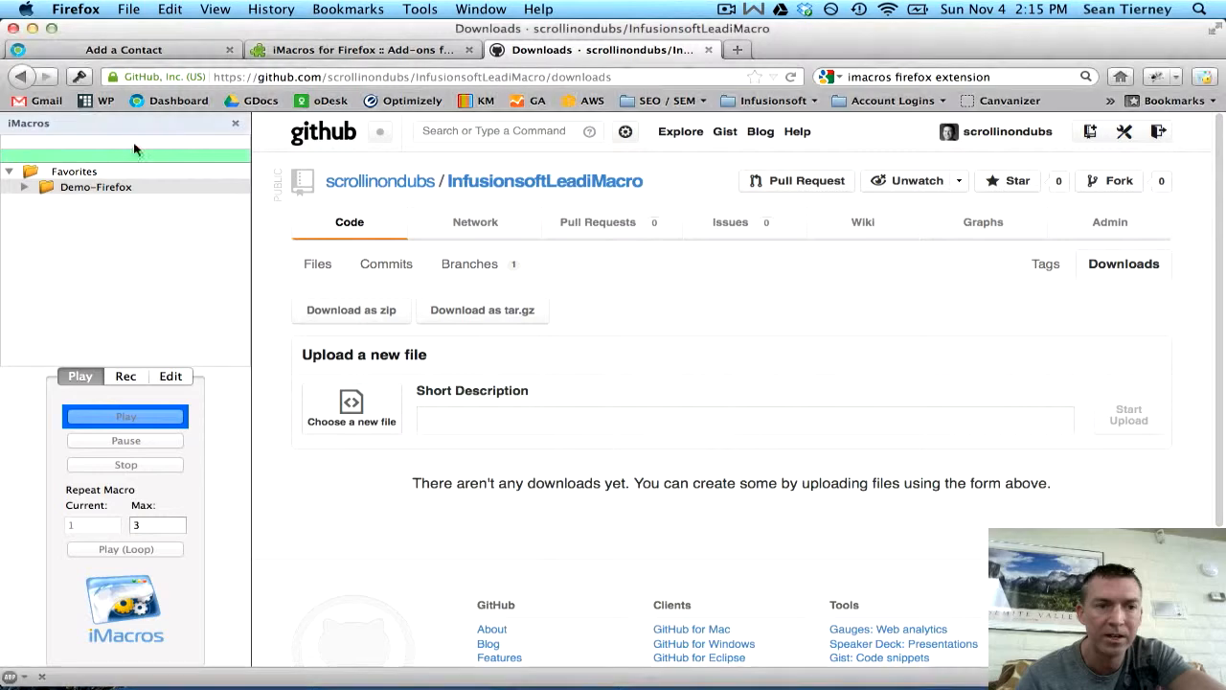
left_click(235, 123)
left_click(1210, 78)
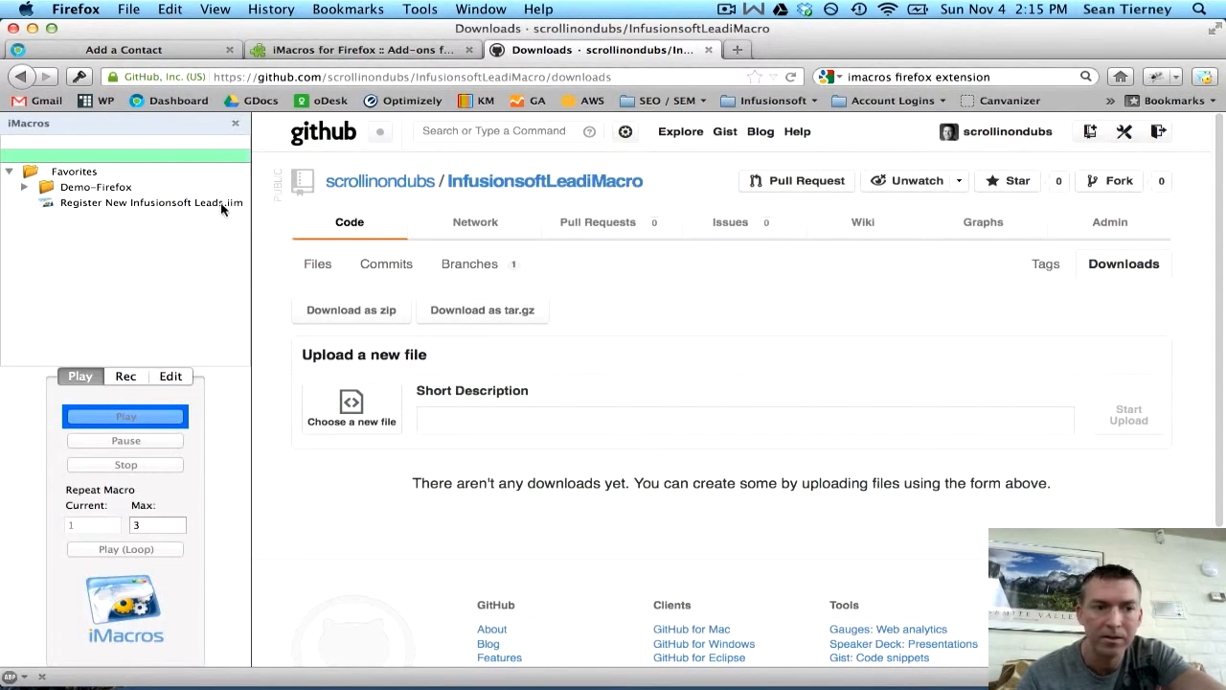
left_click(86, 206)
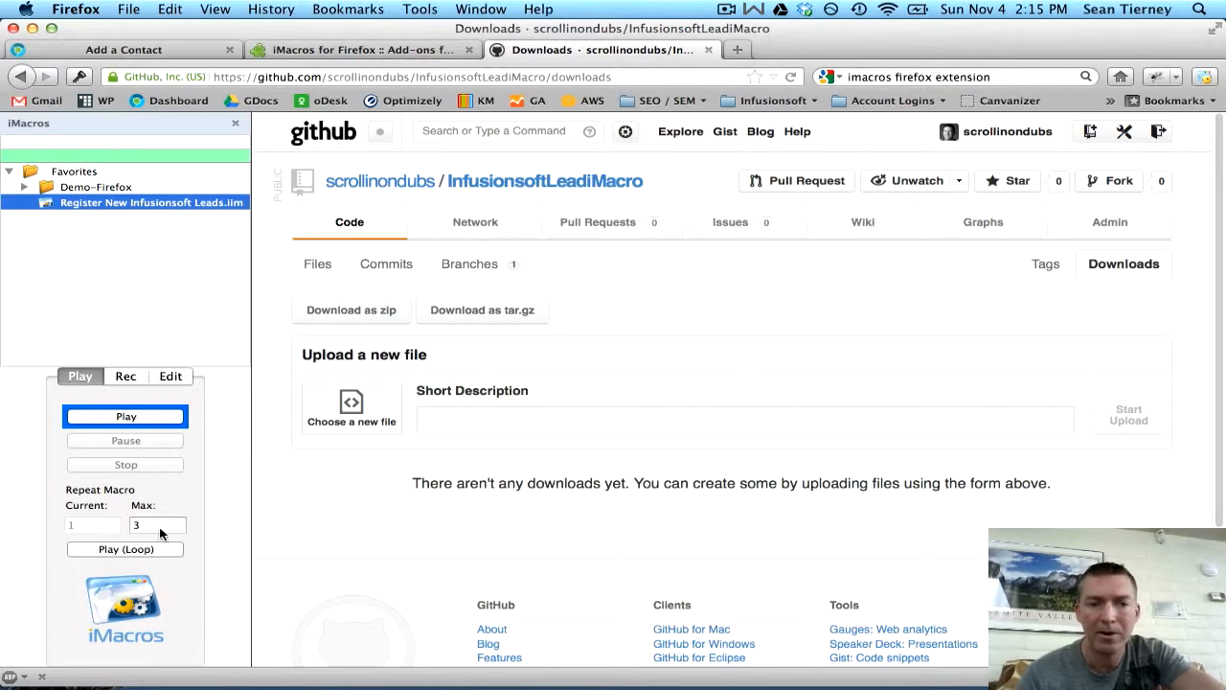
- Highlight the configure iMacro step in TextEdit, then reselect the lead macro's Edit options
key("ctrl+Up")
left_click(733, 225)
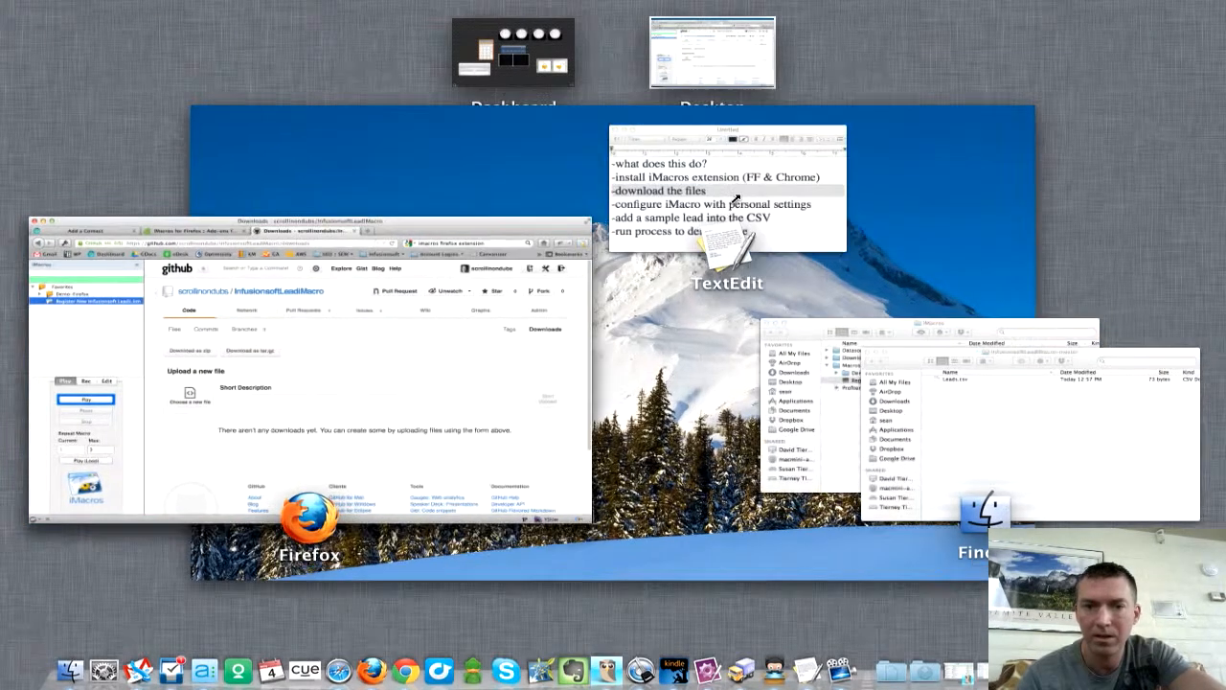
left_click_drag(540, 273, 540, 295)
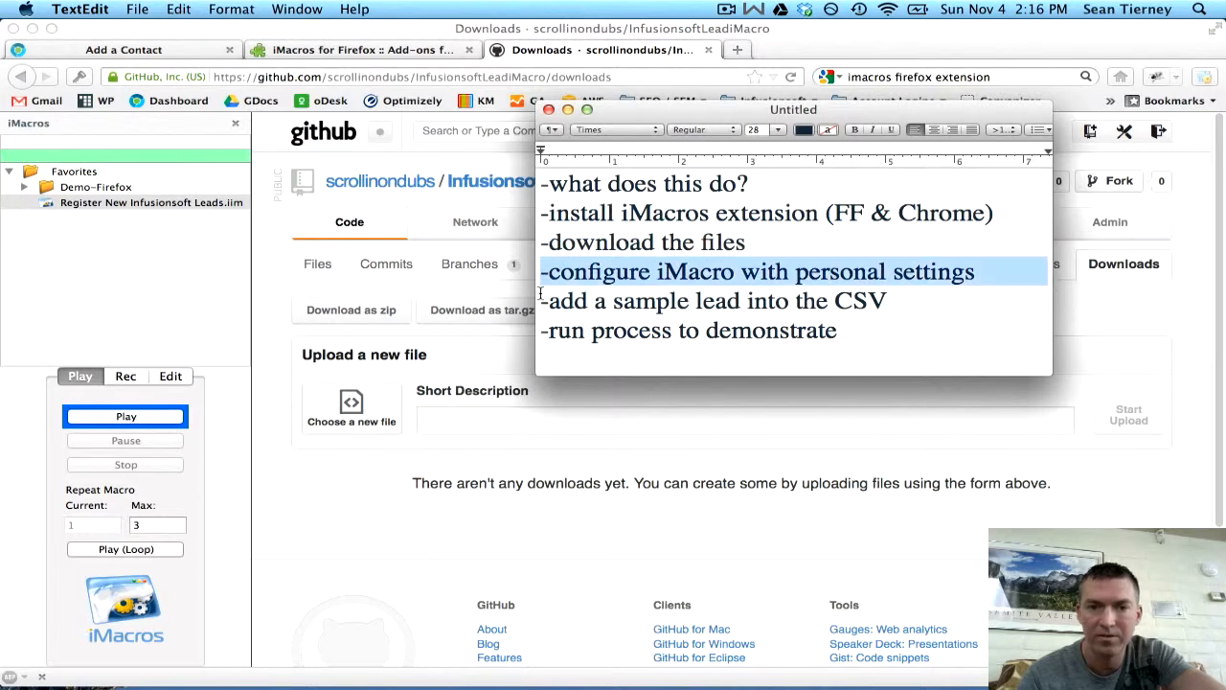
left_click(112, 203)
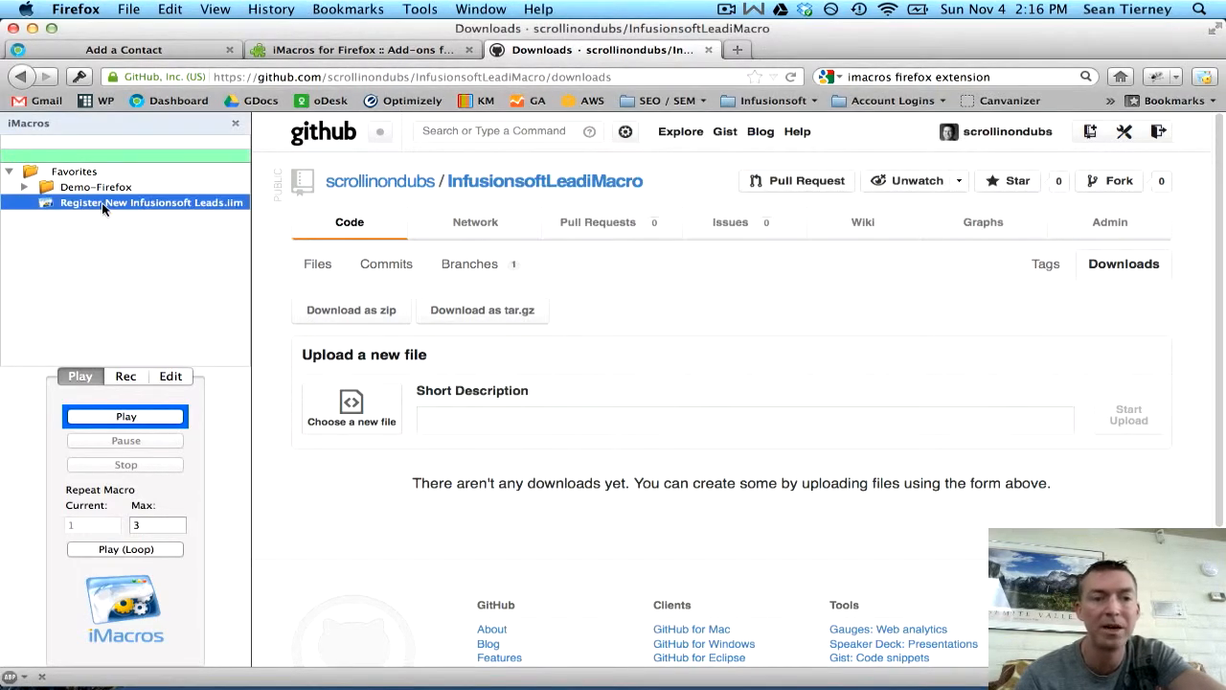
left_click(171, 375)
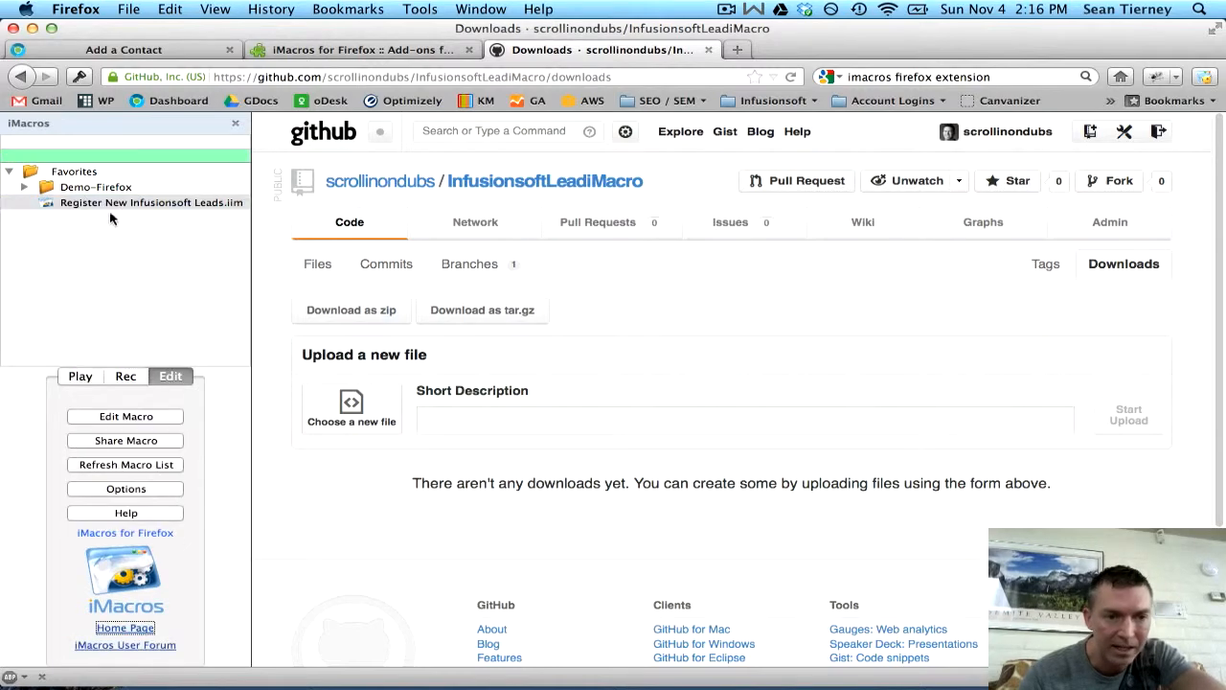
- Open the lead macro in the editor at line 9's datasource path, then bring InfusionsoftLeadiMacro-master forward
left_click(123, 418)
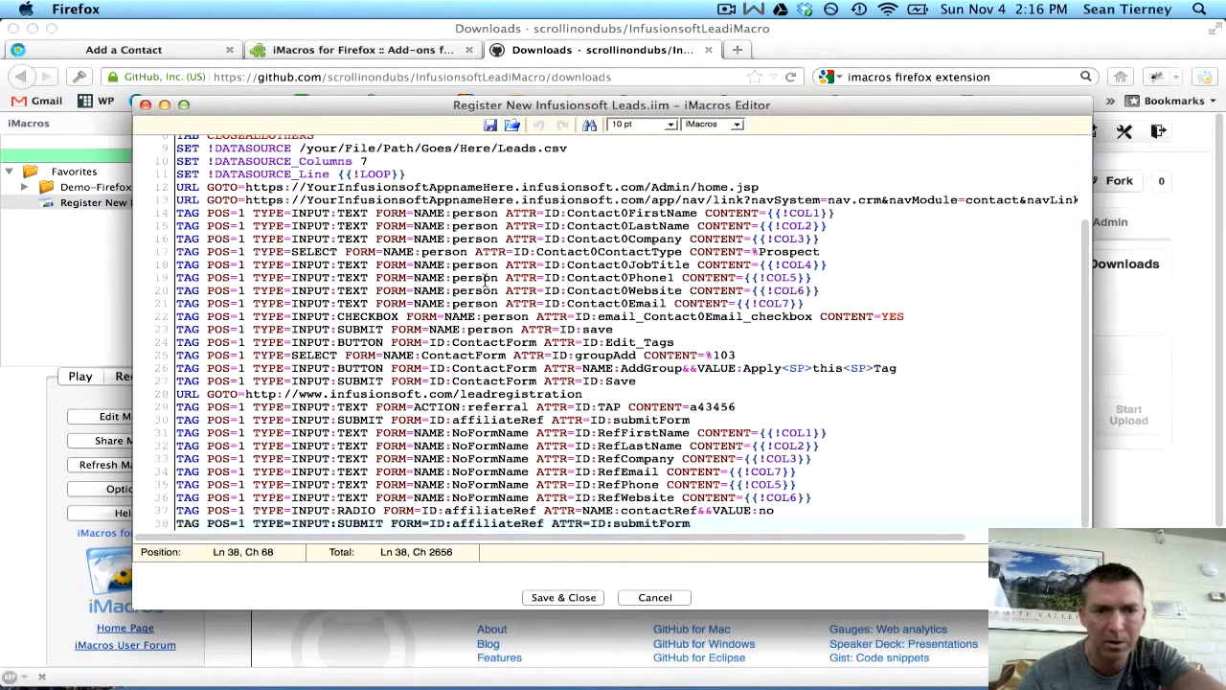
scroll(330, 295, "up", 3)
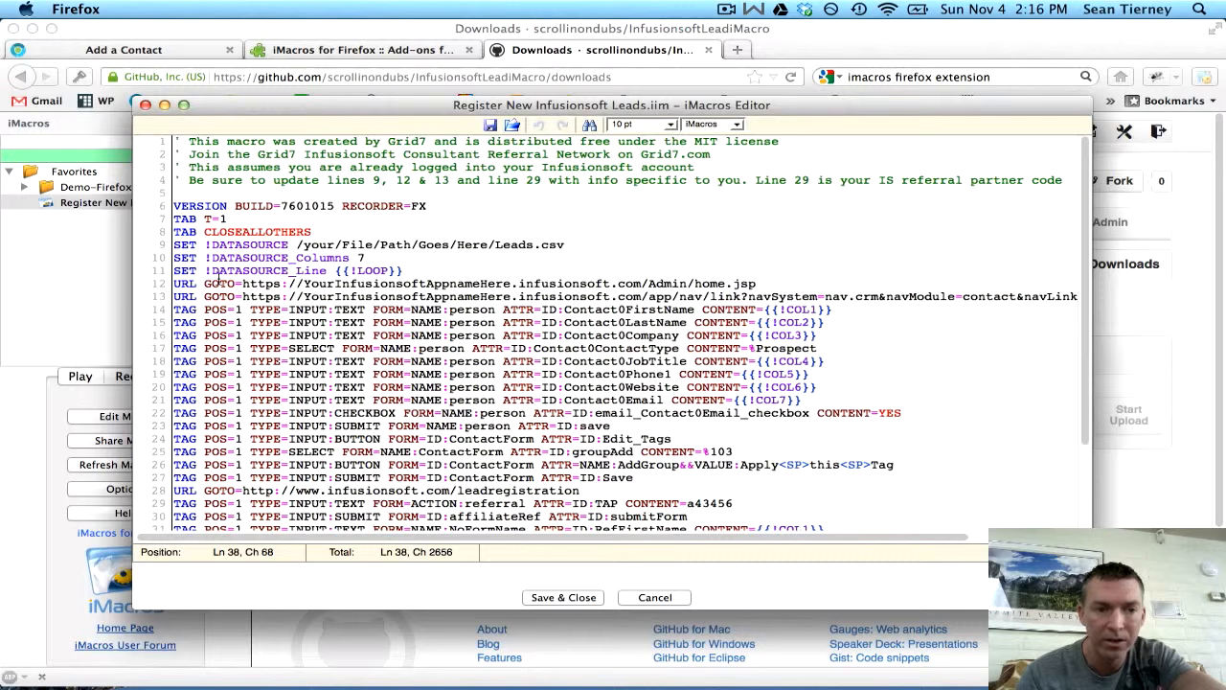
left_click(299, 244)
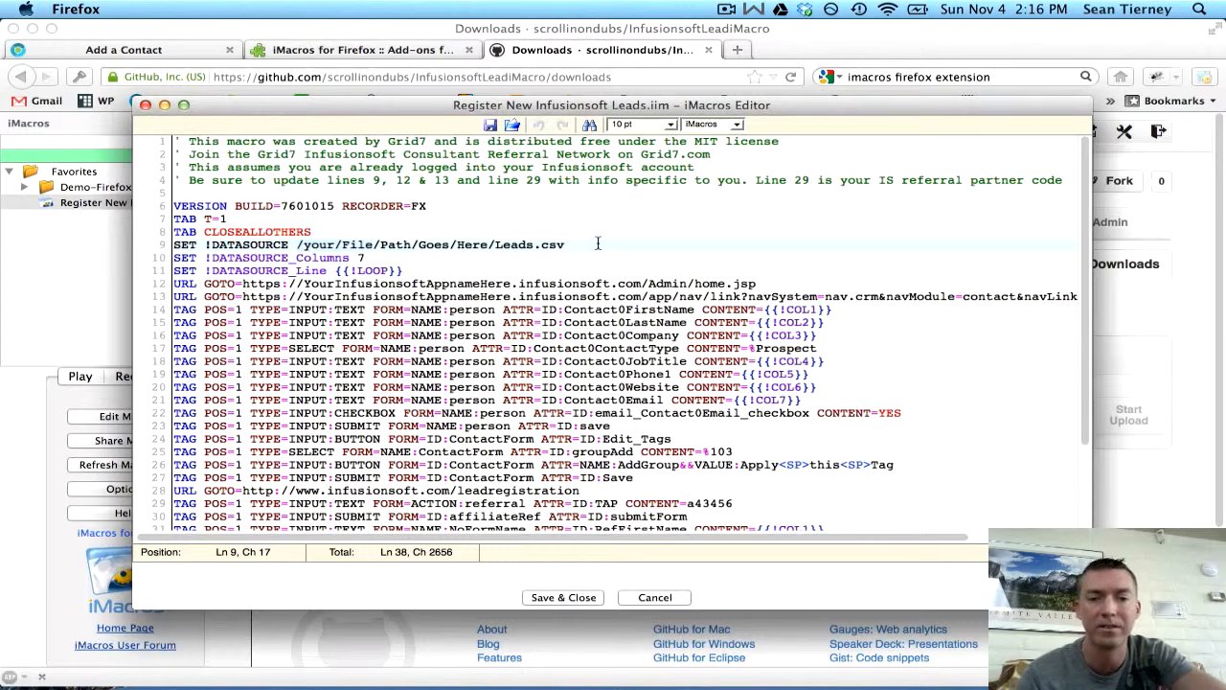
mouse_move(2, 687)
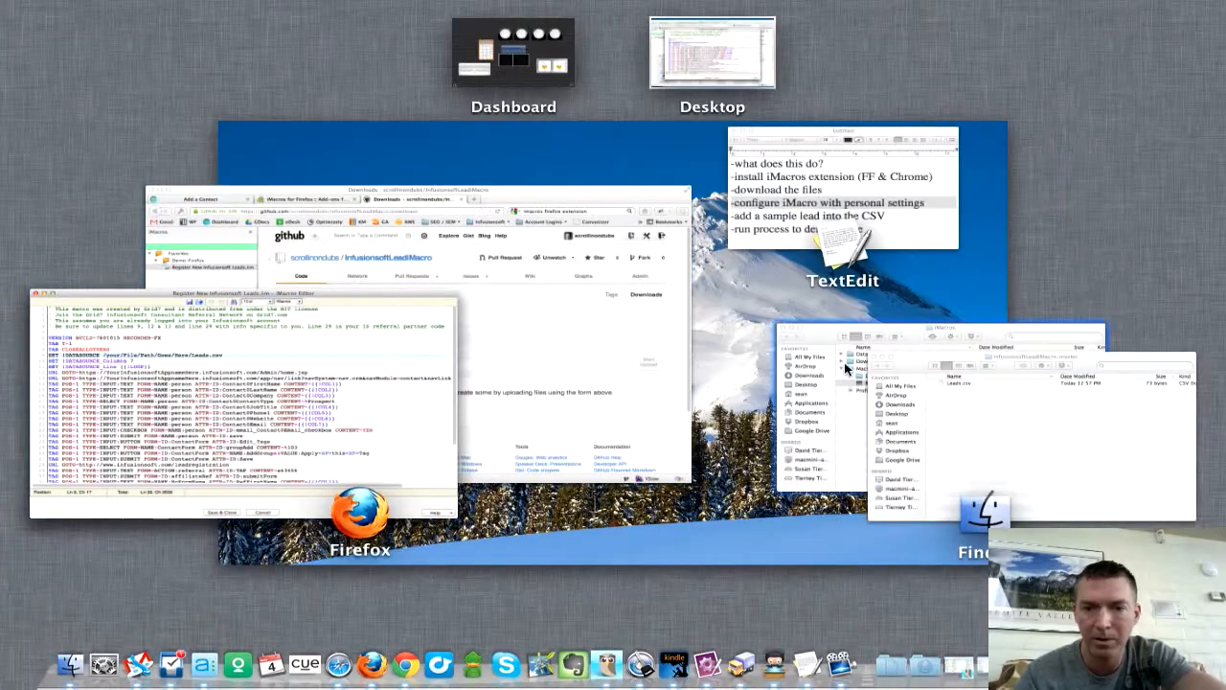
left_click(866, 345)
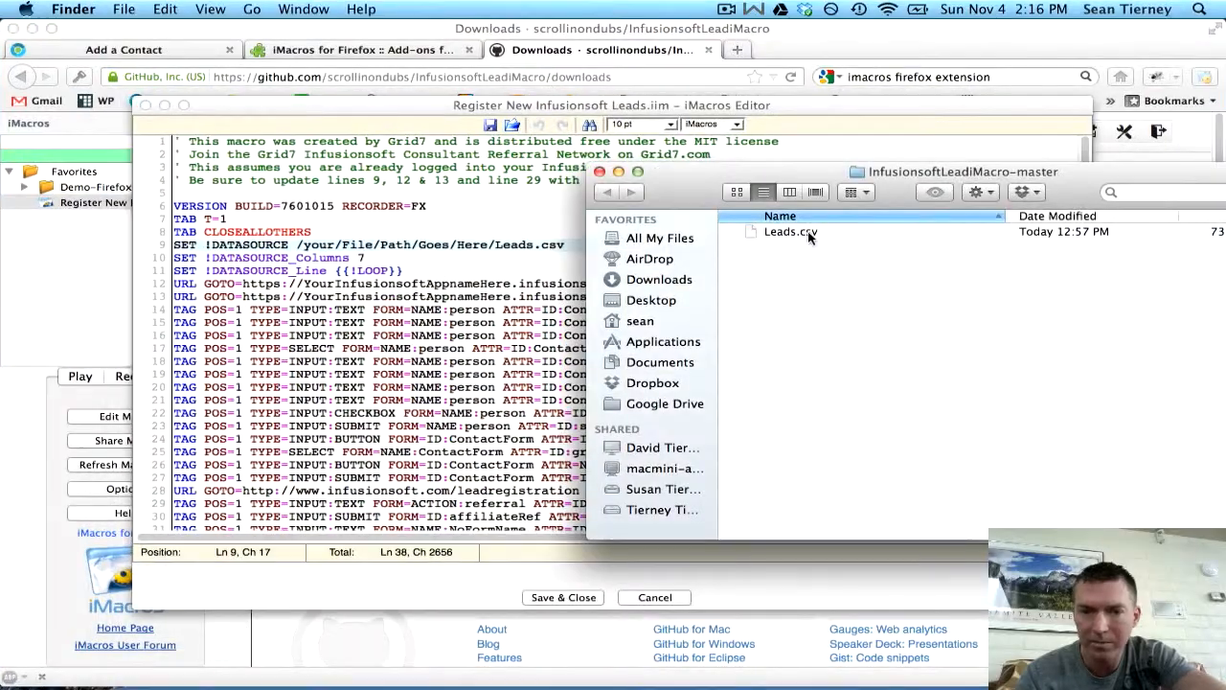
- Move Leads.csv onto the Downloads stack and open the Downloads folder in Finder
left_click_drag(810, 236, 934, 652)
left_click(926, 652)
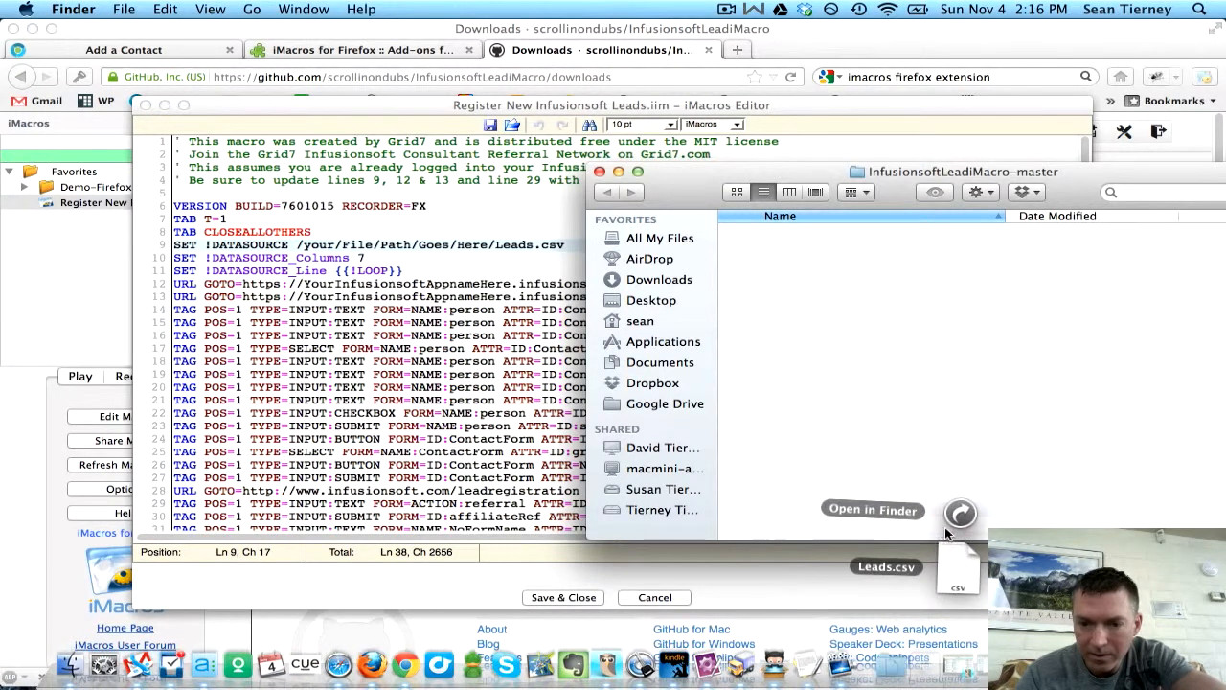
left_click(958, 517)
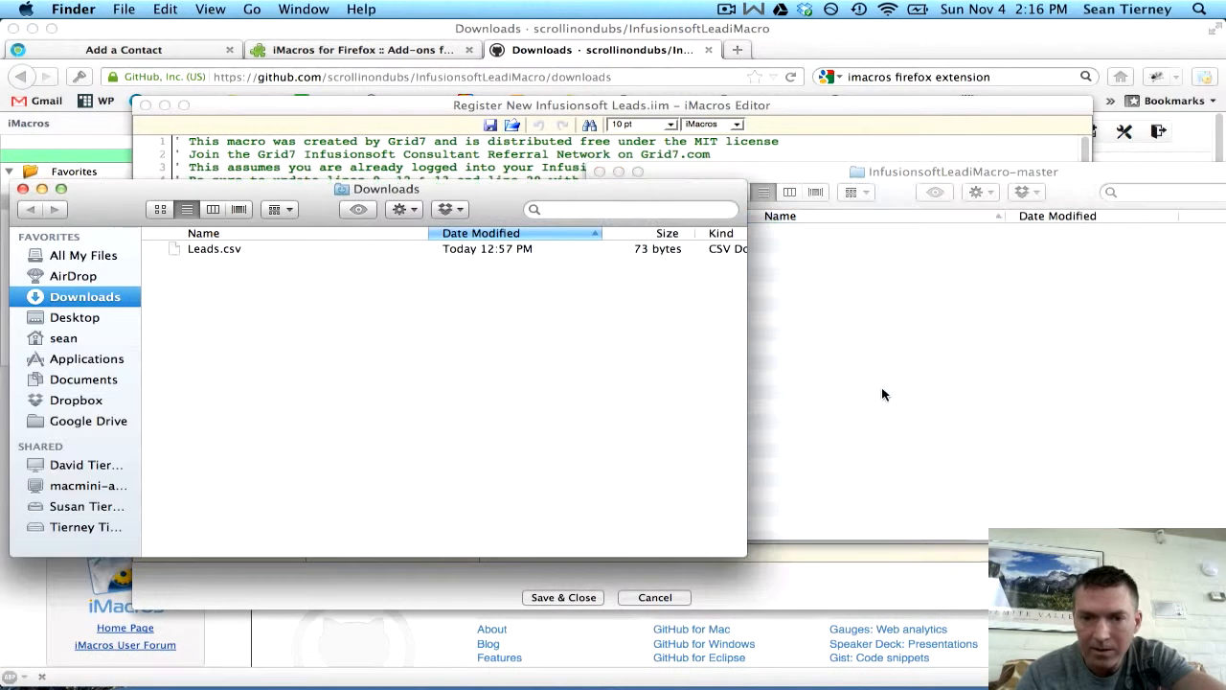
- Copy Leads.csv's folder path from Get Info, then return to line 9 in the macro editor
left_click(212, 250)
right_click(211, 248)
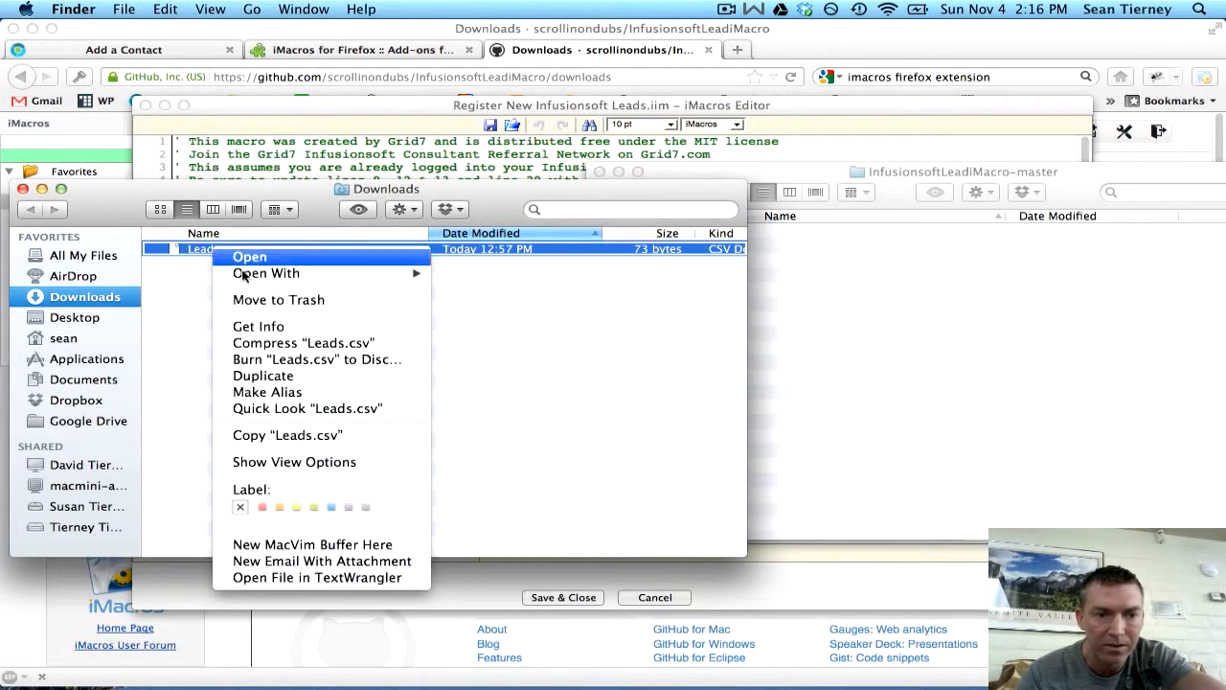
left_click(259, 327)
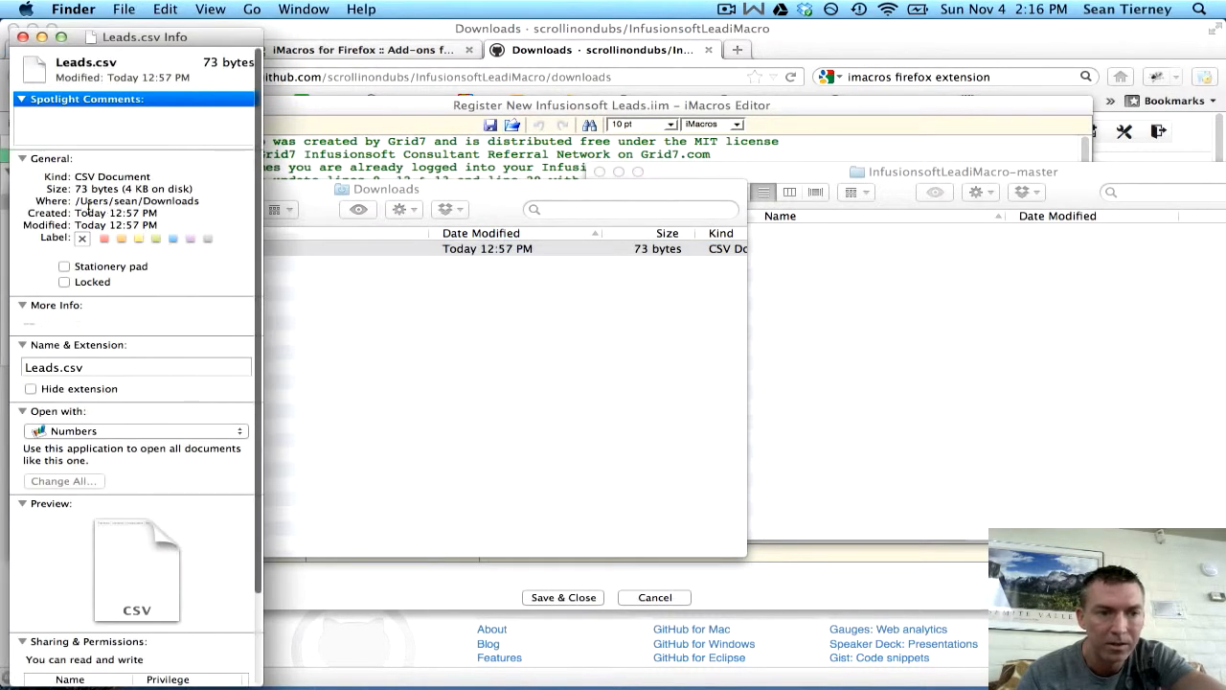
left_click_drag(77, 202, 202, 201)
key("super+c")
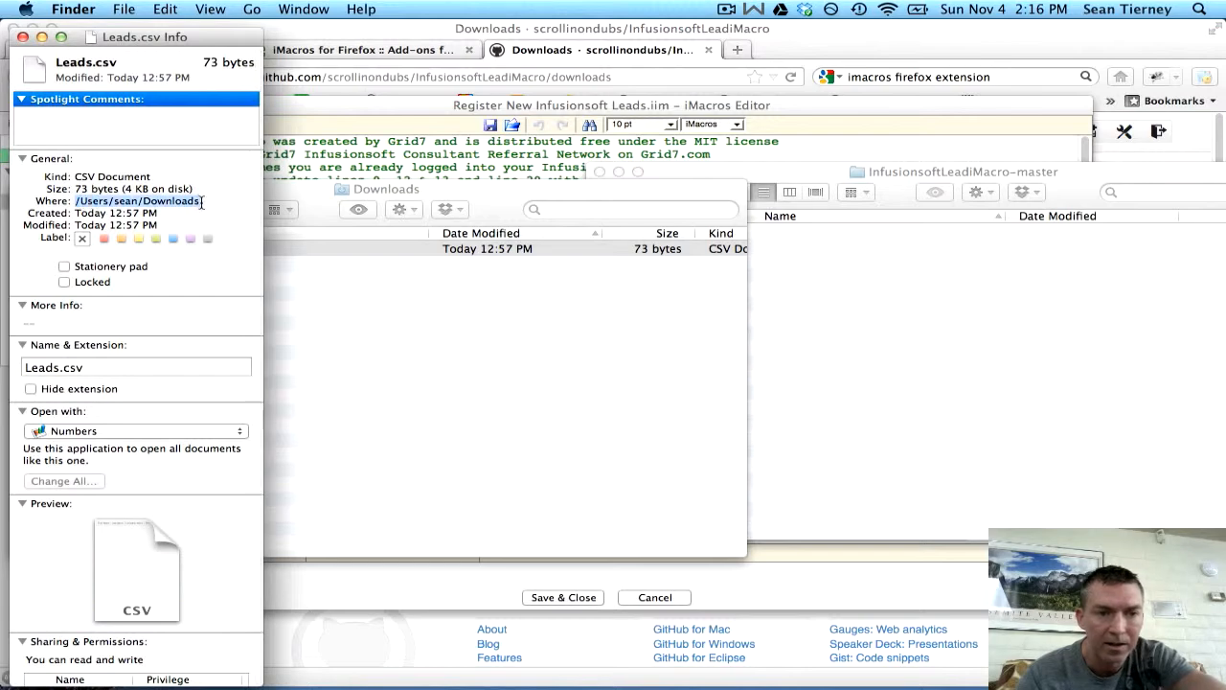
left_click(22, 37)
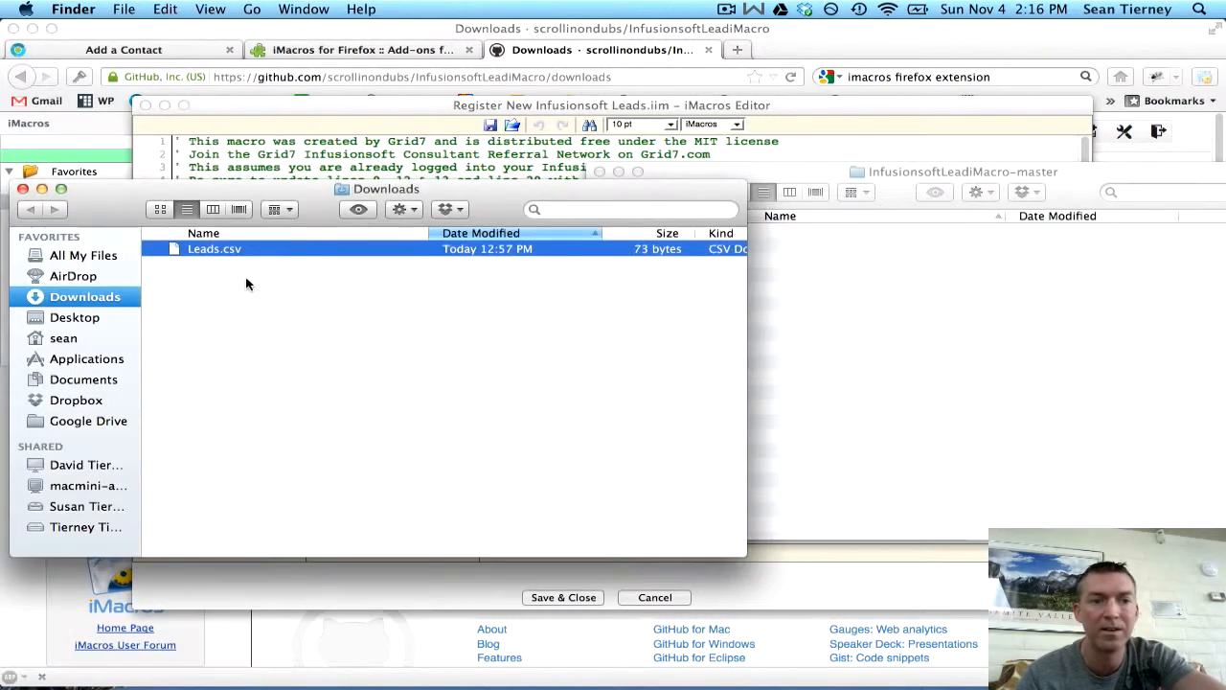
left_click(22, 188)
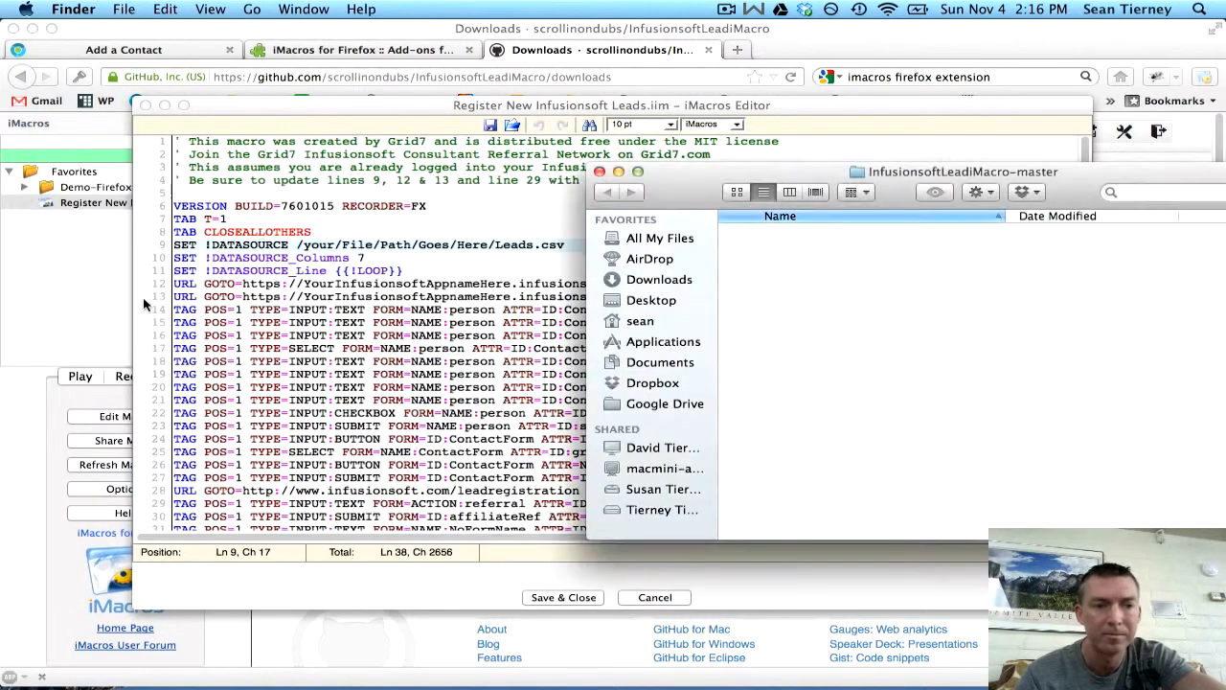
left_click(262, 299)
left_click(296, 244)
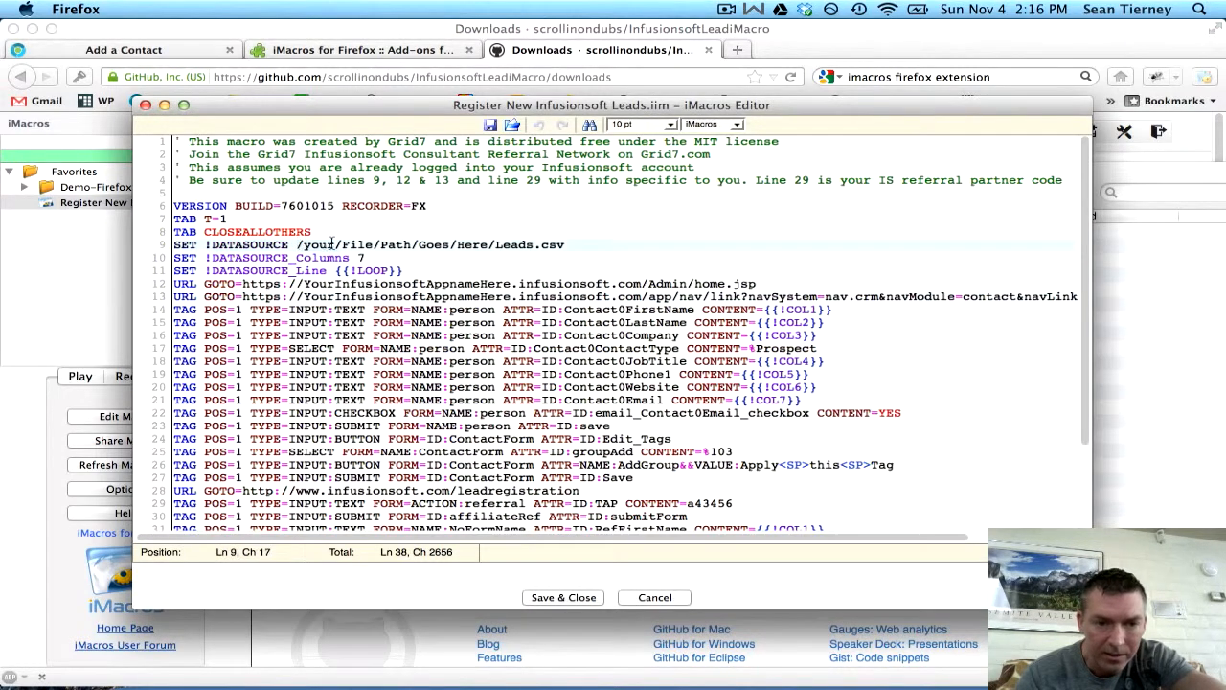
- Replace line 9's placeholder path with the Downloads folder path for Leads.csv
left_click(489, 245, "shift")
key("super+v")
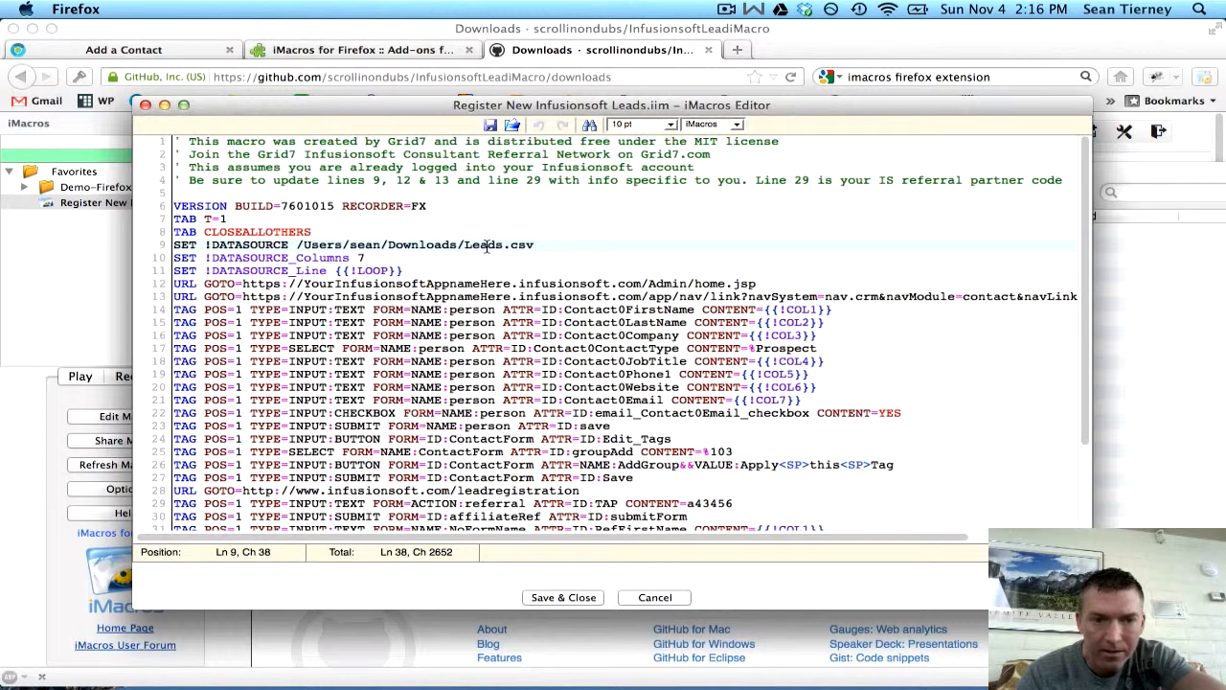
left_click(398, 180)
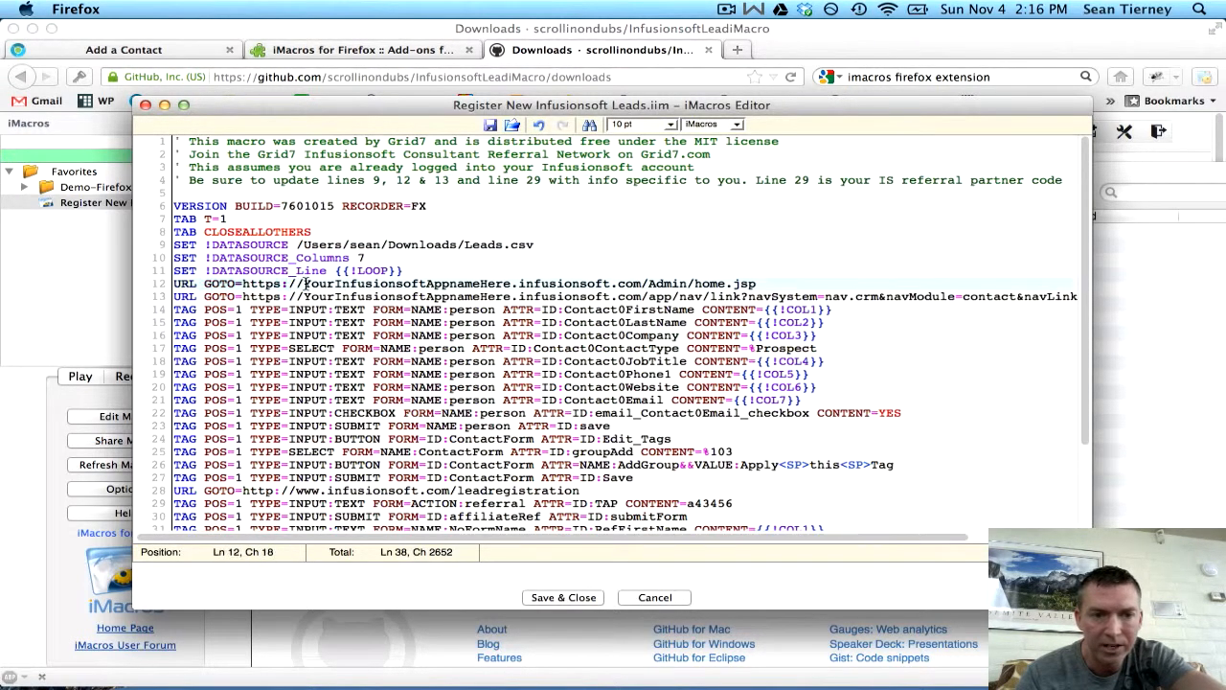
- Copy the app name from the Infusionsoft URL and paste it over YourInfusionsoftAppnameHere on lines 12–13
left_click(45, 271)
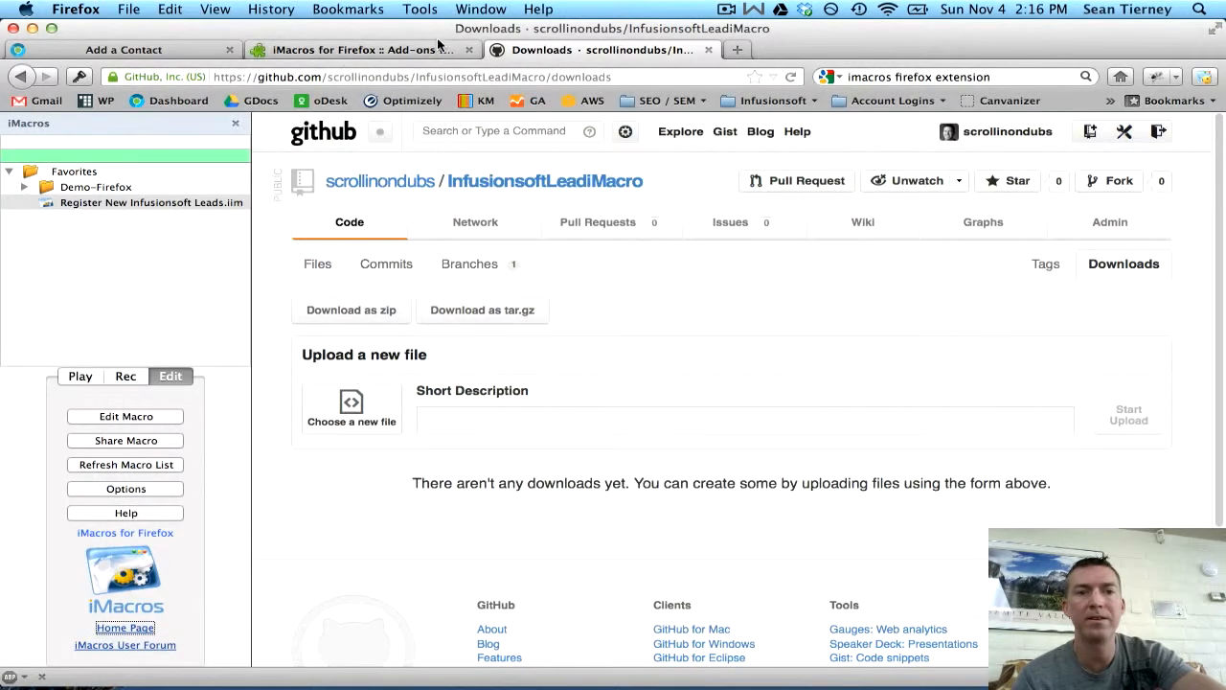
left_click(163, 50)
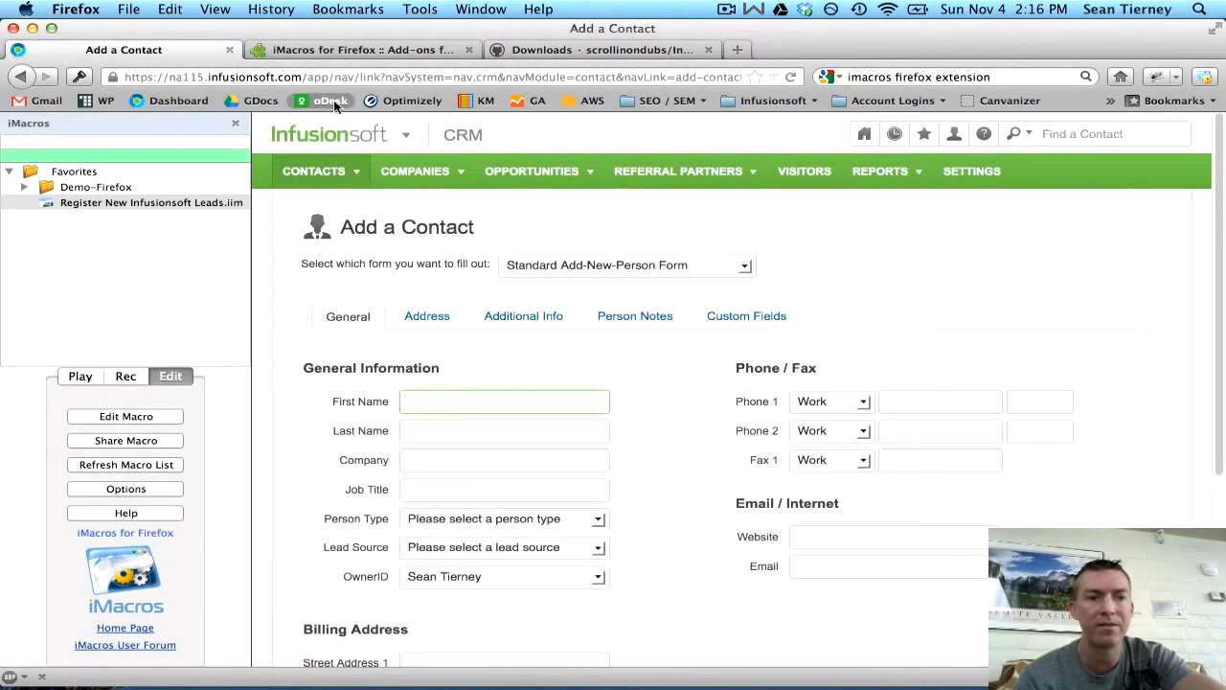
double_click(179, 78)
key("super+c")
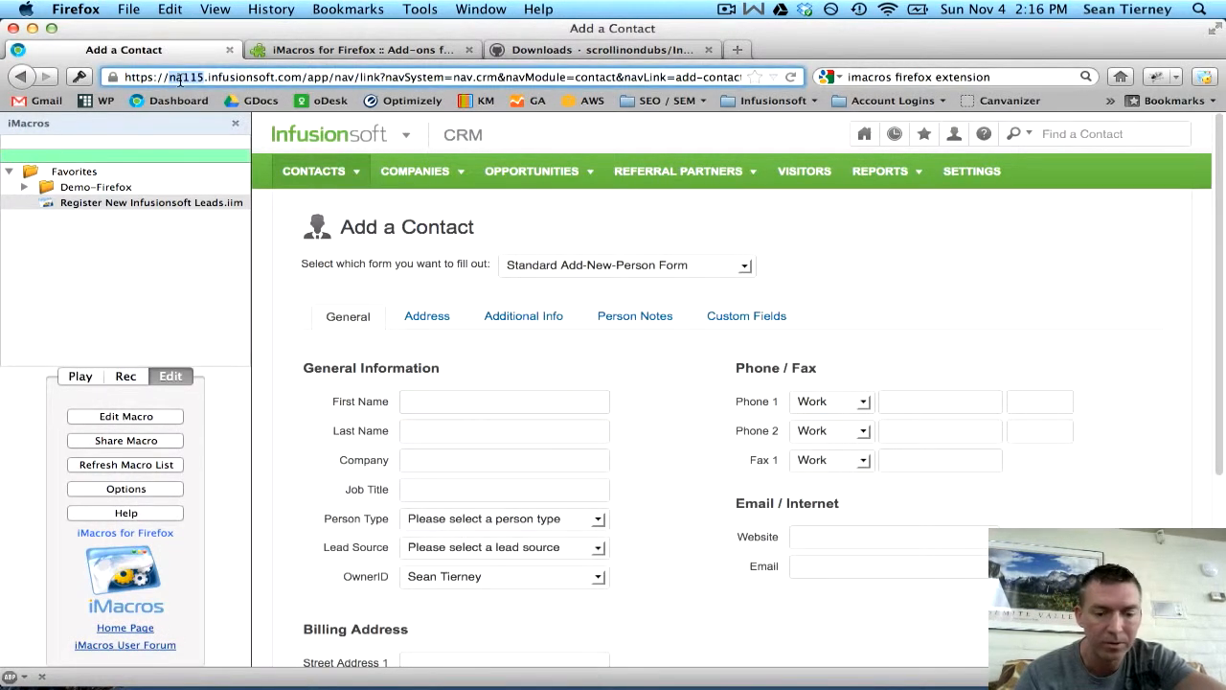
mouse_move(40, 649)
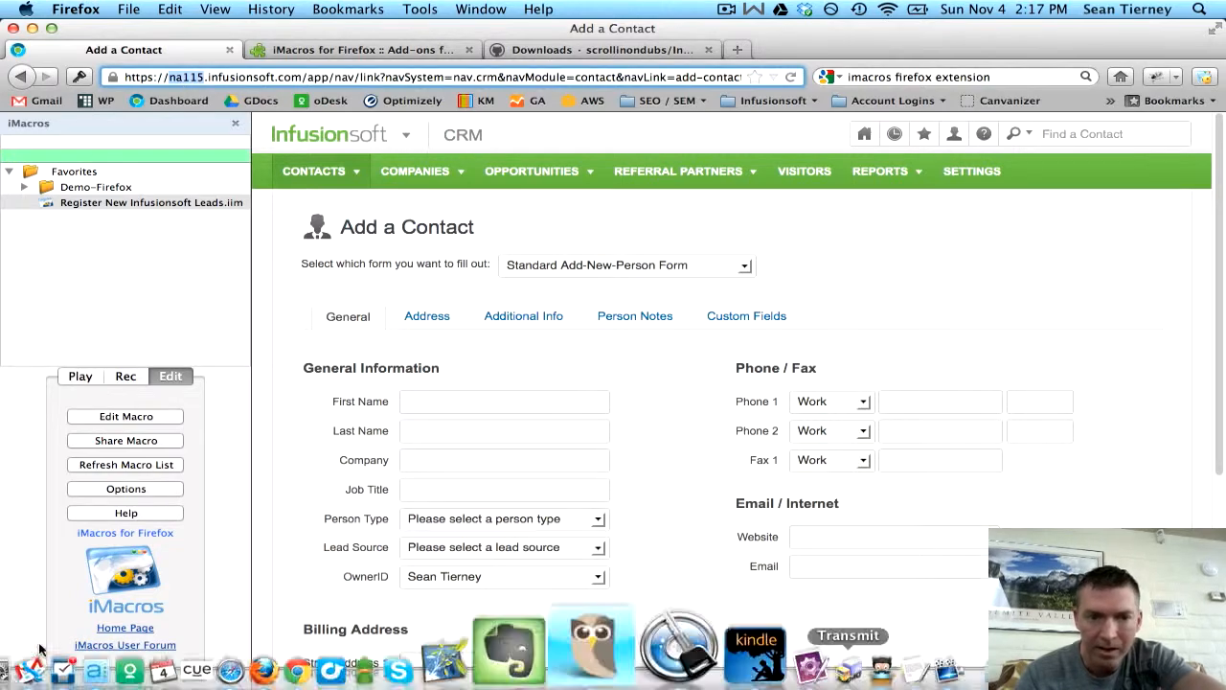
mouse_move(0, 688)
left_click(126, 298)
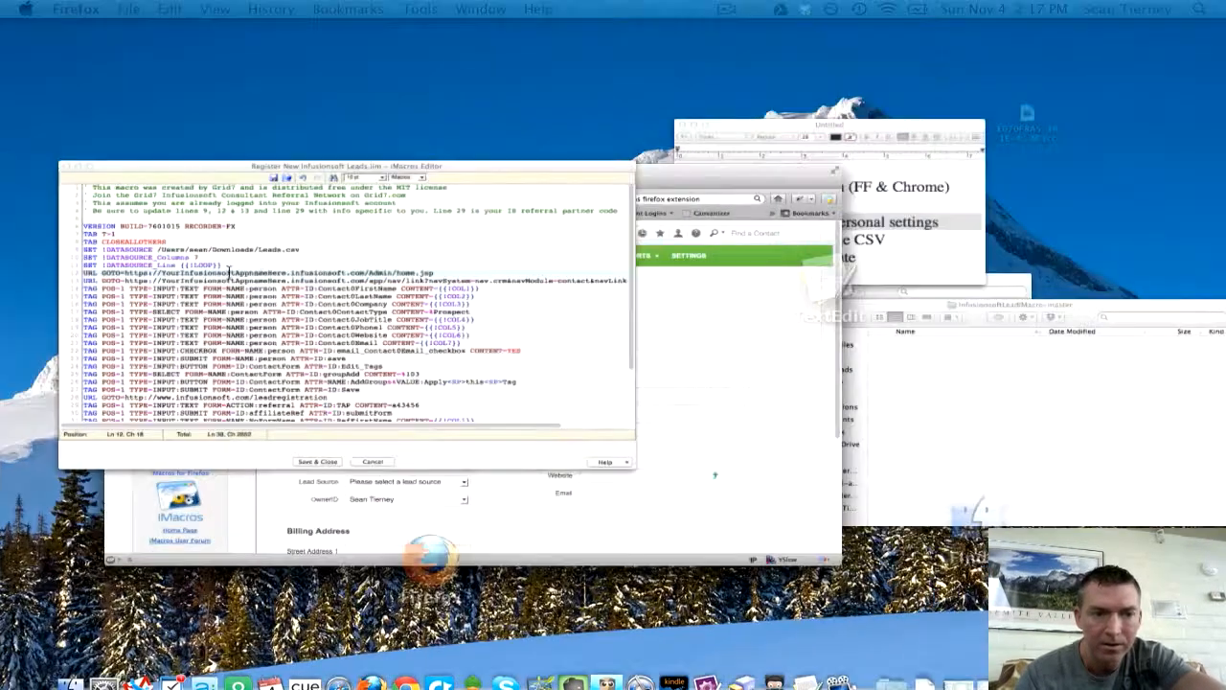
double_click(348, 283)
key("super+v")
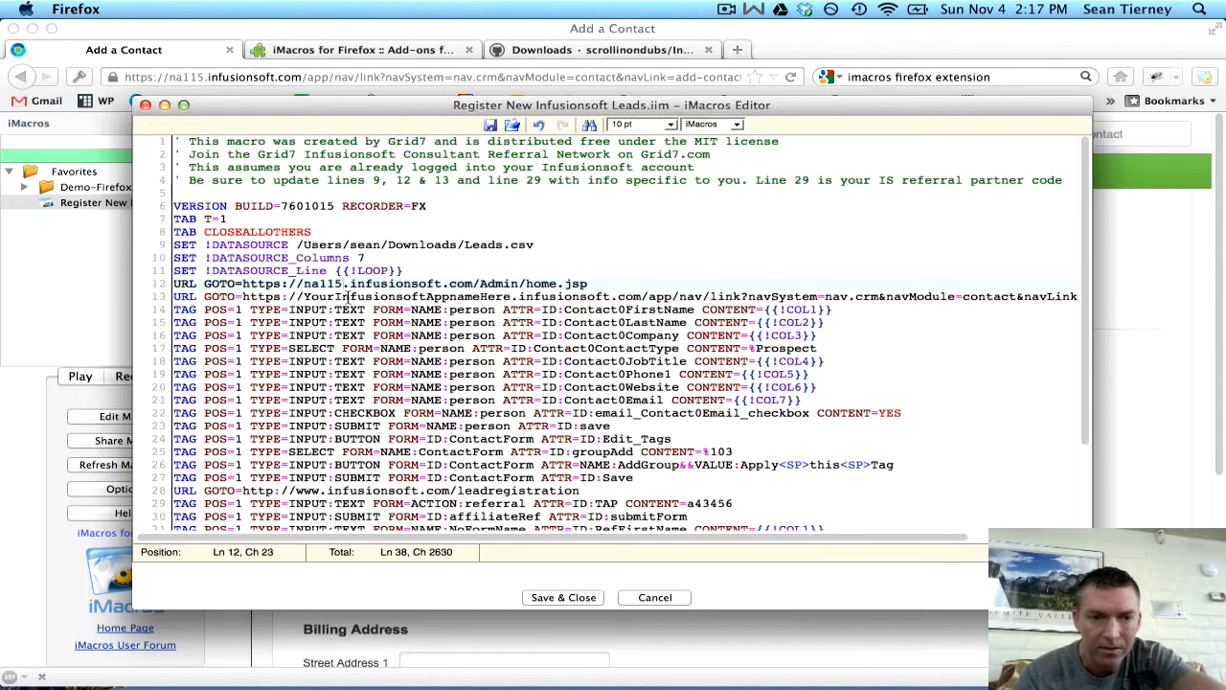
double_click(342, 297)
key("super+v")
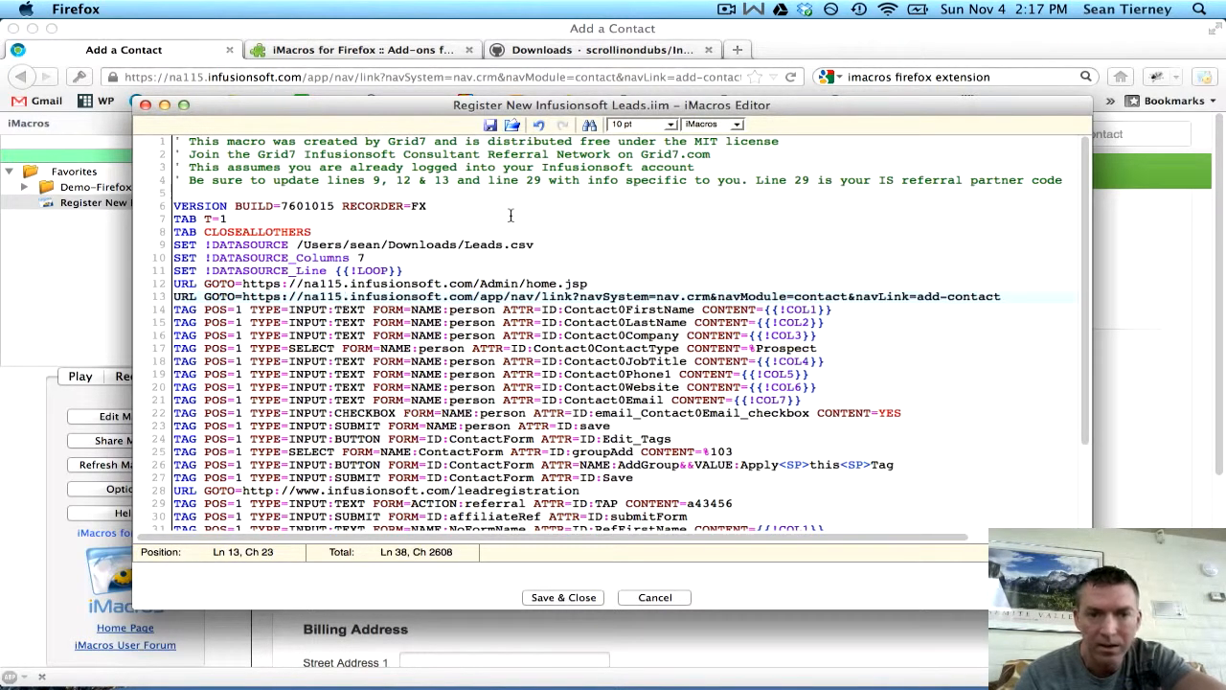
left_click(532, 180)
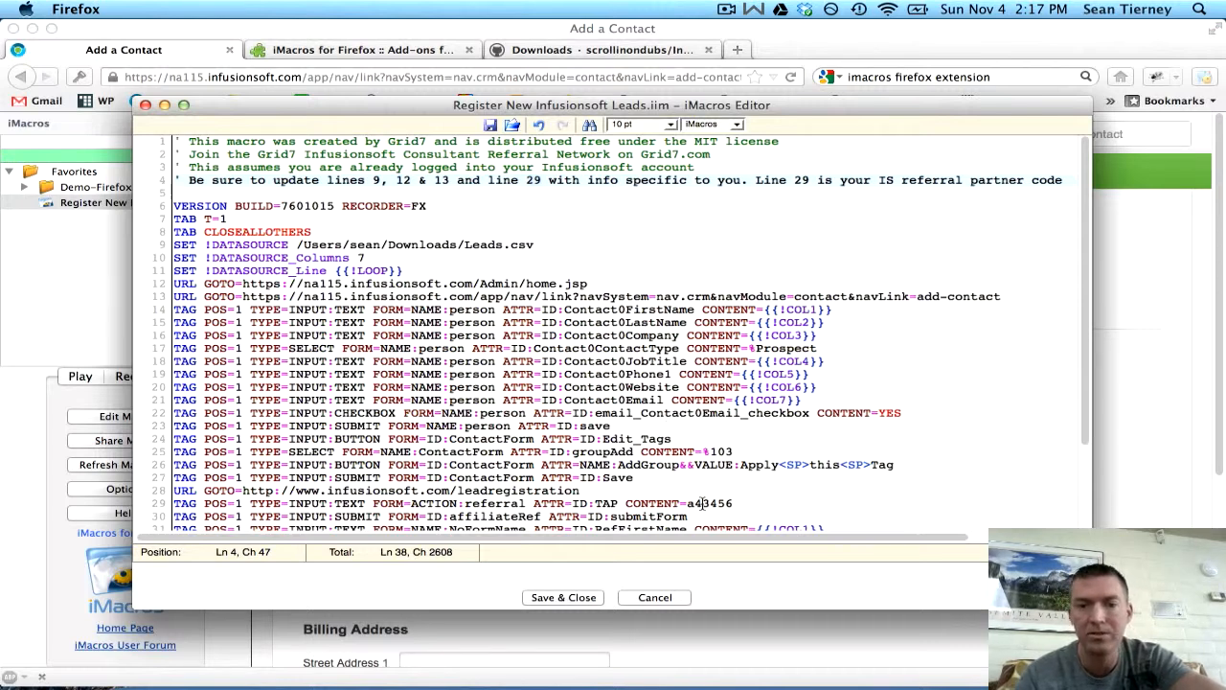
left_click(1127, 292)
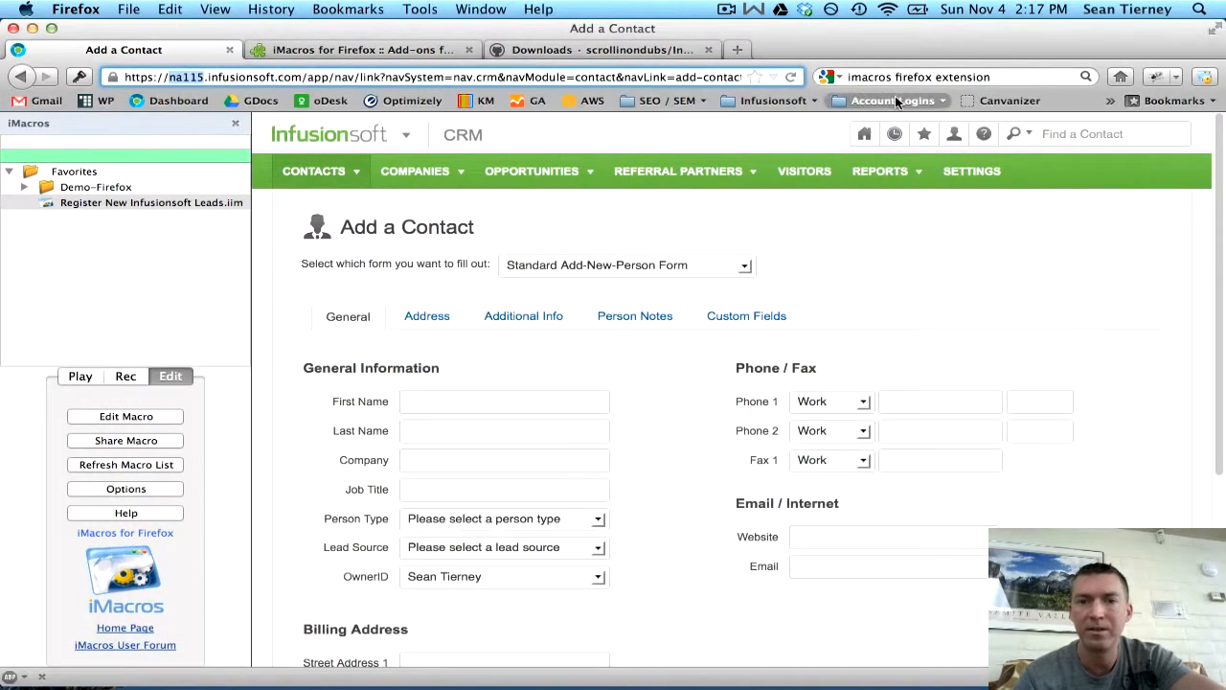
- Go via Partner Resource Center to Infusionsoft's Register New Lead page, then return to the TextEdit checklist
left_click(796, 102)
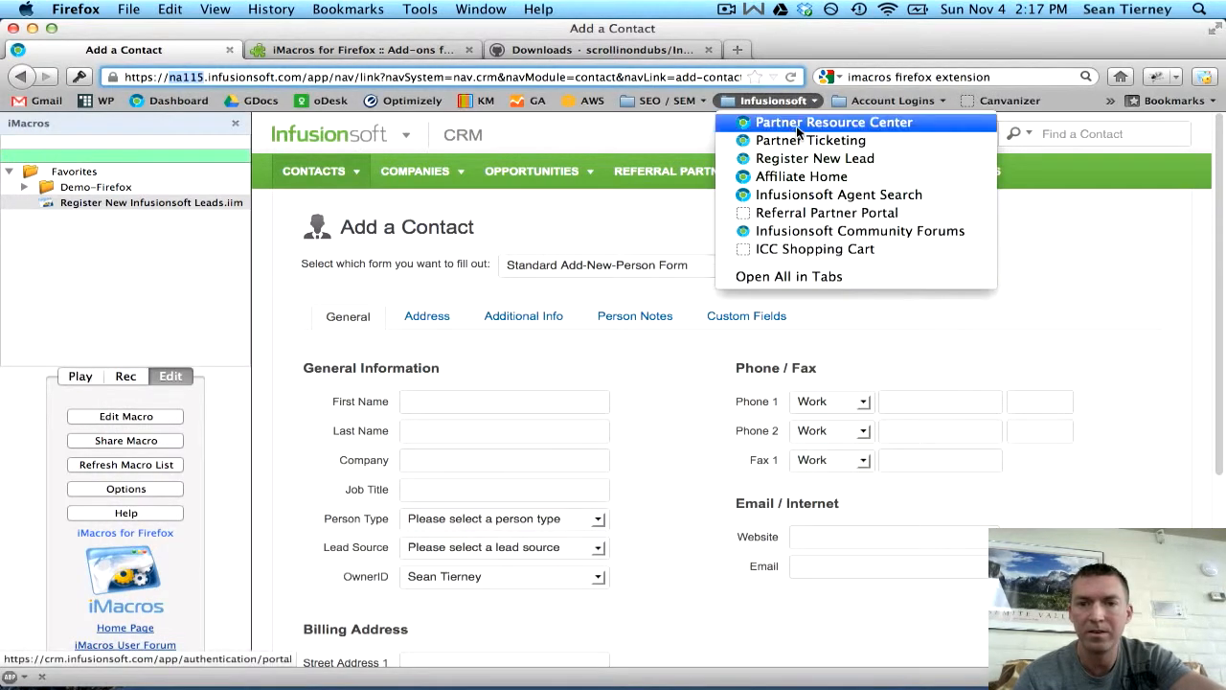
left_click(796, 122)
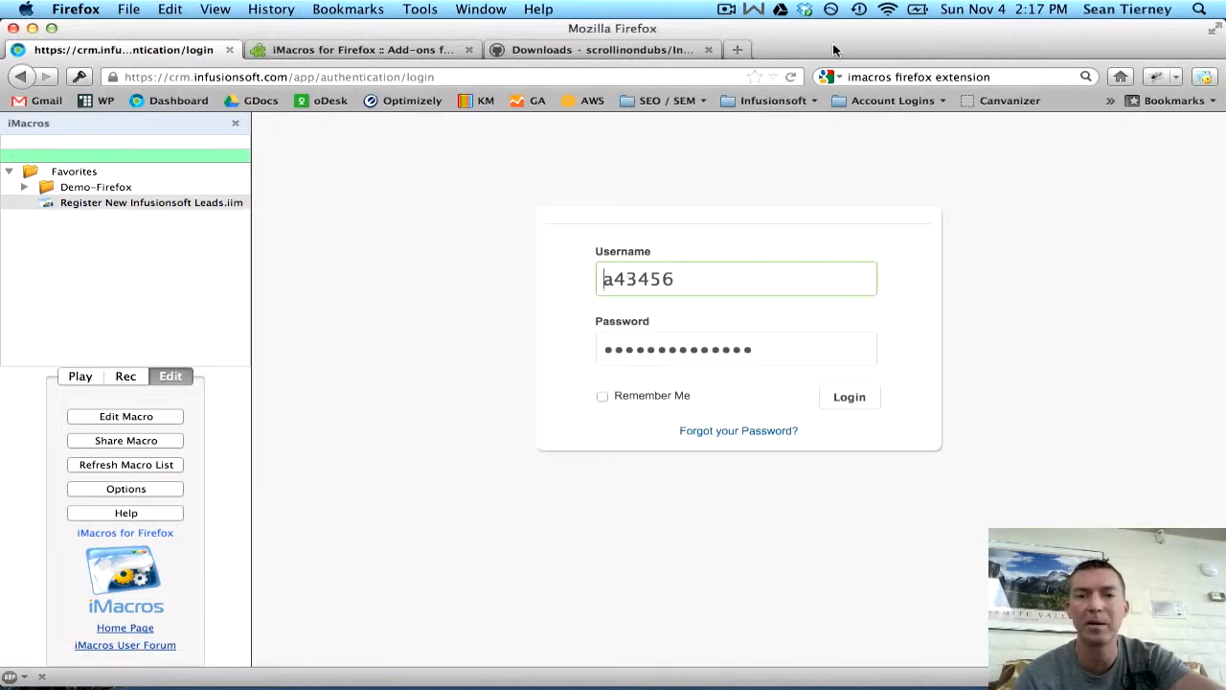
left_click(796, 101)
left_click(784, 159)
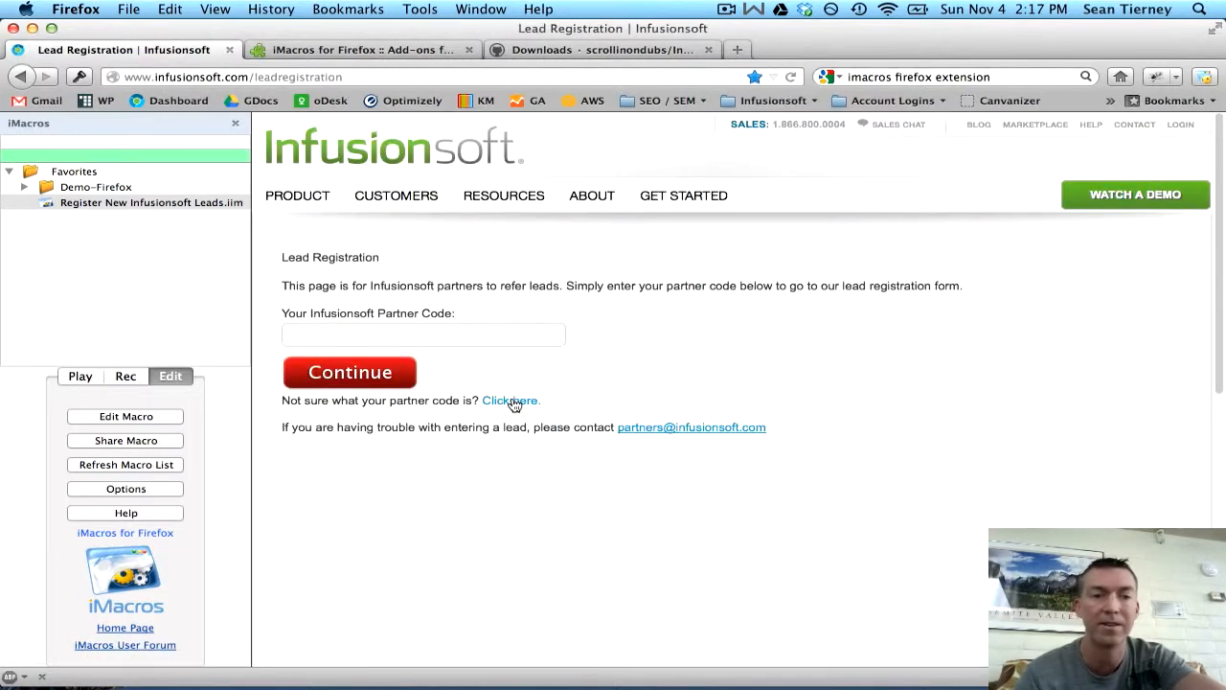
key("ctrl+Up")
left_click(786, 206)
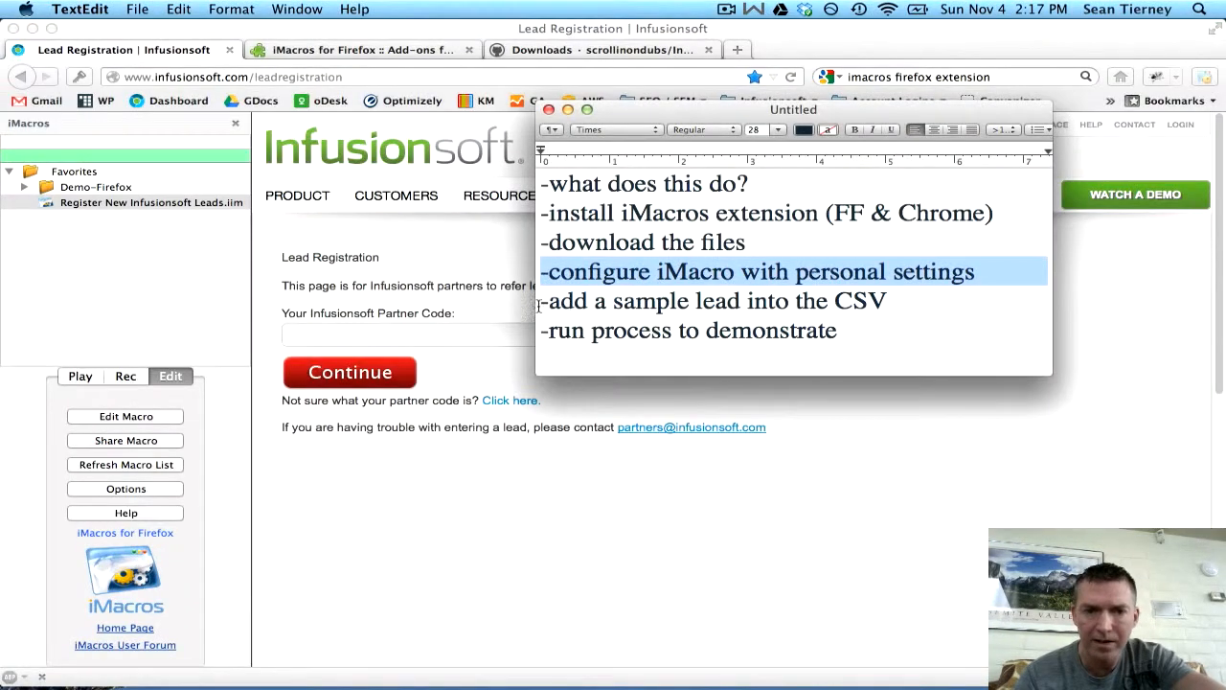
- Highlight the '-add a sample lead' checklist line, open Downloads in Finder, and right-click Leads.csv
left_click(543, 306)
triple_click(543, 308)
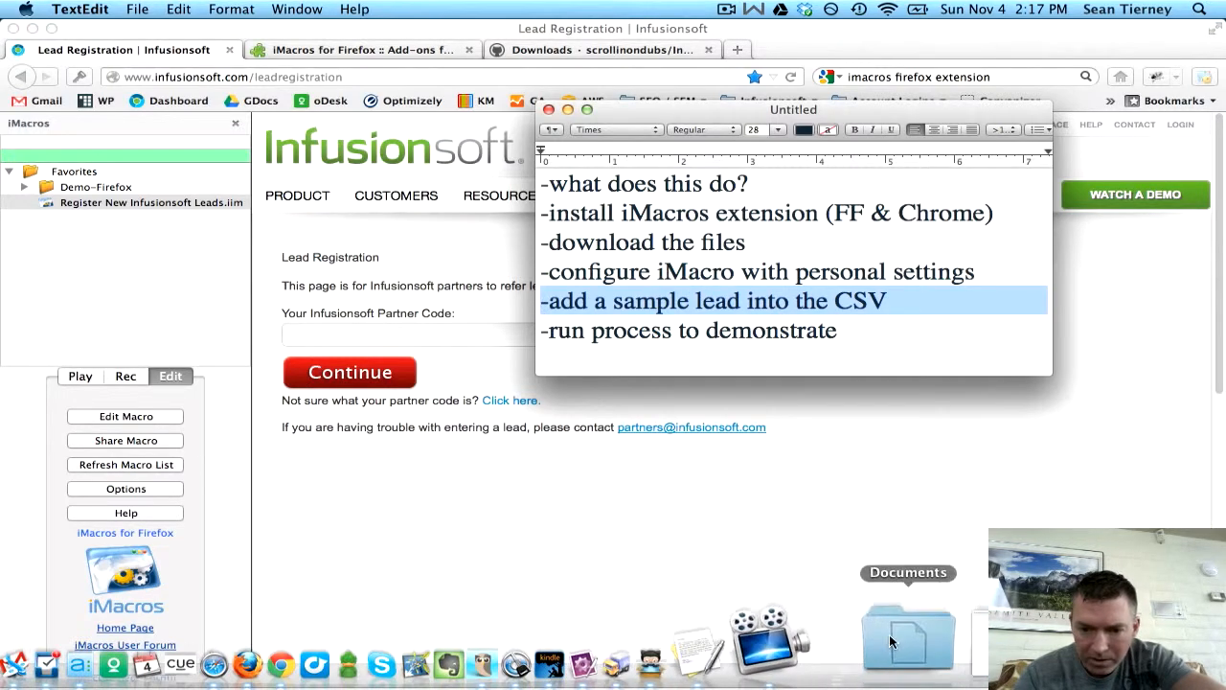
left_click(925, 644)
left_click(953, 521)
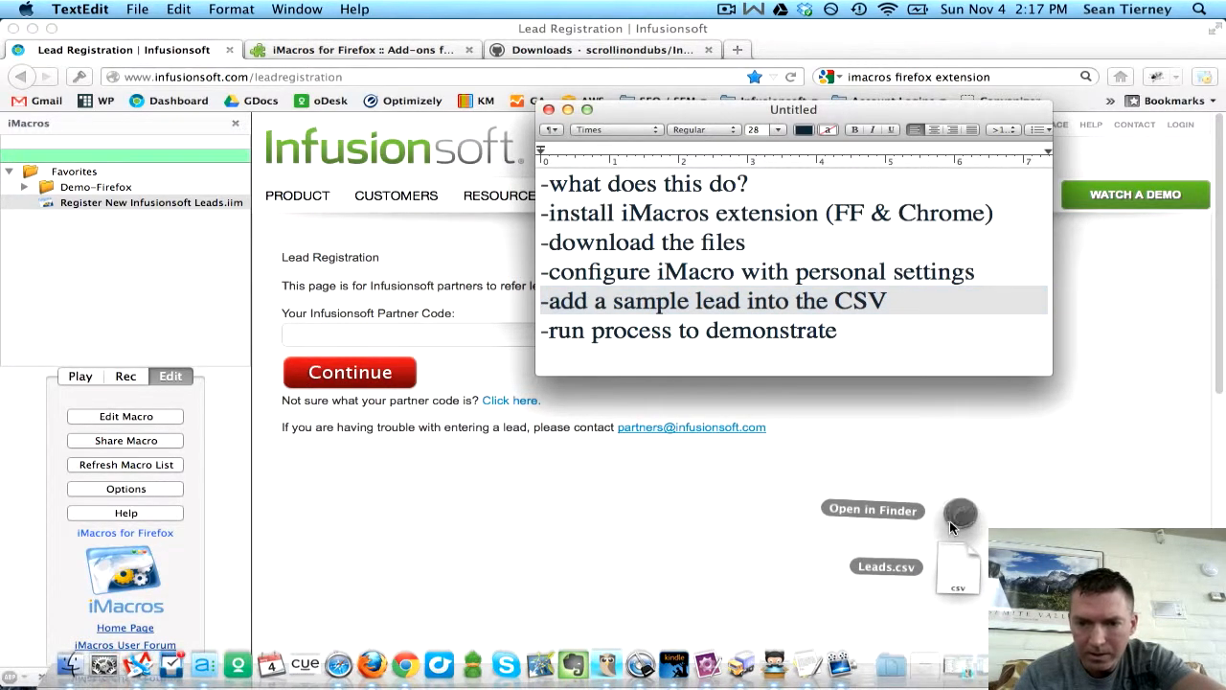
left_click(226, 249)
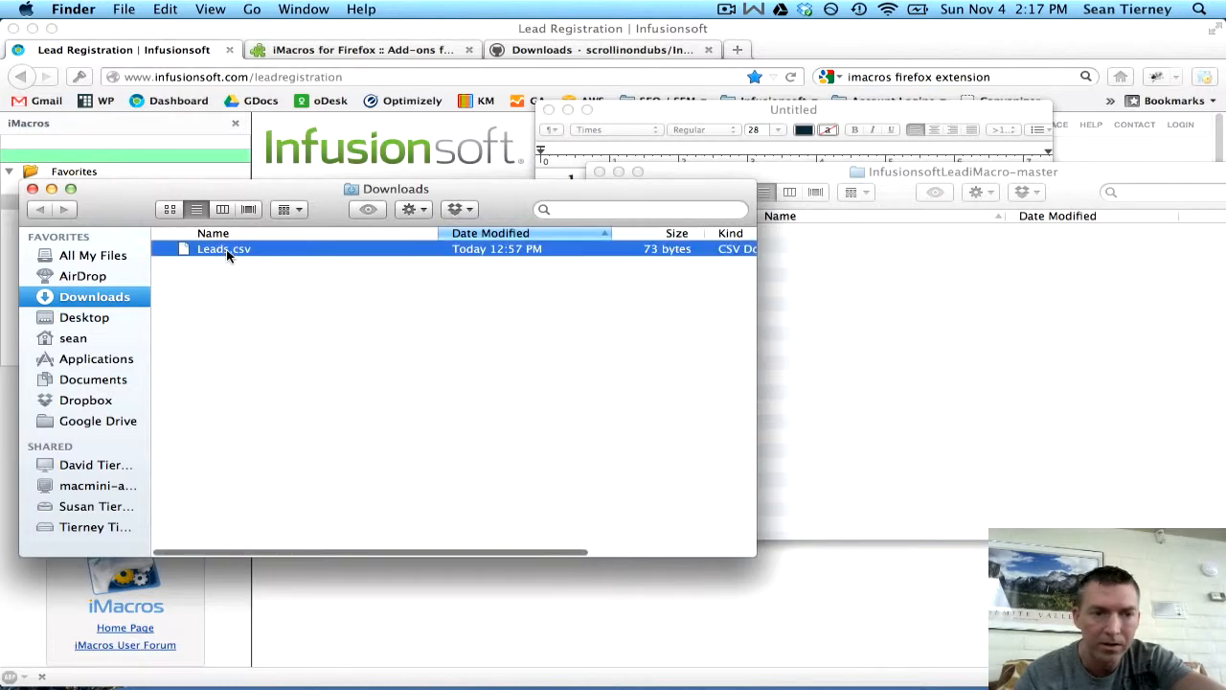
right_click(226, 249)
- Open Leads.csv in TextMate, replace its header line with the sample lead row, and close it
mouse_move(283, 275)
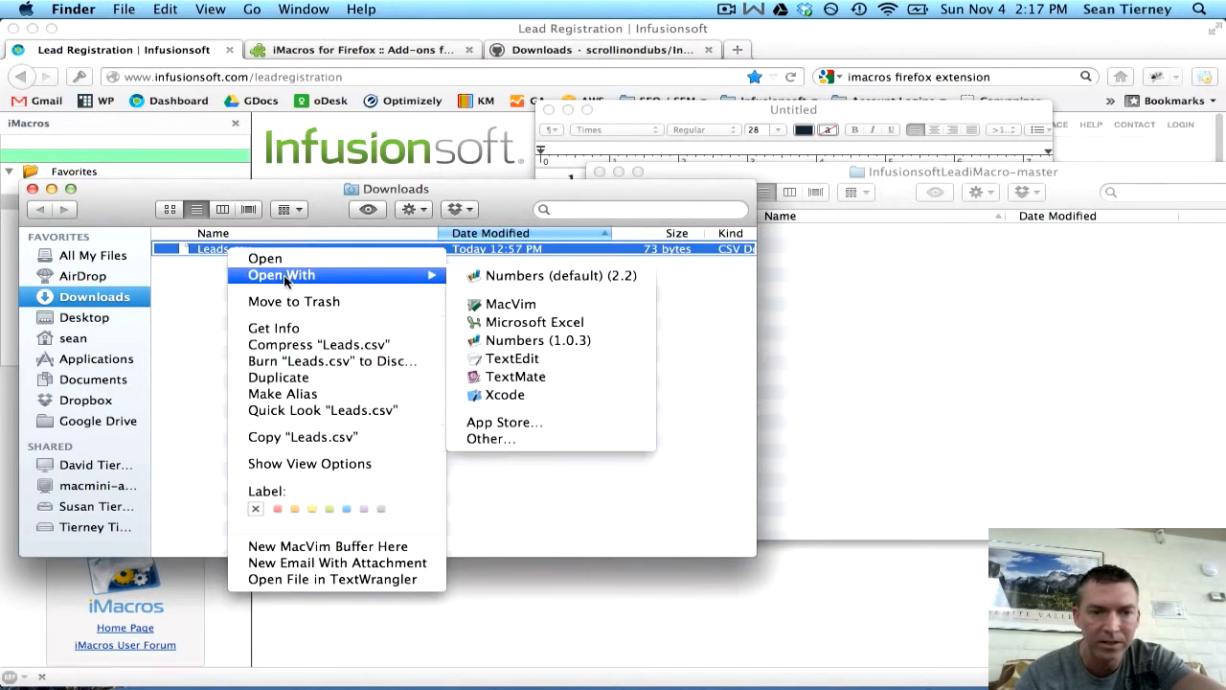
left_click(521, 377)
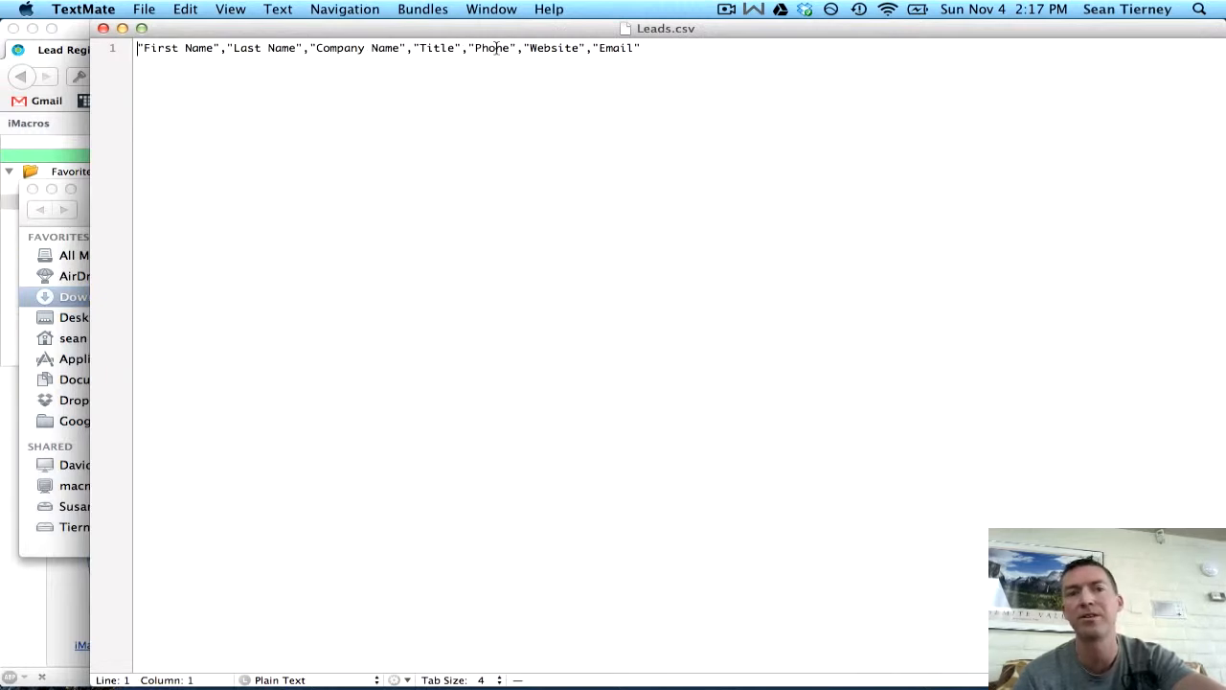
left_click_drag(655, 49, 133, 49)
key("BackSpace")
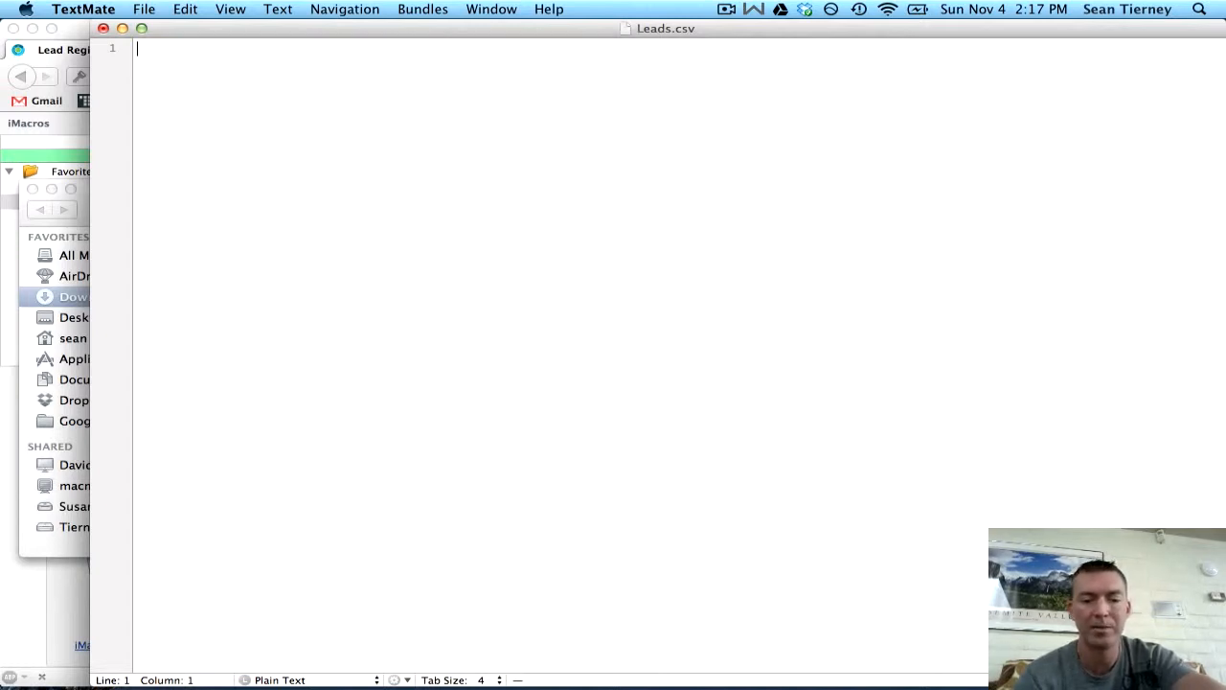
type("samplelead")
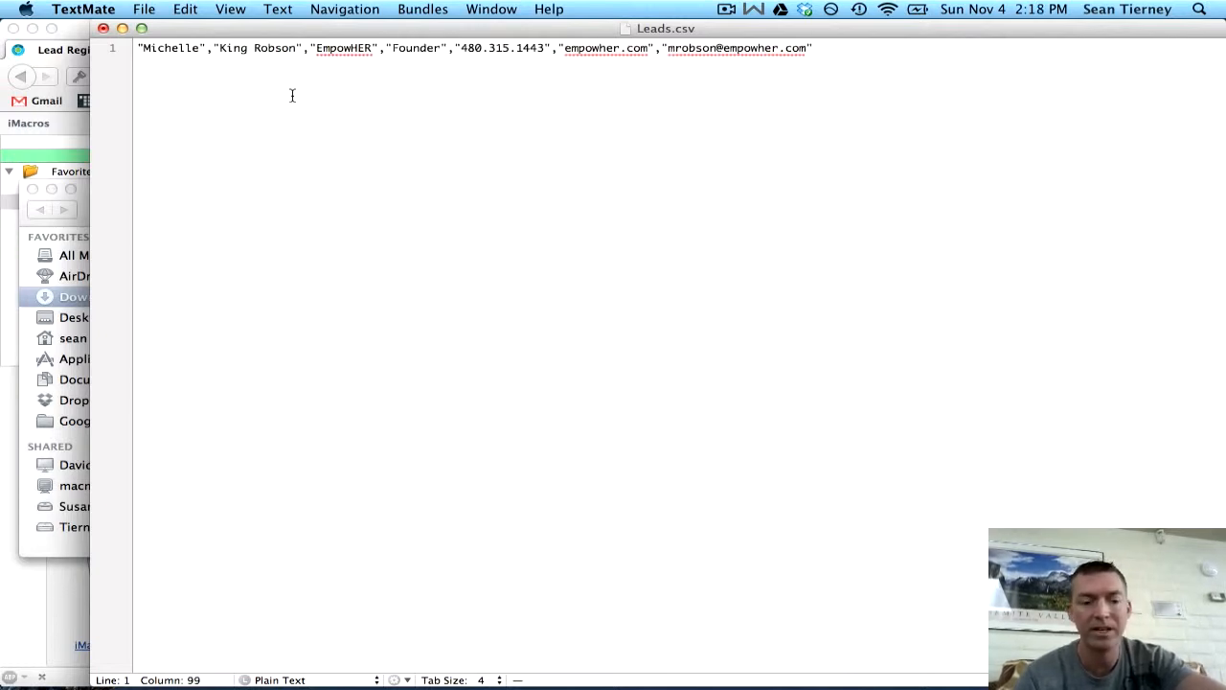
left_click(104, 28)
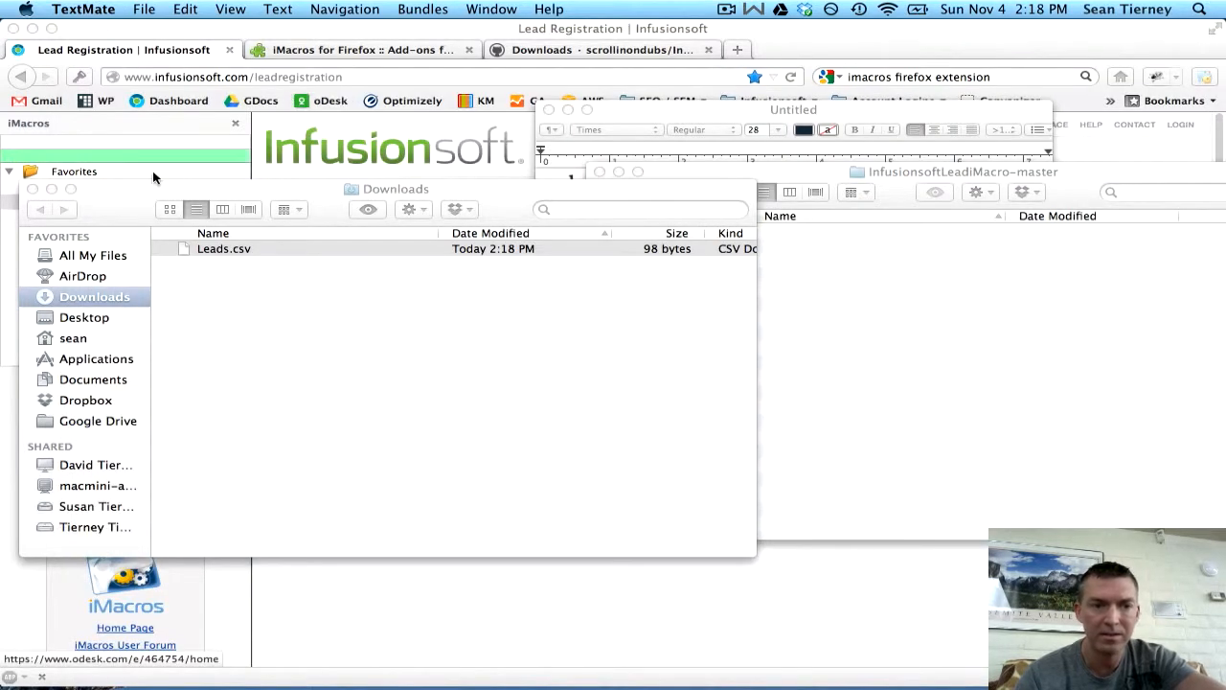
- Highlight the 'run process to demonstrate' checklist line, close the Downloads window, and load the Infusionsoft dashboard
left_click(637, 114)
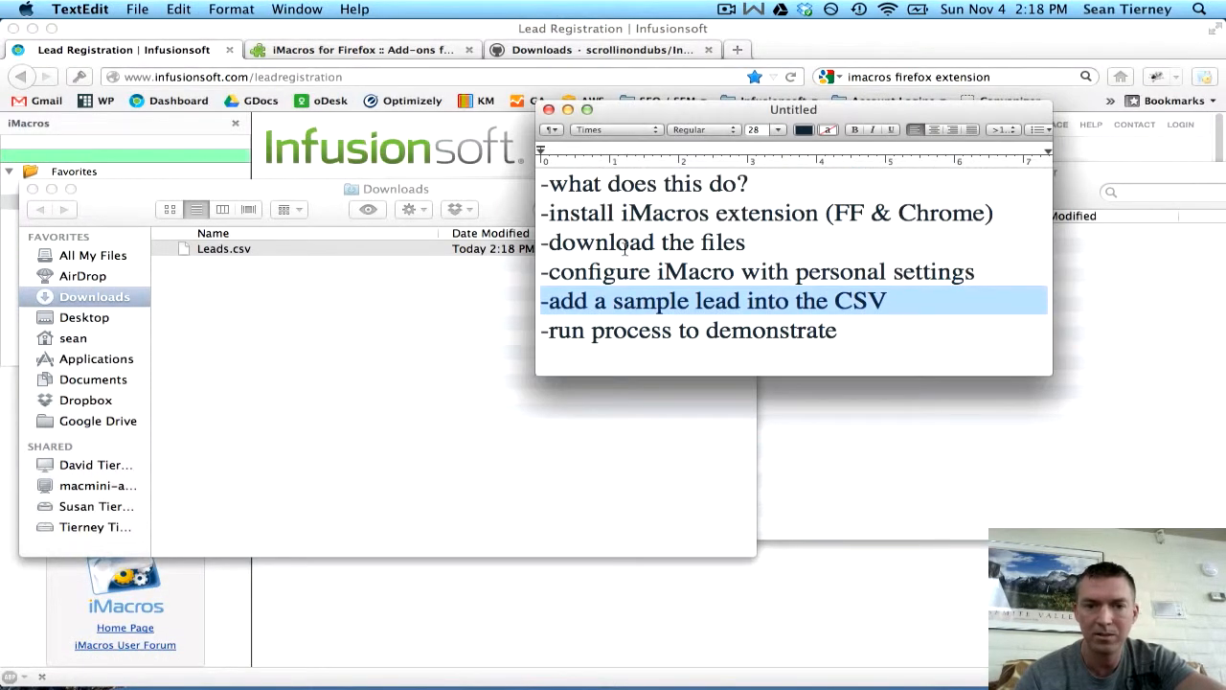
left_click(563, 330)
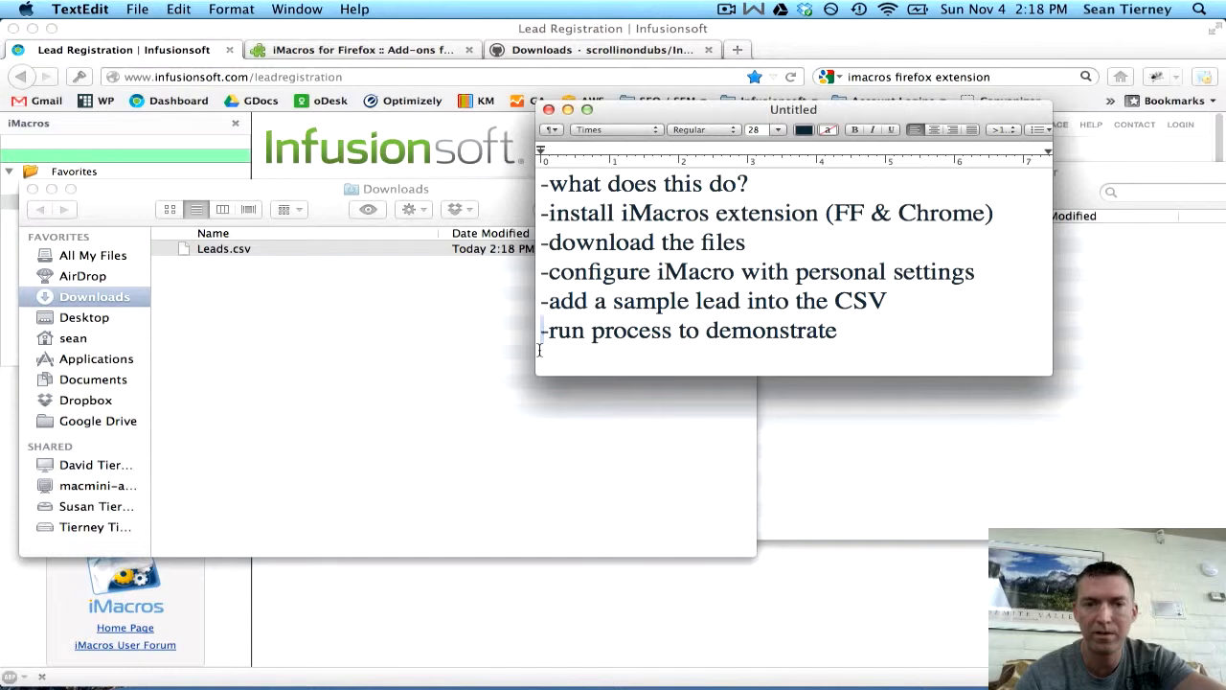
triple_click(543, 331)
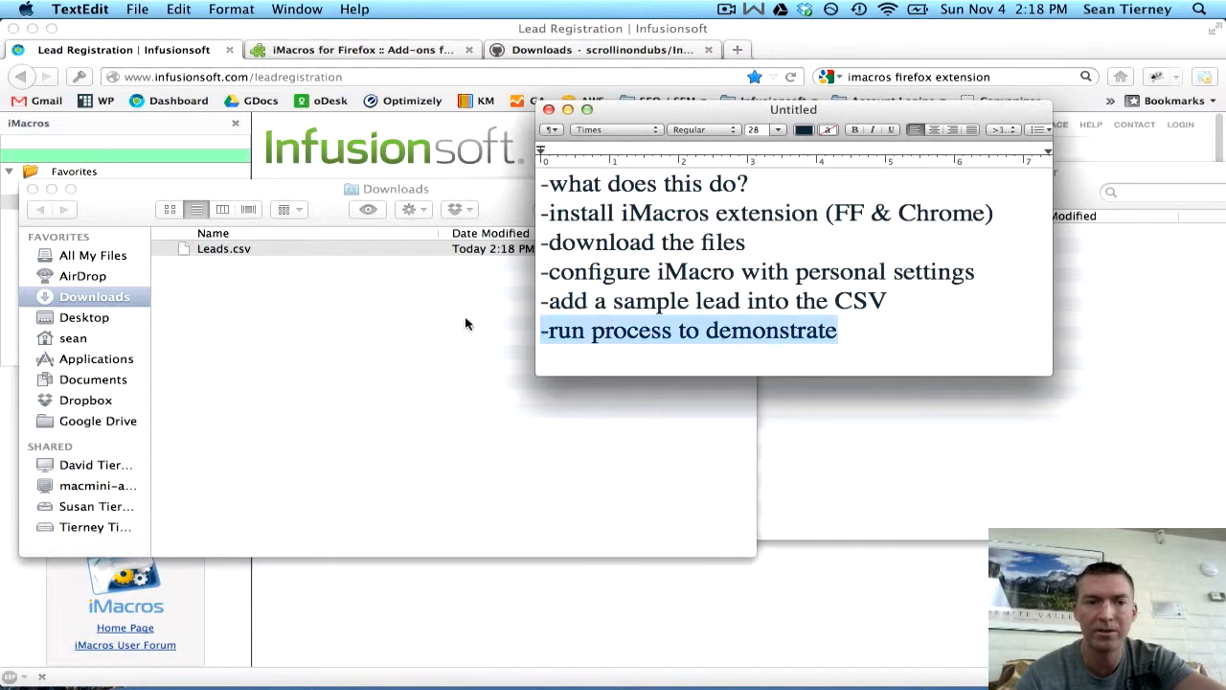
left_click(32, 189)
left_click(282, 228)
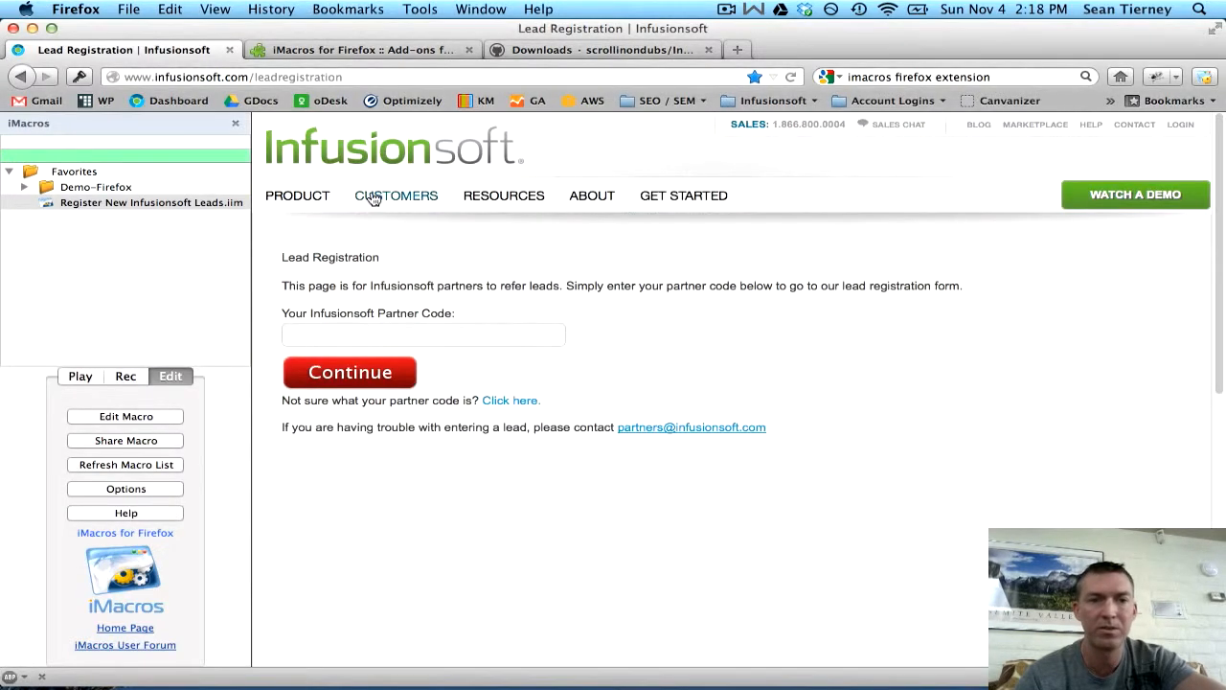
left_click(177, 101)
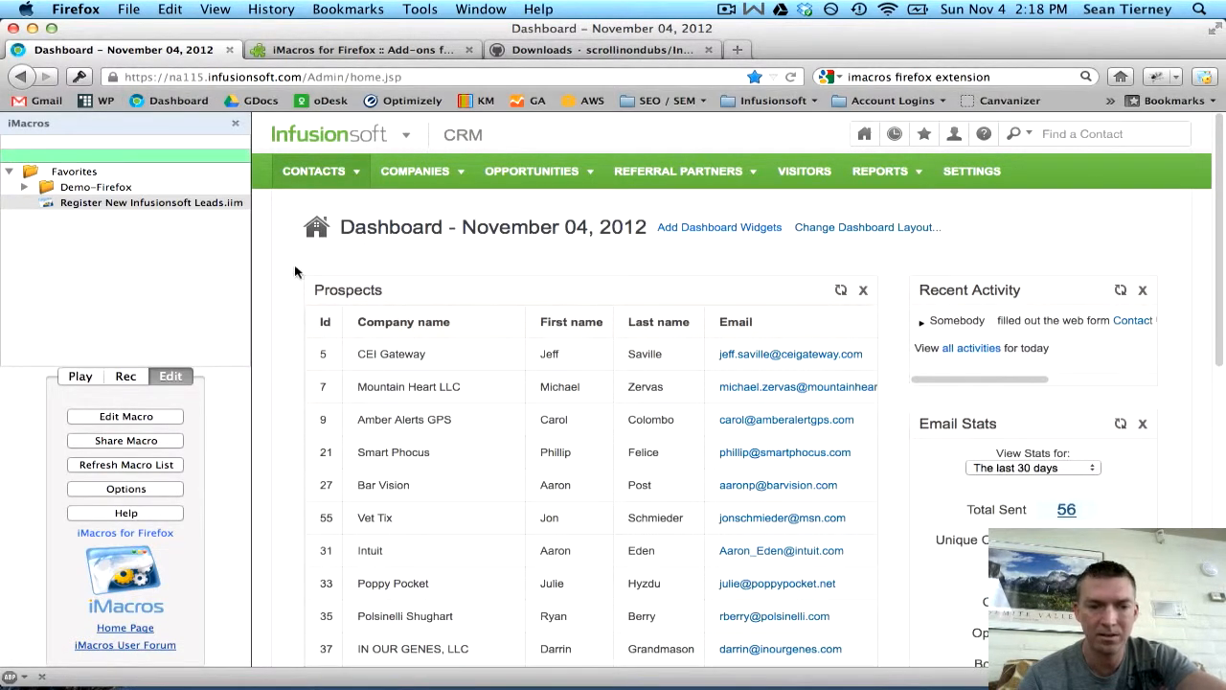
- Select Register New Infusionsoft Leads.iim, set the loop maximum to 3, and play it in a loop
left_click(84, 204)
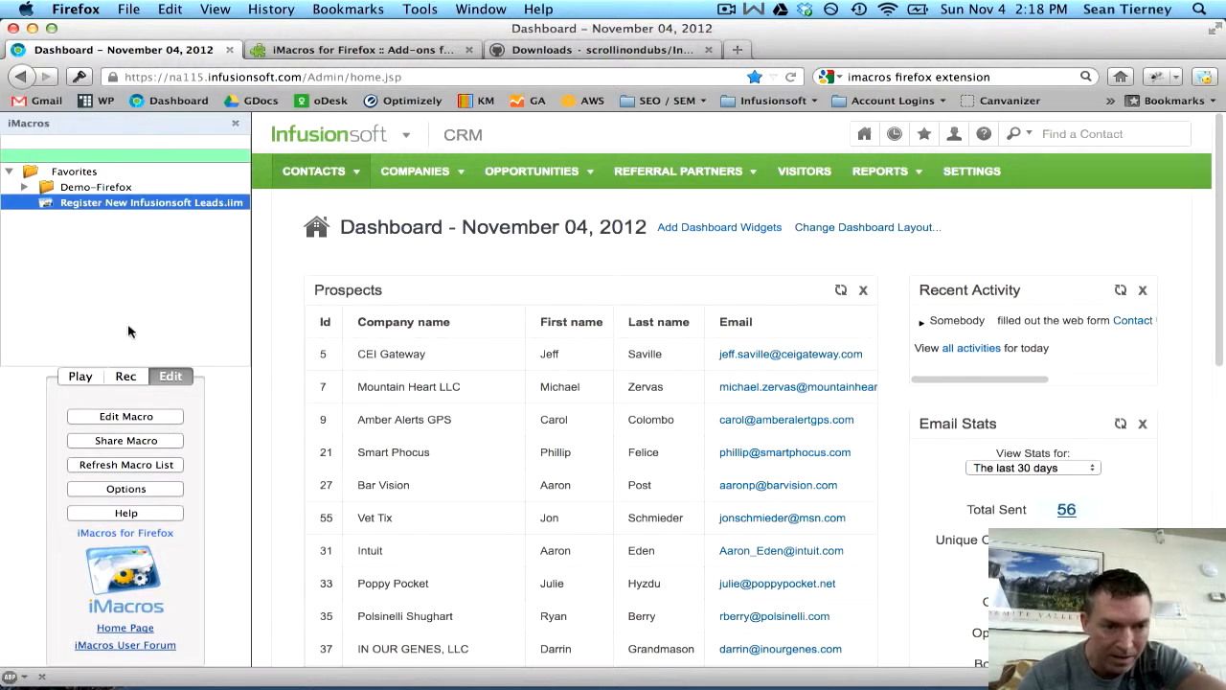
left_click(79, 376)
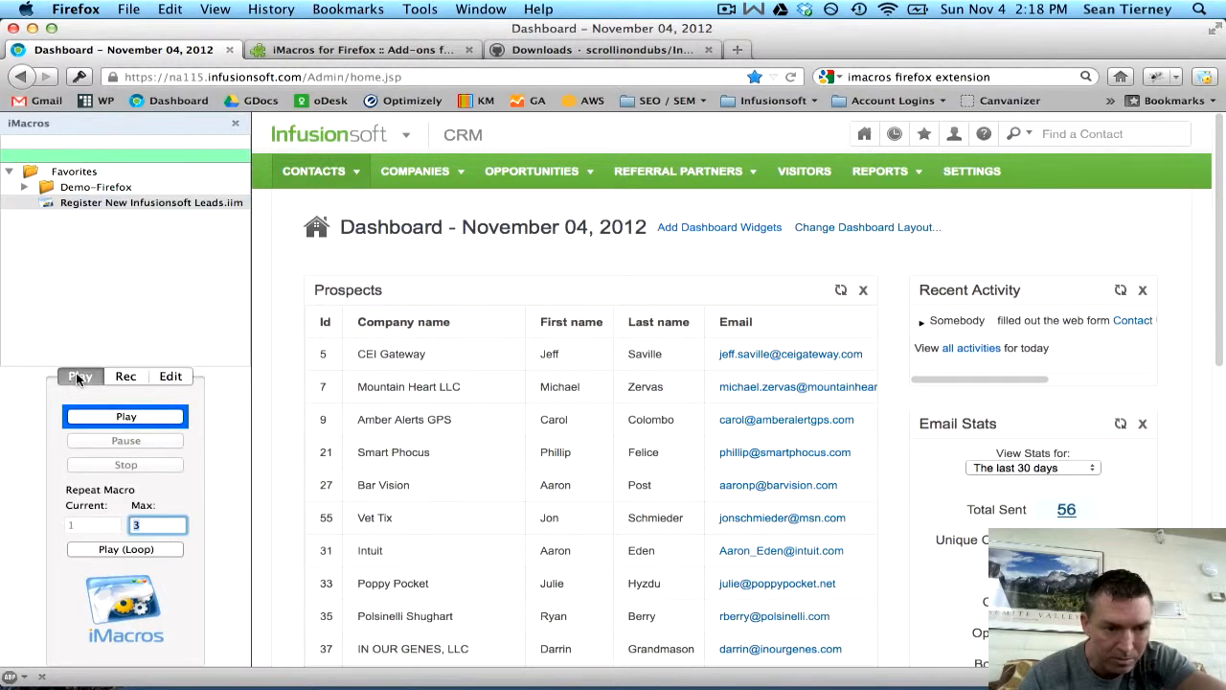
left_click(120, 420)
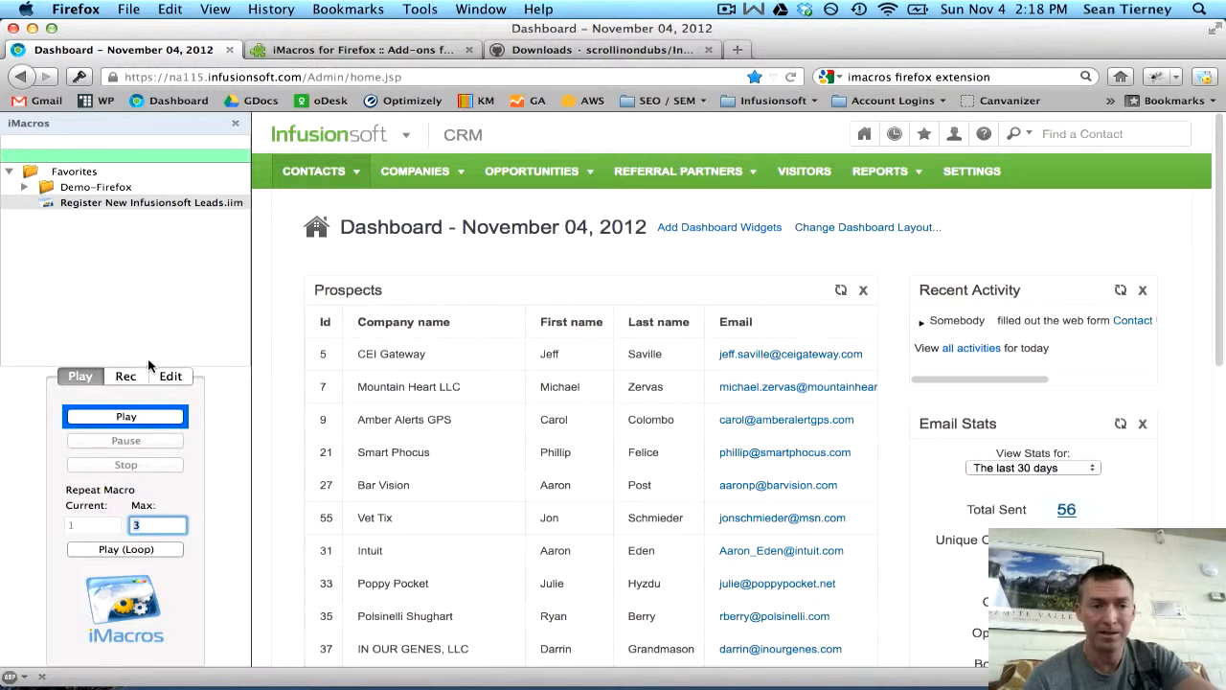
left_click(144, 527)
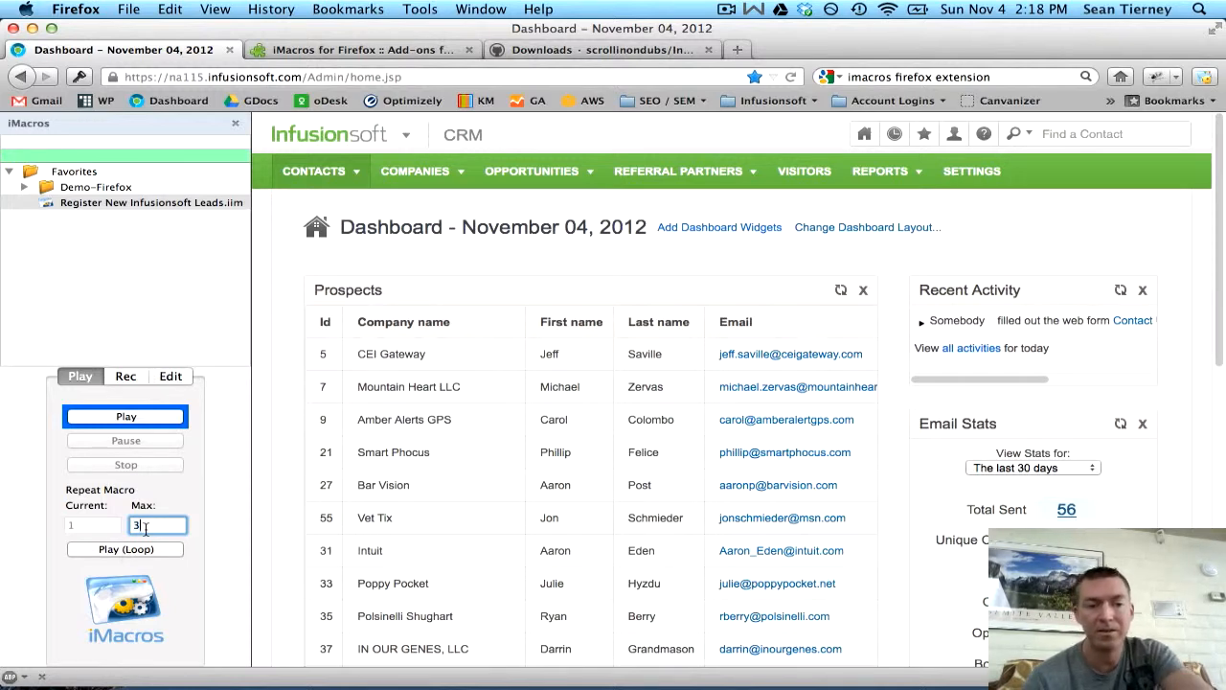
left_click_drag(141, 524, 121, 525)
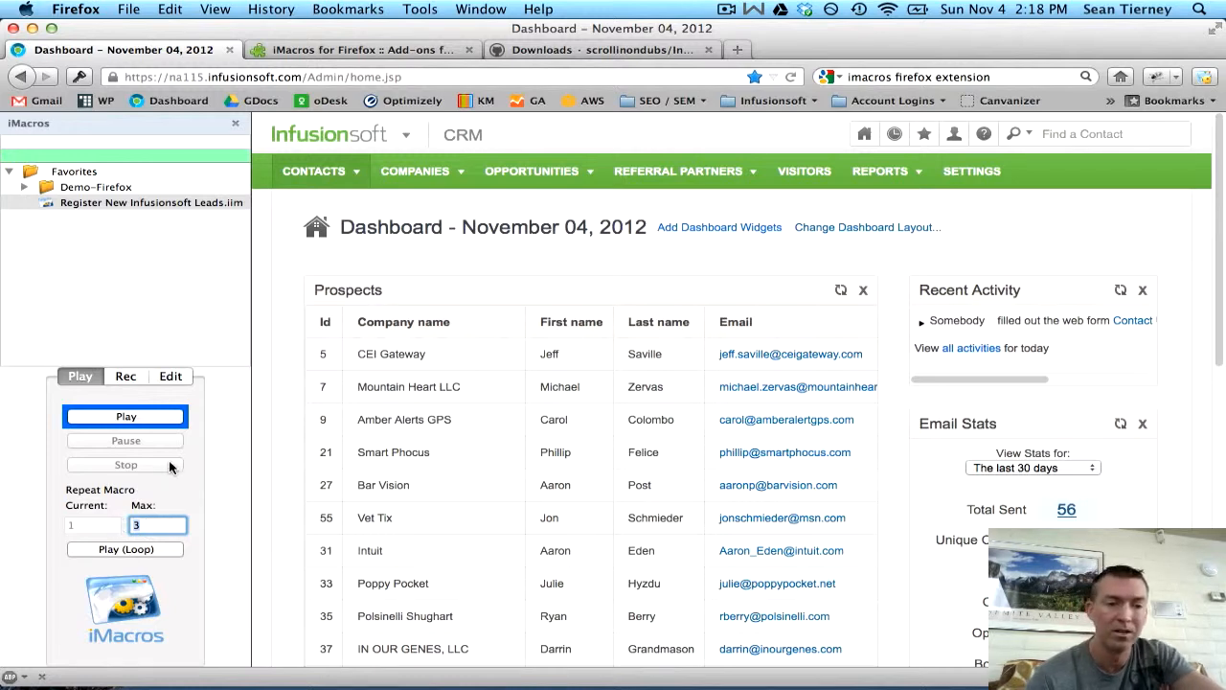
left_click(156, 548)
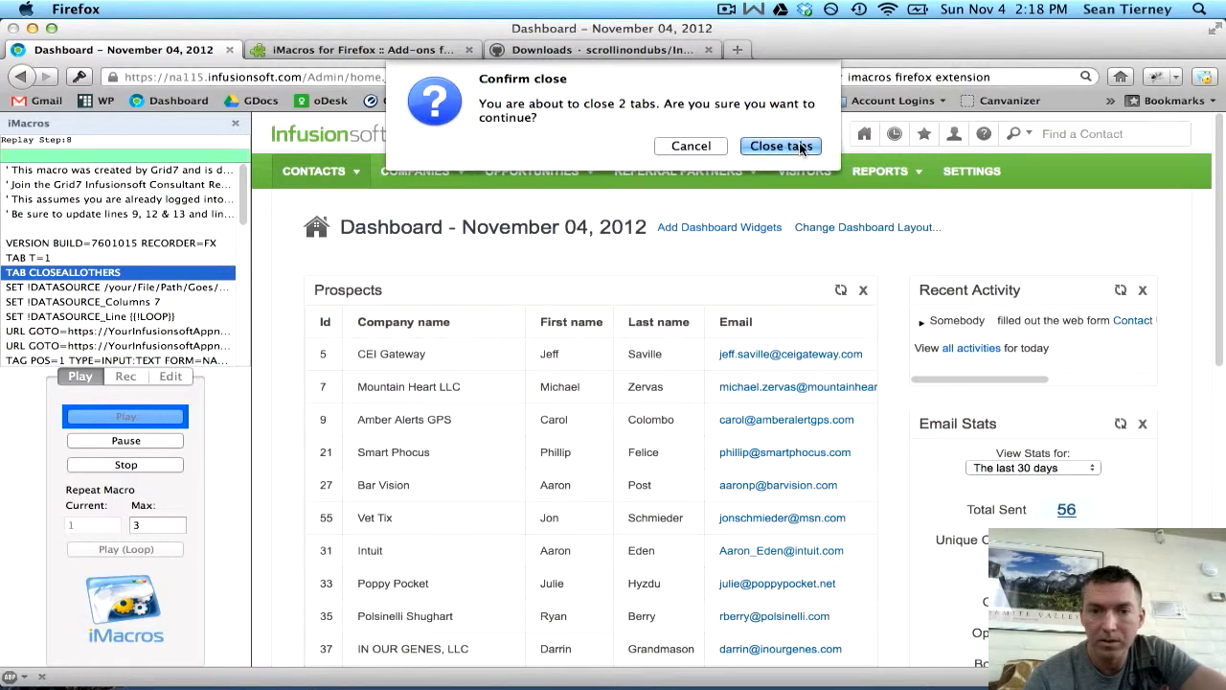
- Allow the two other tabs to close, then reopen the lead macro in the iMacros Editor
left_click(784, 148)
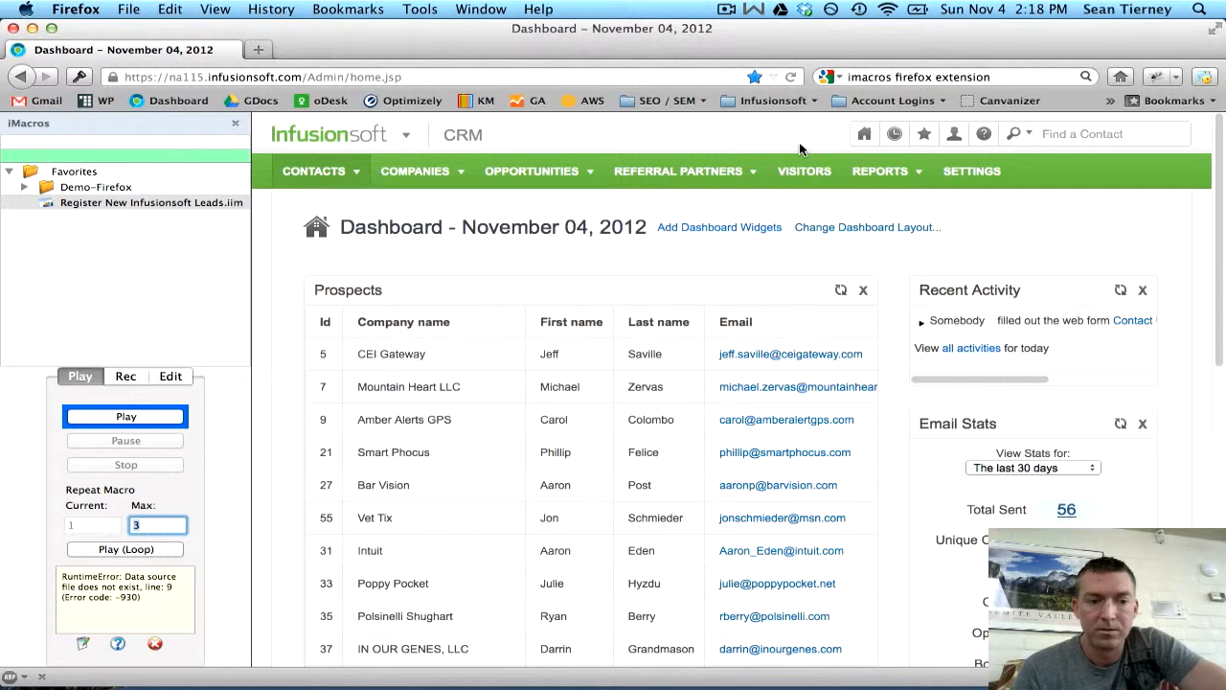
key("BackSpace")
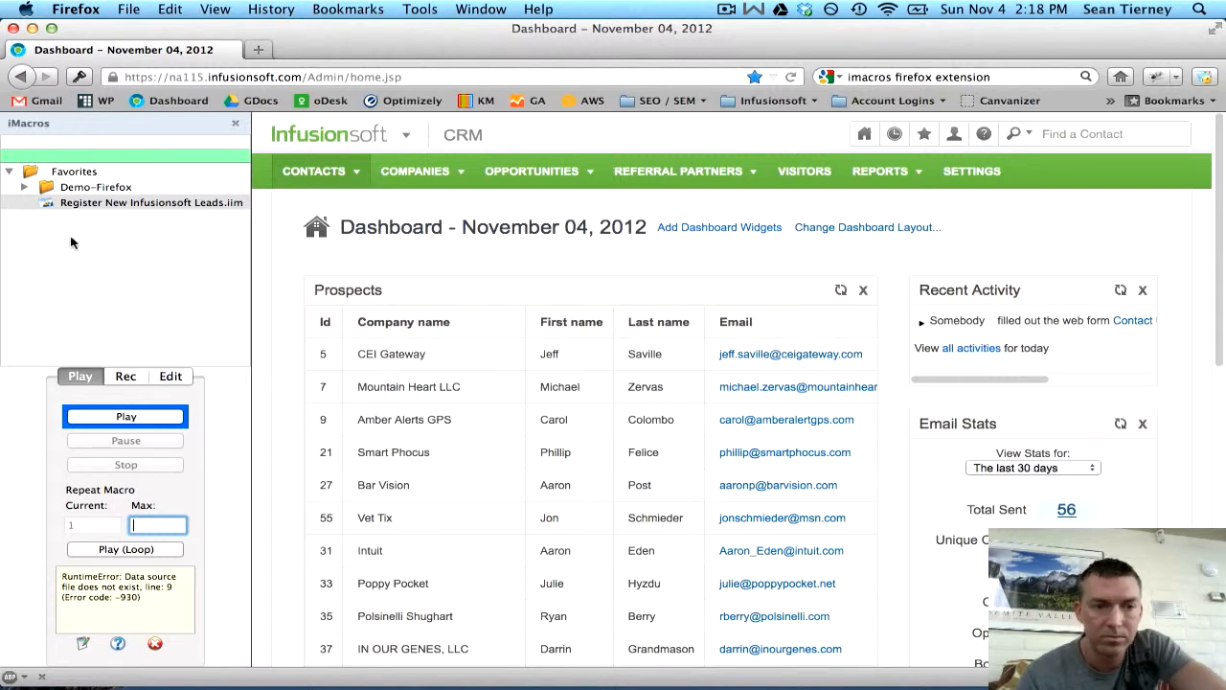
left_click(156, 205)
key("ctrl+Up")
left_click(77, 331)
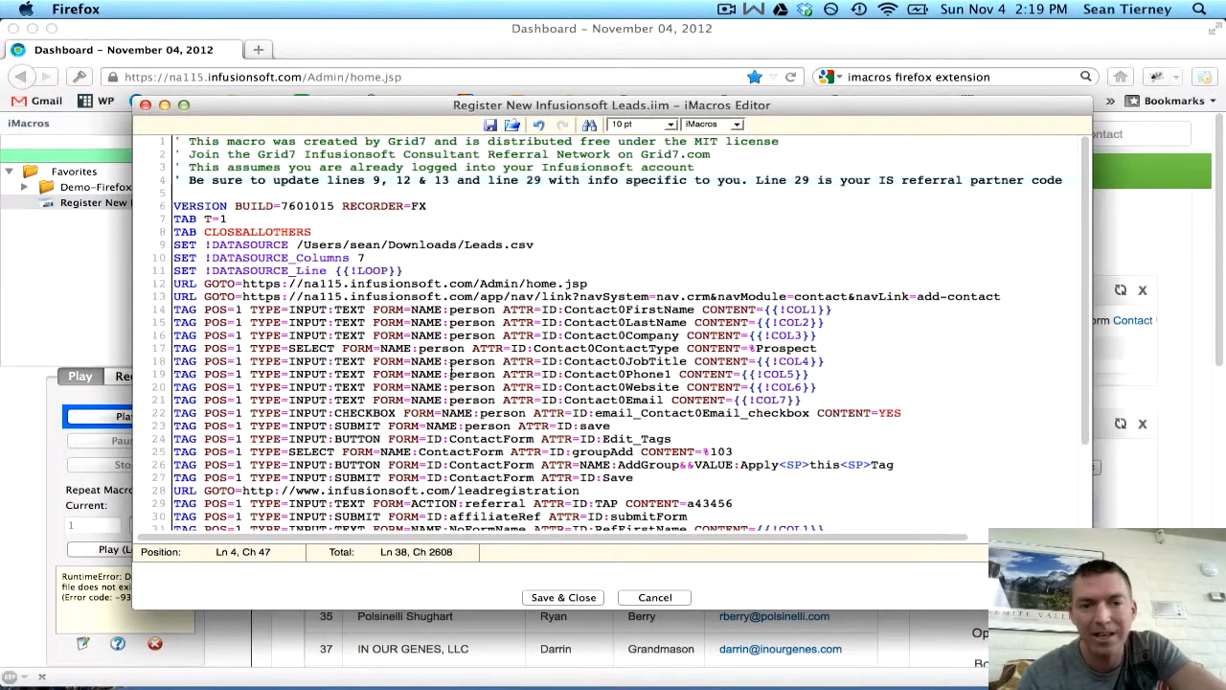
- Save the edited macro and replay it in a loop to register the sample lead
left_click(563, 598)
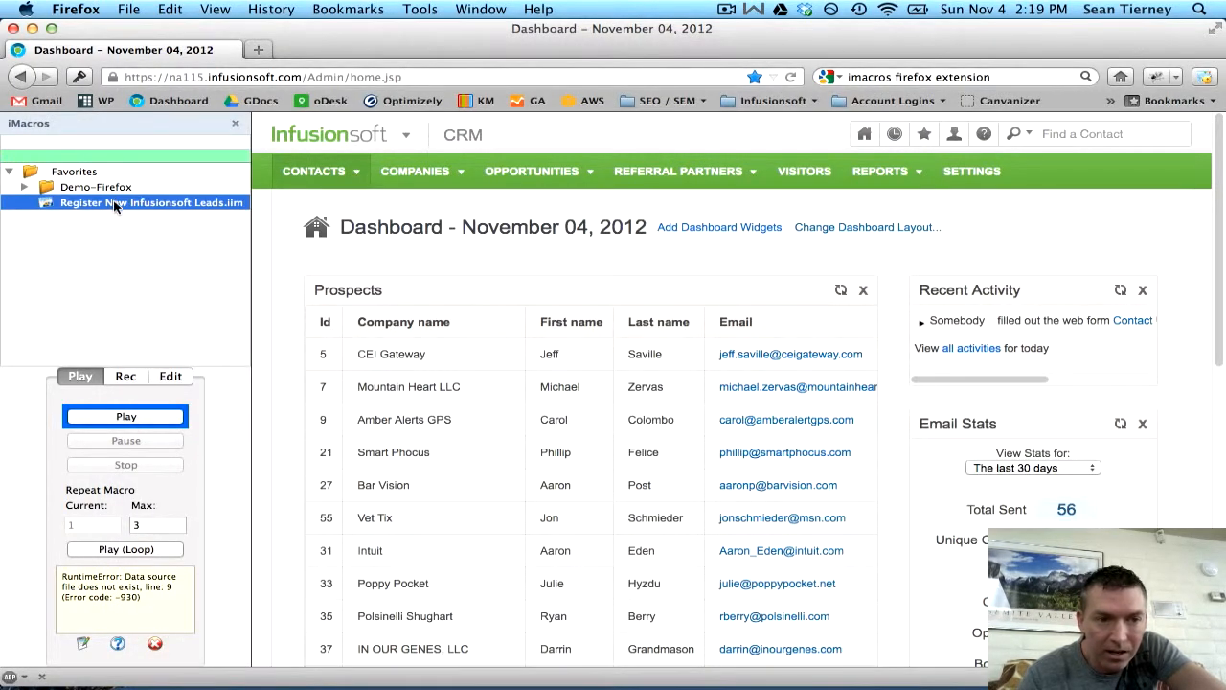
left_click(124, 549)
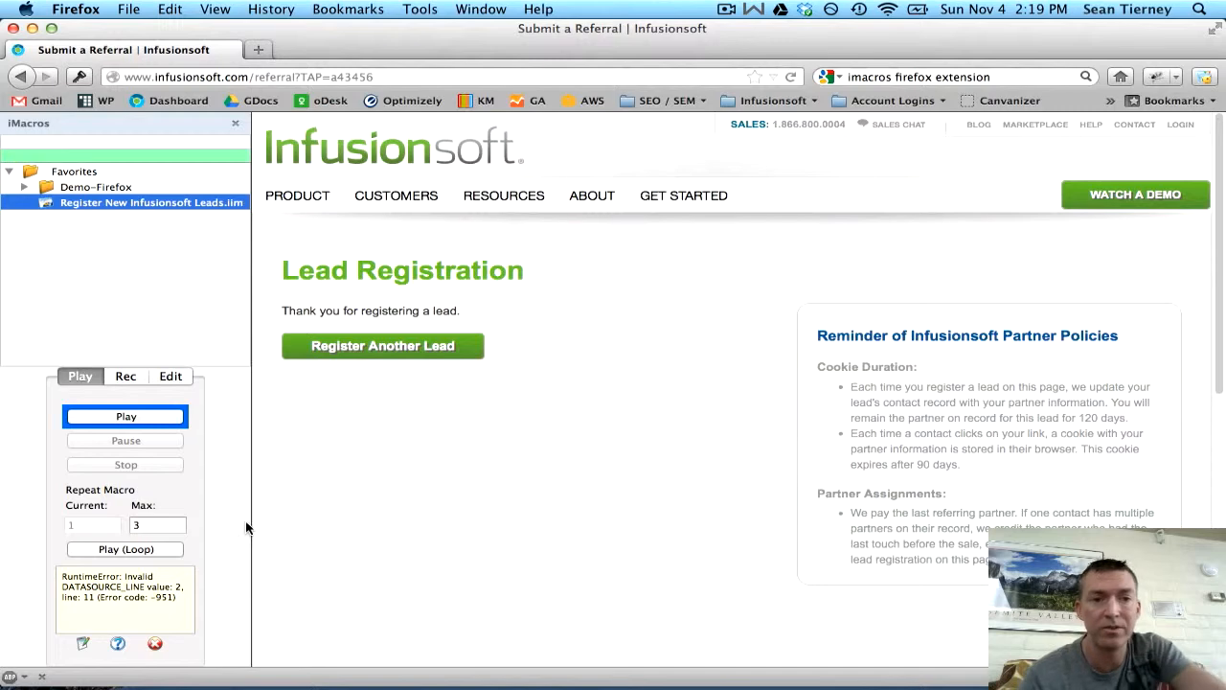
- Load grid7.com from the address bar and close the iMacros sidebar
left_click(320, 74)
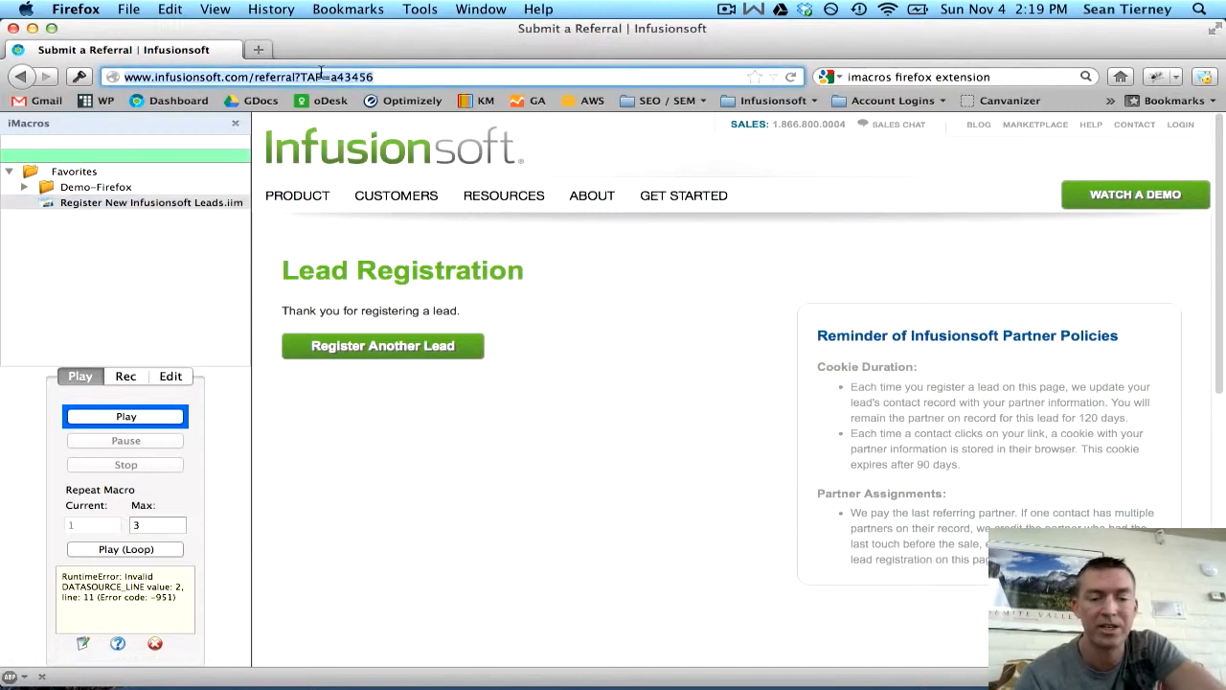
type("grid7.com")
key("Return")
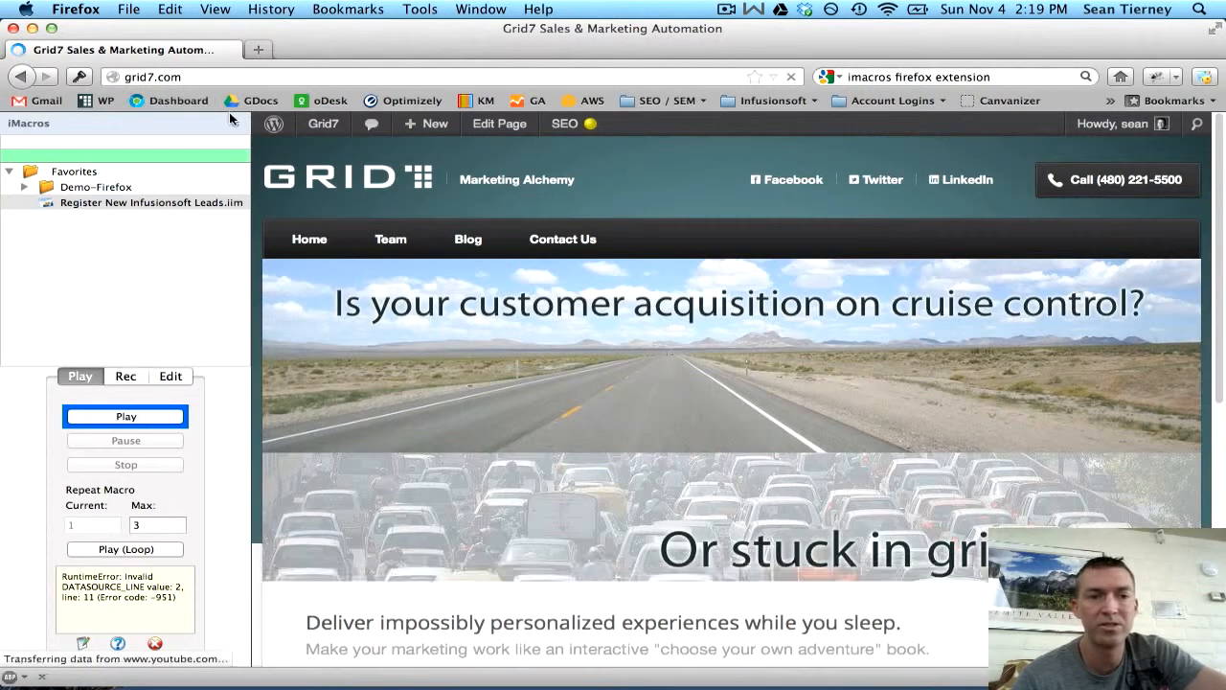
left_click(231, 117)
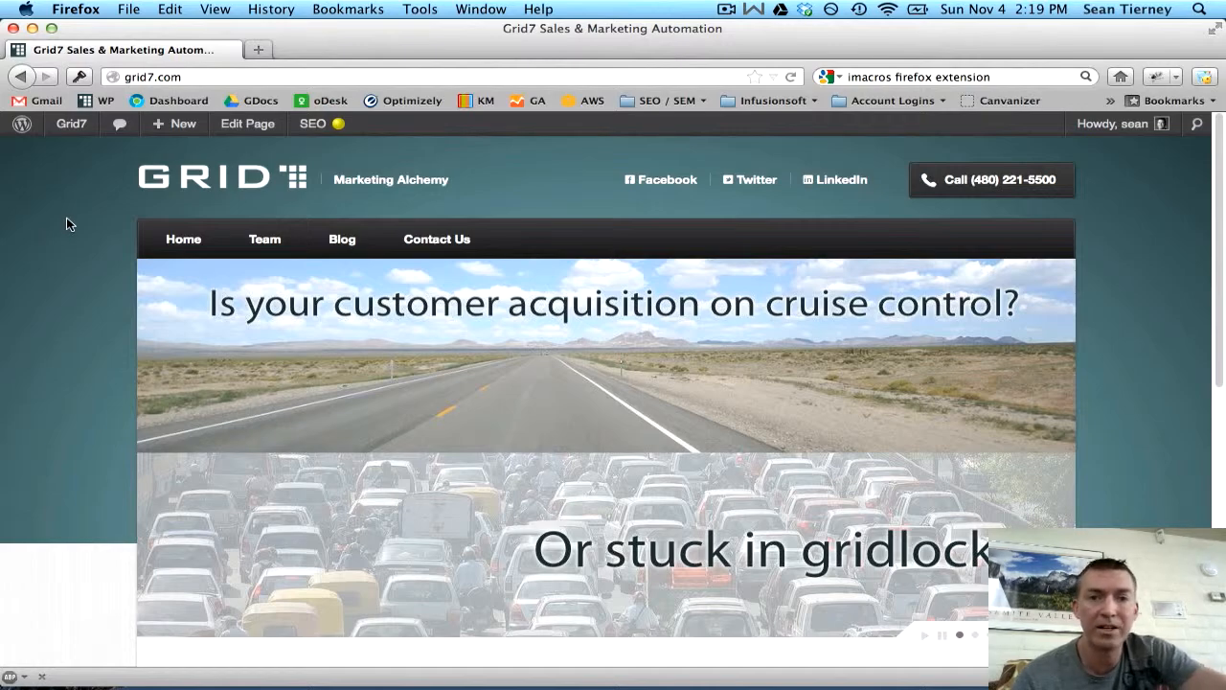
scroll(66, 224, "down", 5)
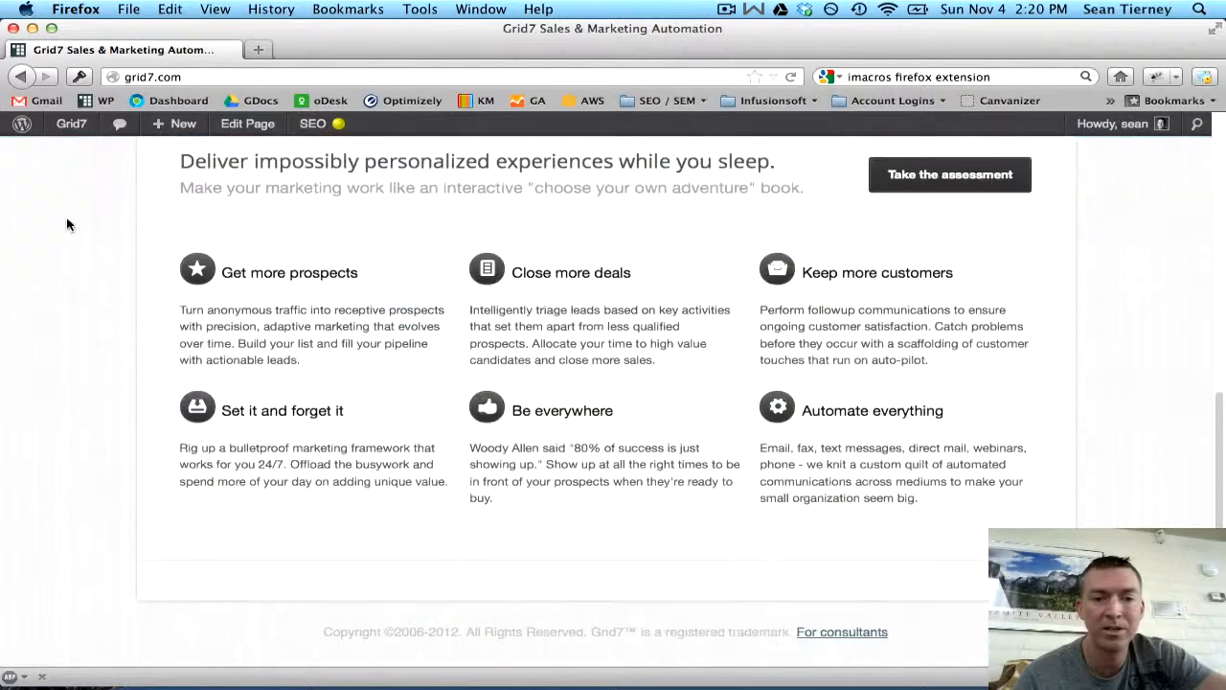
- Follow the footer's 'For consultants' link and scroll through the Consultant Referral Network page
left_click(852, 635)
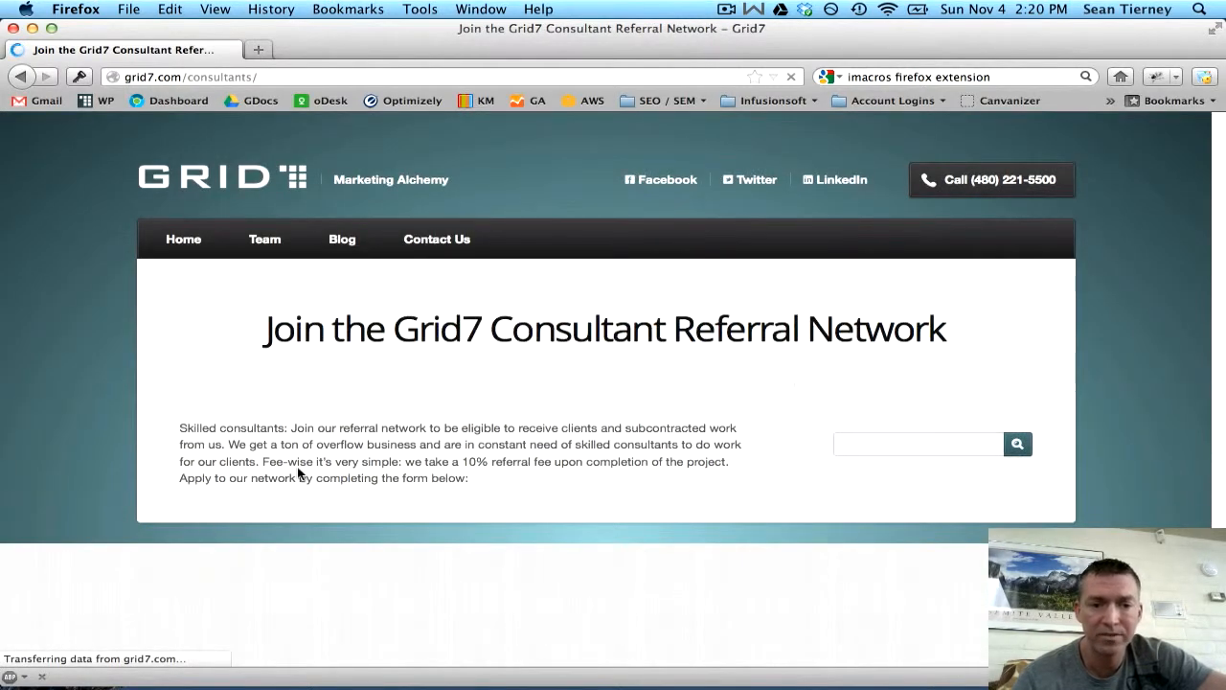
scroll(132, 342, "down", 6)
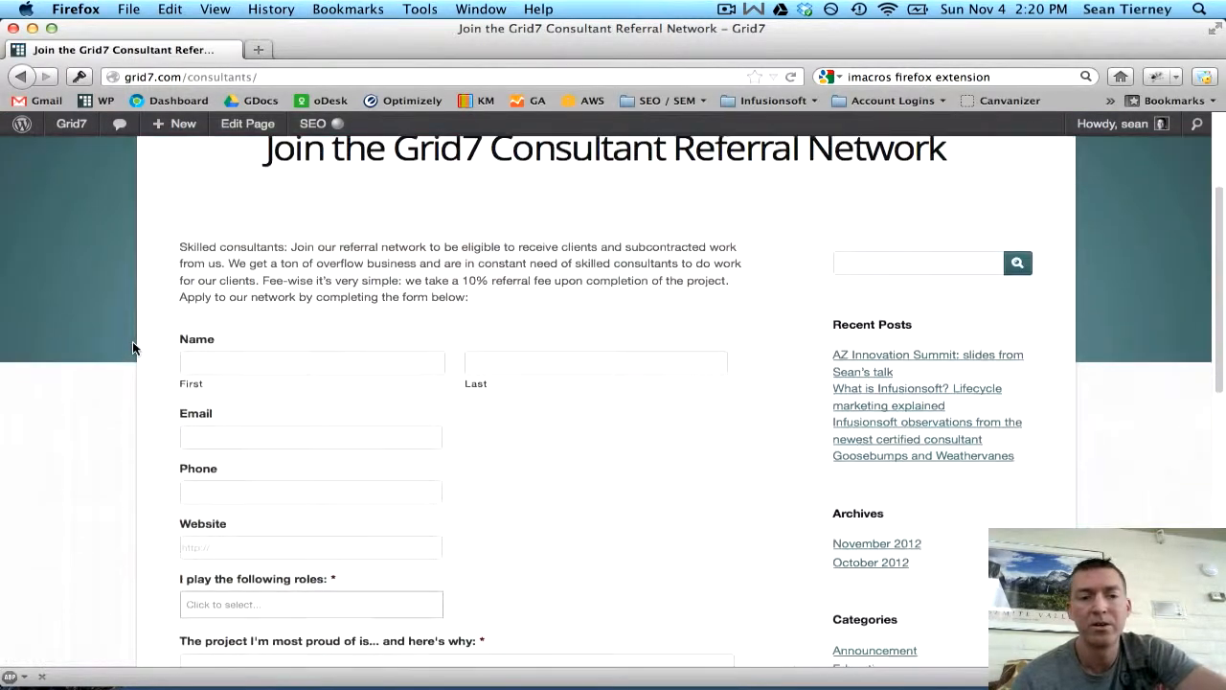
scroll(133, 348, "up", 3)
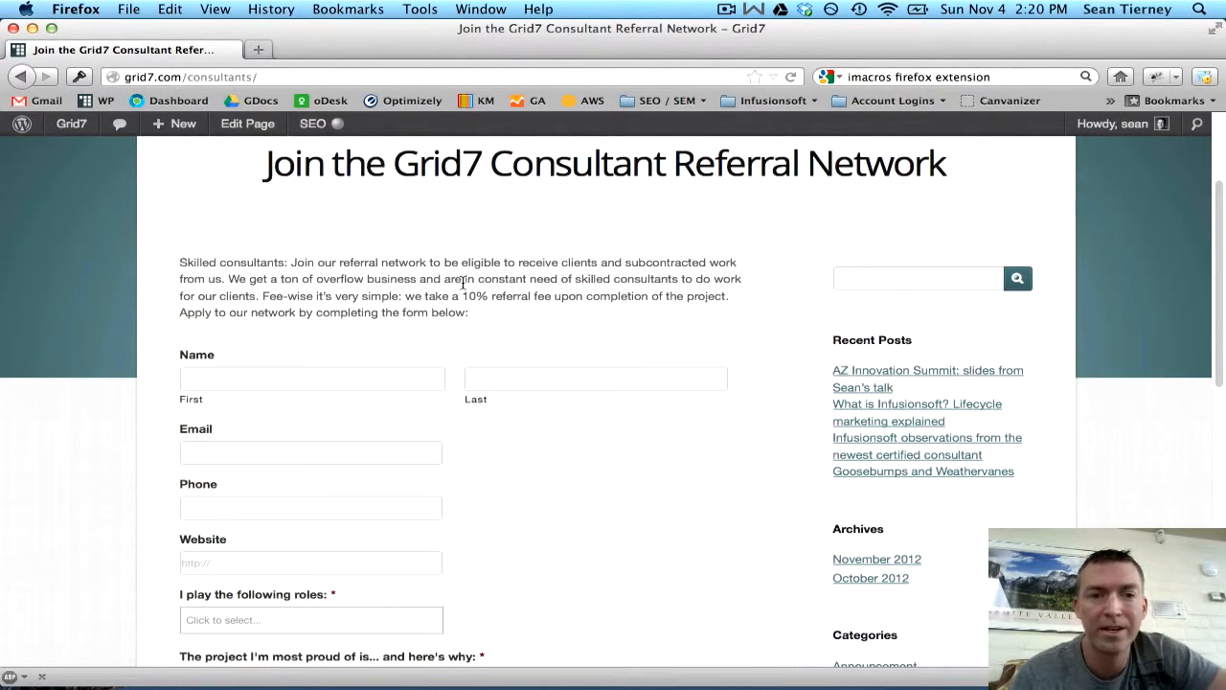
scroll(462, 284, "up", 3)
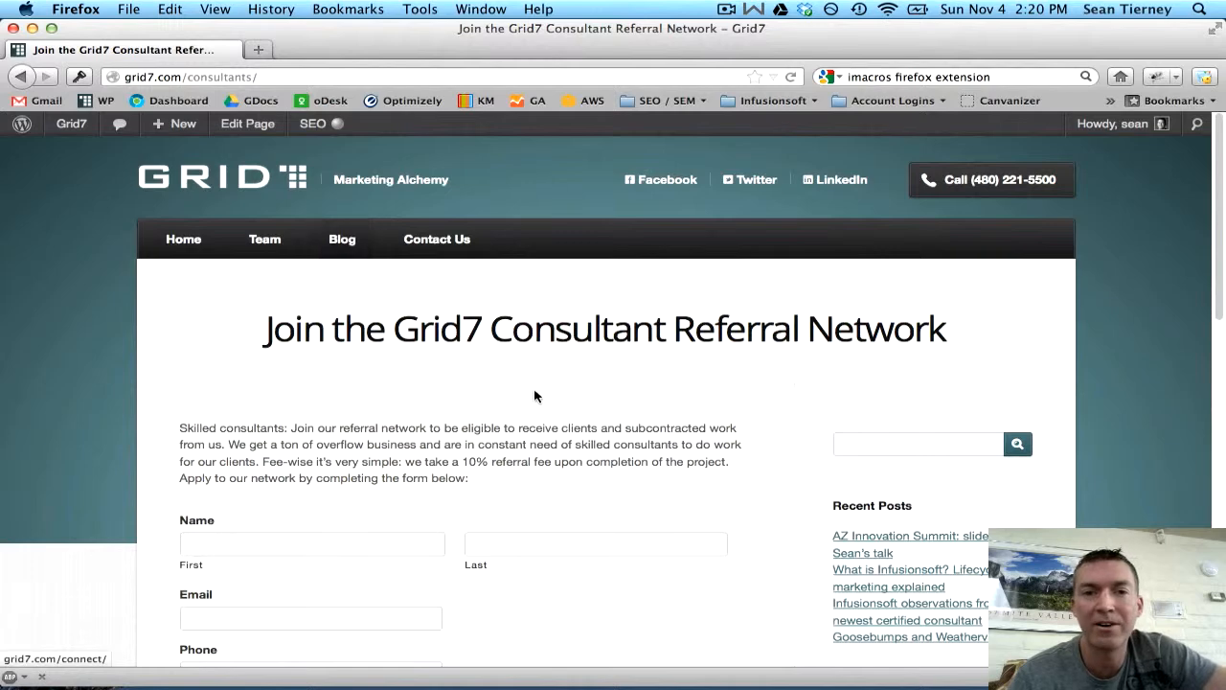